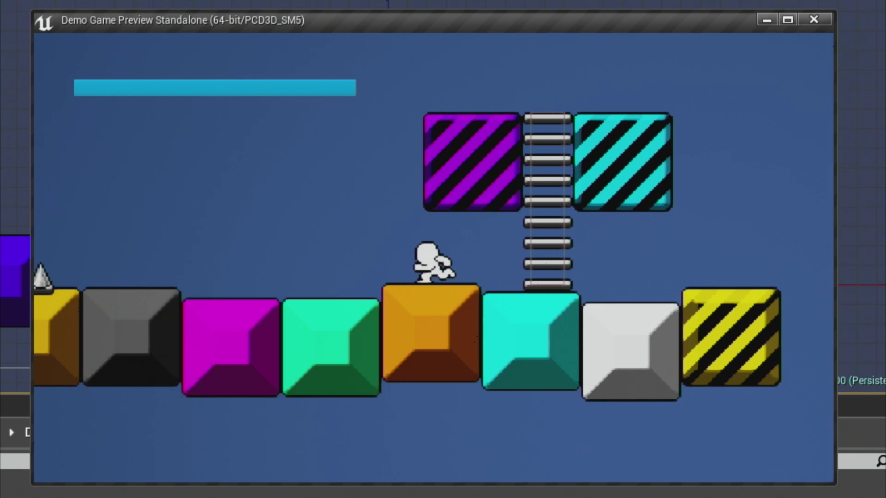
# - Playtest the level by running the character back and forth into the spike trap until its health is drained, ending the preview
pyautogui.press('Right')
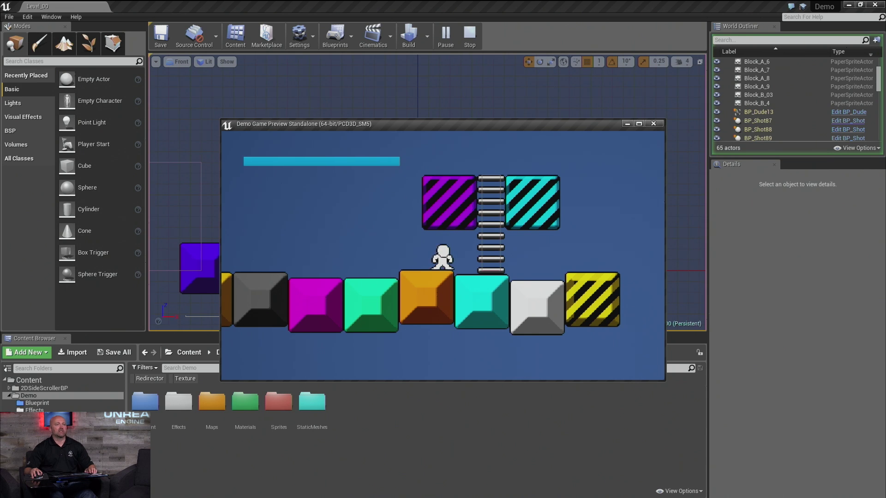
pyautogui.press('Left')
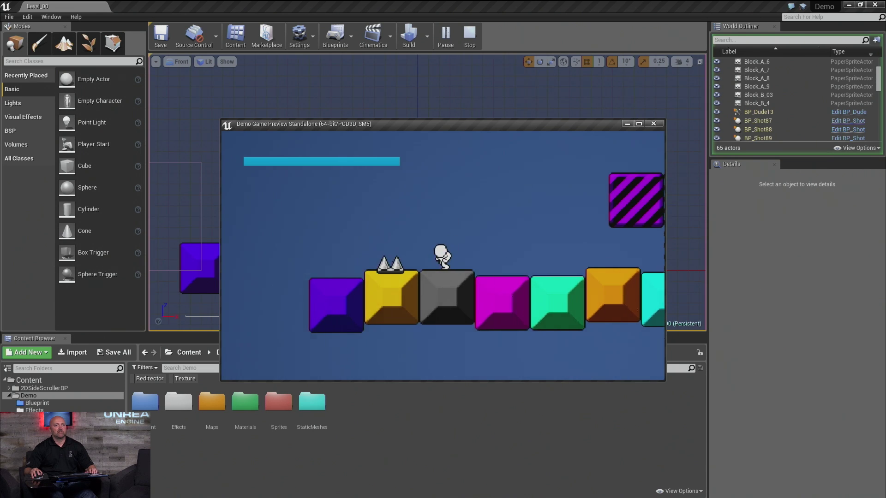
pyautogui.press('Left')
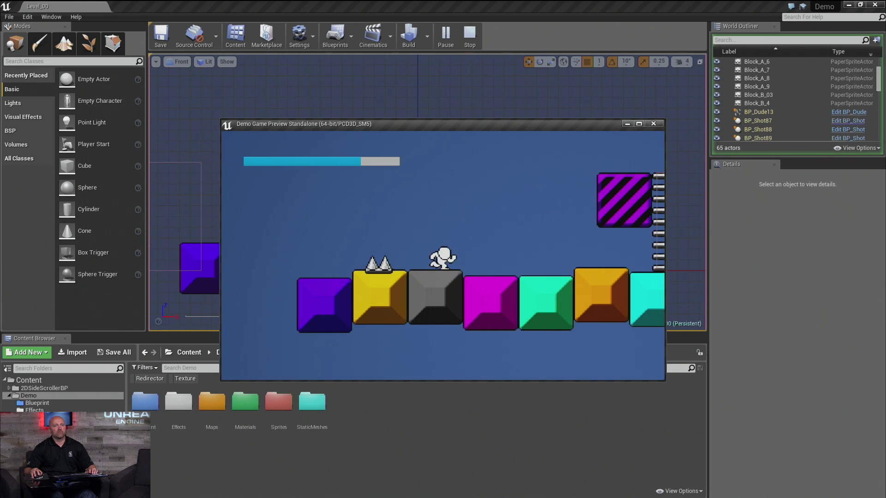
pyautogui.press('Left')
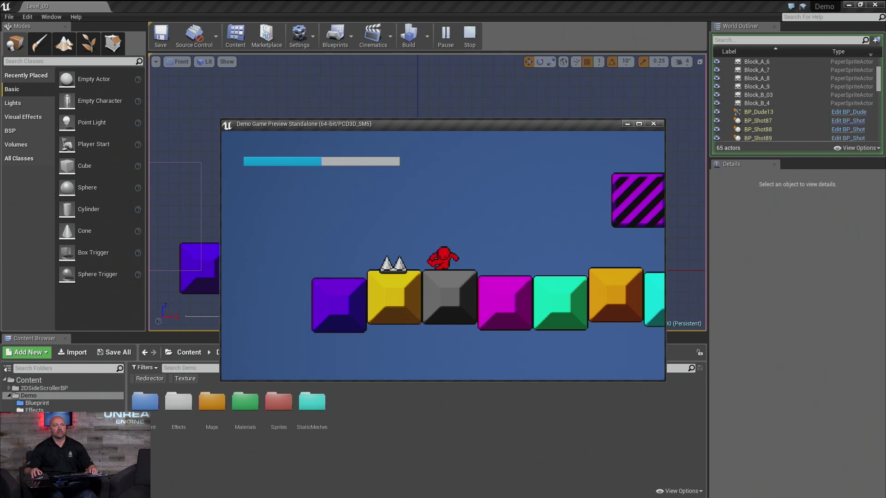
pyautogui.press('Left')
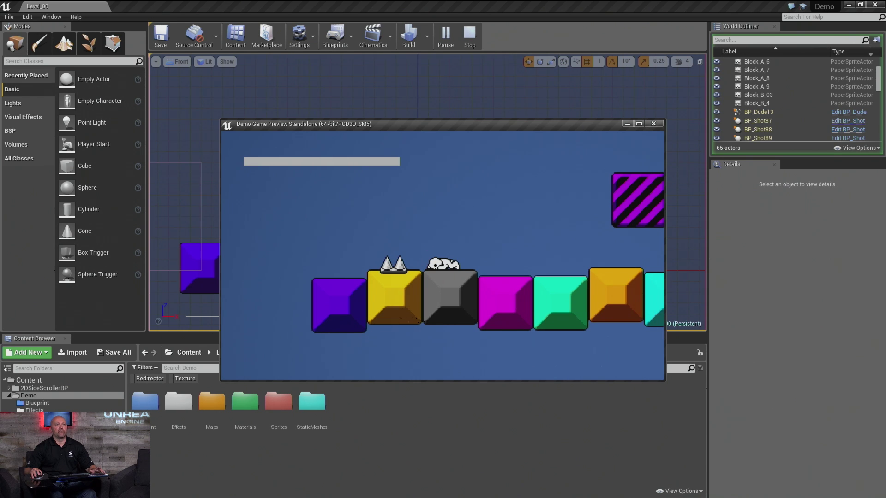
pyautogui.press('Escape')
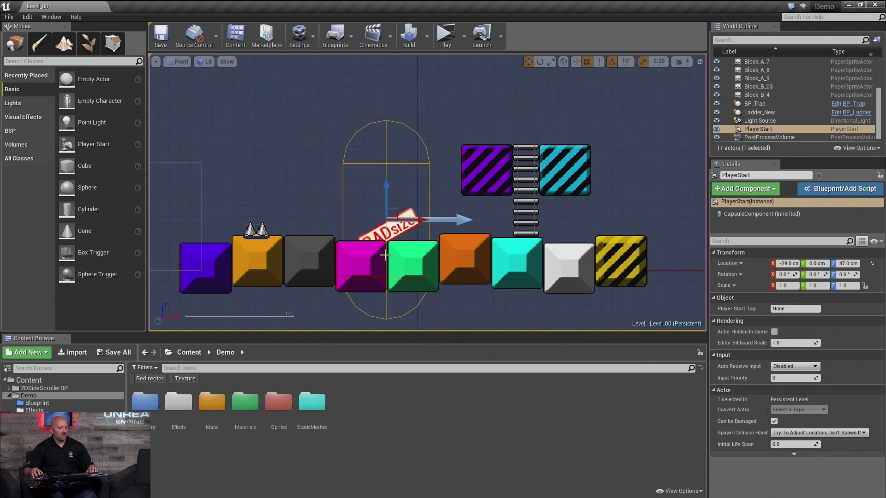
# - Lower the Ladder Top handle of the Ladder_New actor to Z 82.0 in the level
pyautogui.click(525, 210)
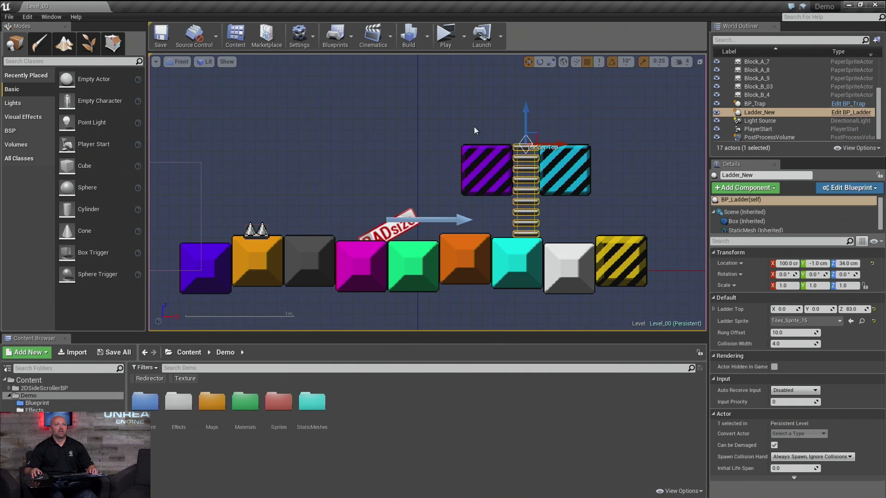
pyautogui.scroll(5, 475, 126)
pyautogui.moveTo(545, 201); pyautogui.dragTo(522, 147, button='right')
pyautogui.scroll(2, 419, 101)
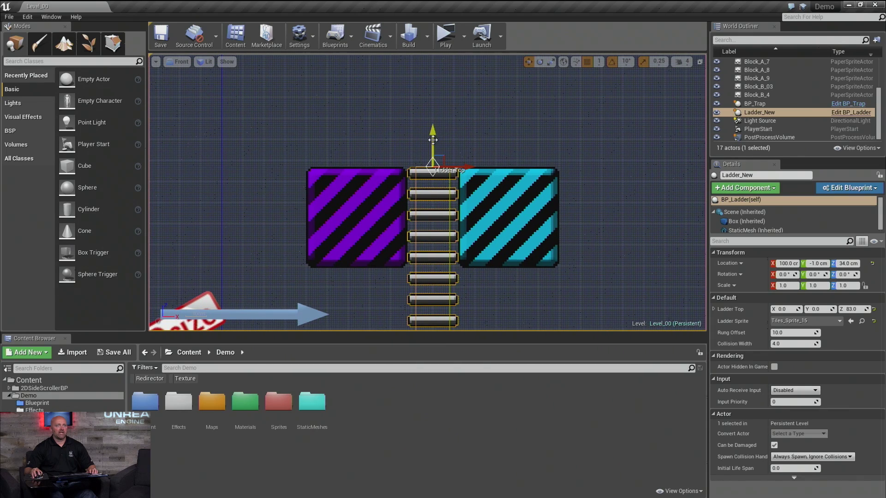
pyautogui.moveTo(433, 139)
pyautogui.mouseDown()
pyautogui.moveTo(434, 67)
pyautogui.moveTo(454, 268)
pyautogui.moveTo(452, 107)
pyautogui.moveTo(448, 160)
pyautogui.moveTo(444, 153)
pyautogui.mouseUp()
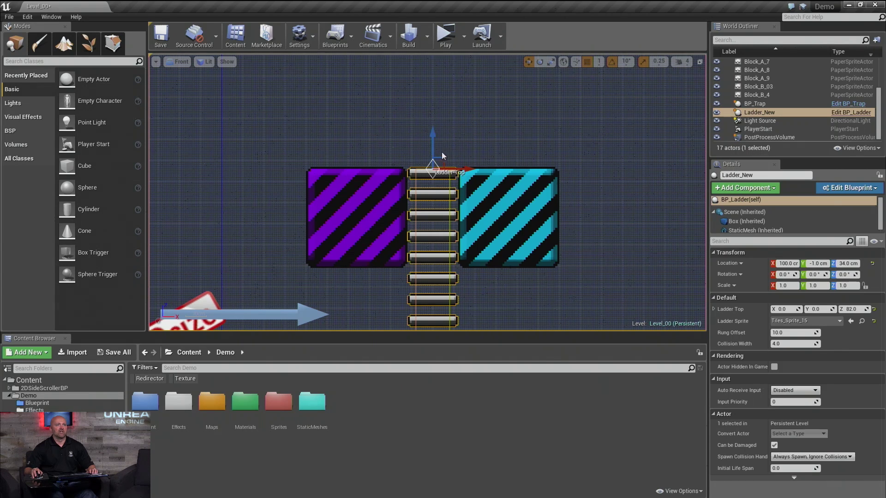
# - Open the BP_Ladder blueprint from the ladder actor and examine the Sequence node and its branches in the Construction Script
pyautogui.rightClick(417, 176)
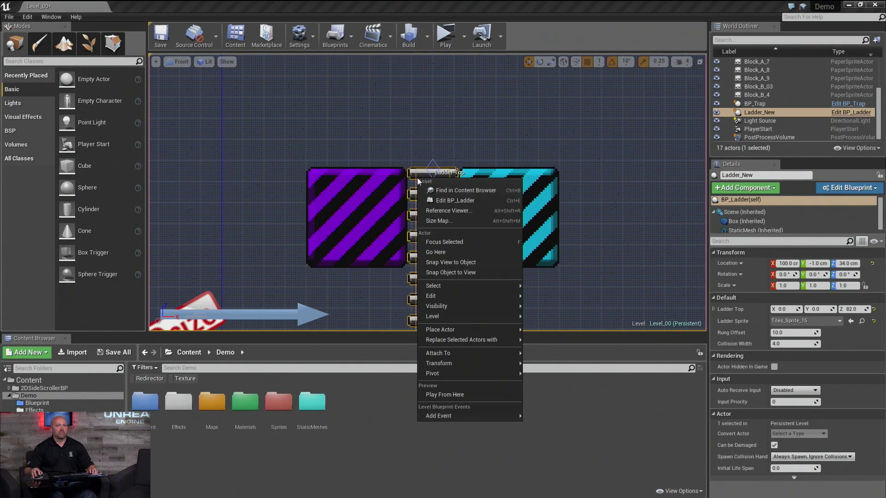
pyautogui.click(456, 200)
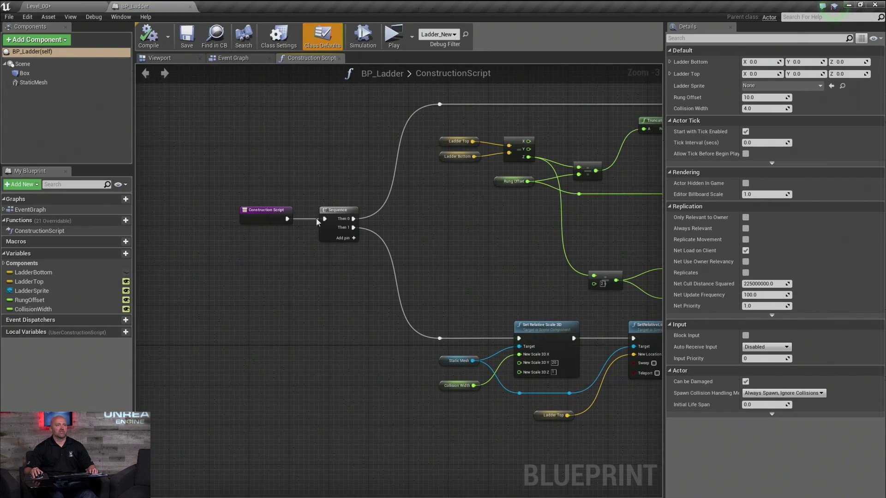
pyautogui.scroll(3, 266, 208)
pyautogui.moveTo(503, 222); pyautogui.dragTo(506, 315, button='right')
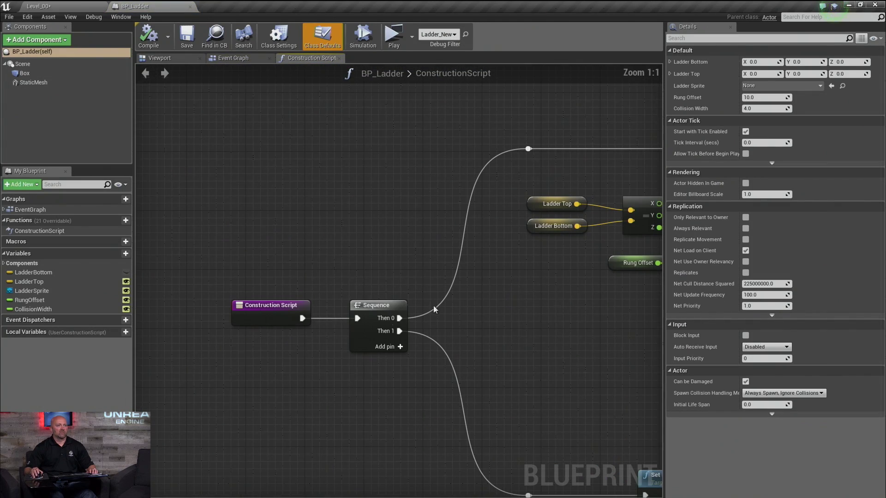
pyautogui.click(371, 306)
pyautogui.moveTo(524, 300); pyautogui.dragTo(303, 303, button='right')
pyautogui.scroll(-1, 303, 304)
pyautogui.scroll(-2, 527, 220)
pyautogui.moveTo(399, 148); pyautogui.dragTo(394, 165, button='right')
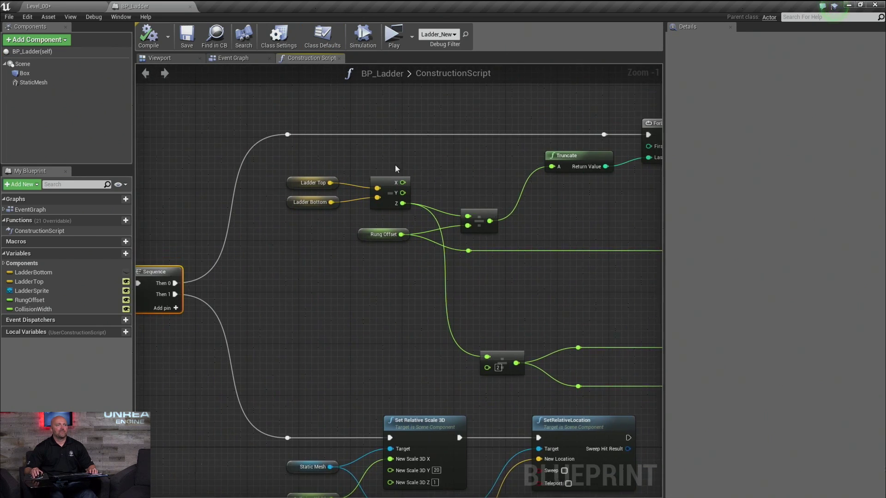
# - Compare the variable settings of Ladder Bottom and Ladder Top feeding the subtraction in the Construction Script
pyautogui.scroll(3, 282, 185)
pyautogui.click(278, 185)
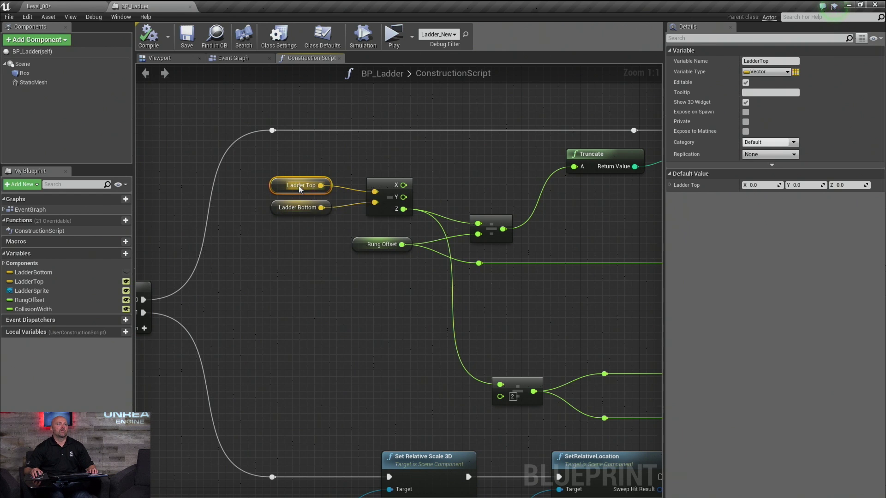
pyautogui.click(293, 212)
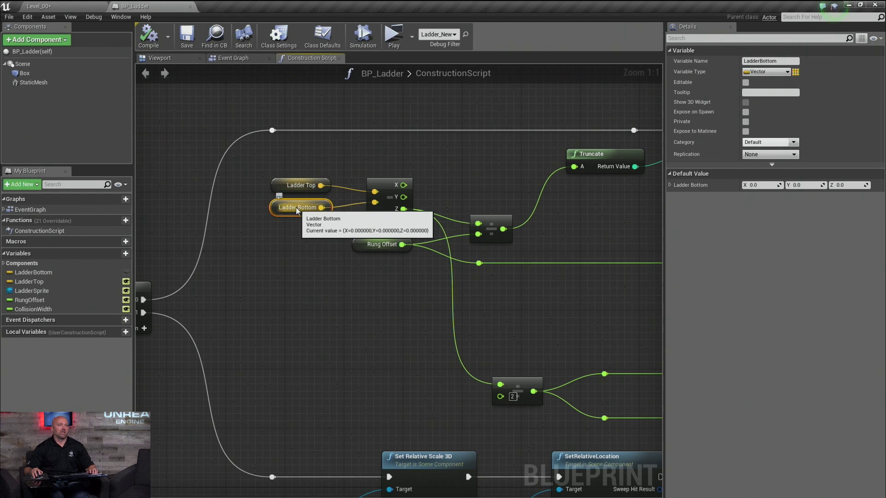
pyautogui.click(31, 273)
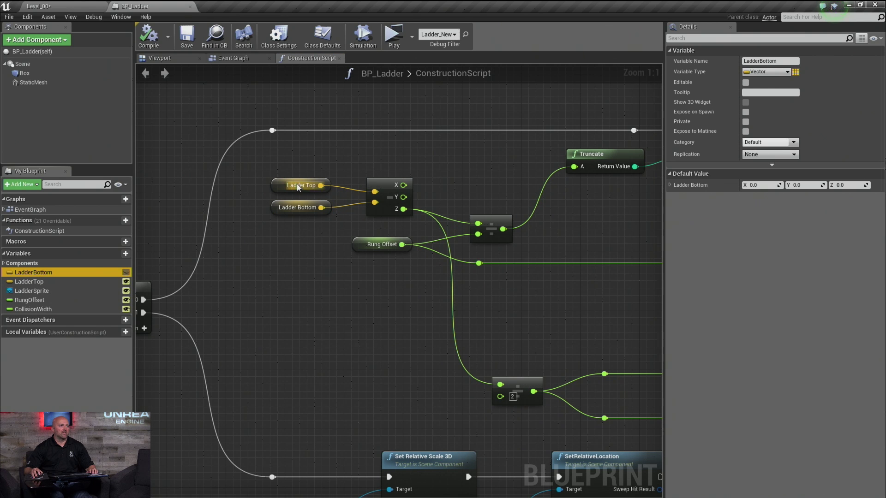
pyautogui.click(297, 185)
pyautogui.click(42, 280)
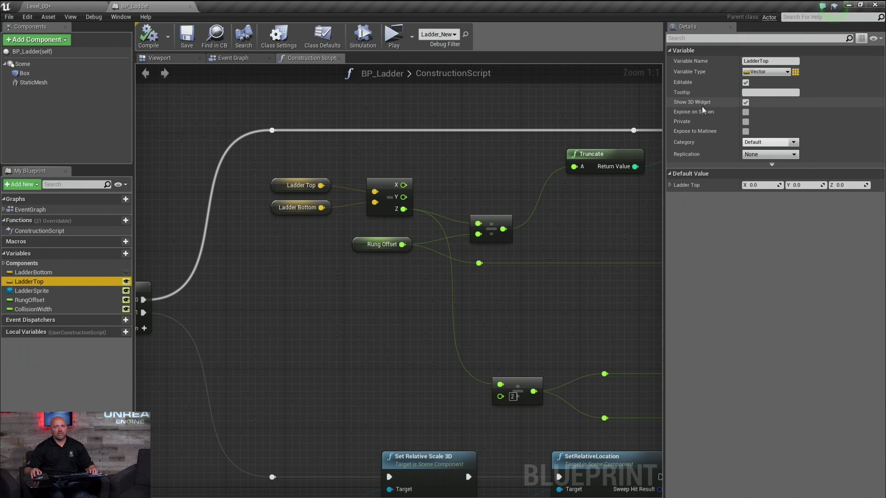
# - Check LadderTop's Show 3D Widget option and inspect the matching widget on the ladder in Level_00
pyautogui.click(746, 102)
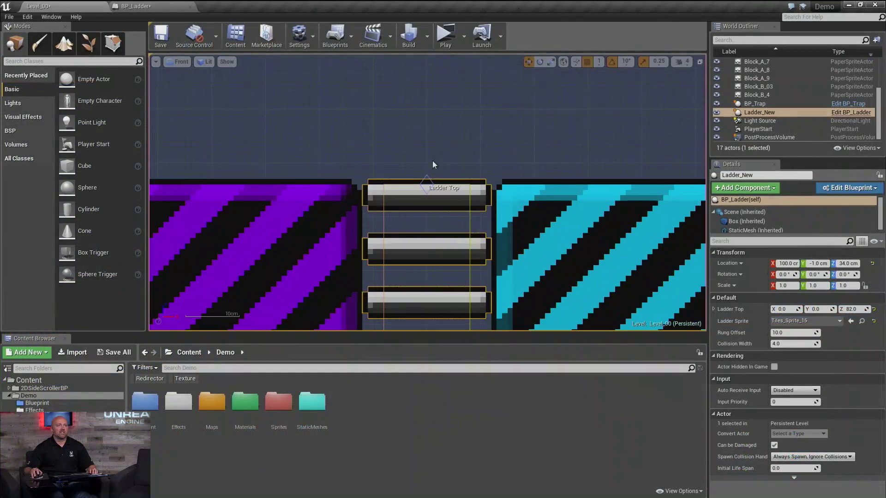
pyautogui.click(427, 181)
pyautogui.scroll(-2, 455, 176)
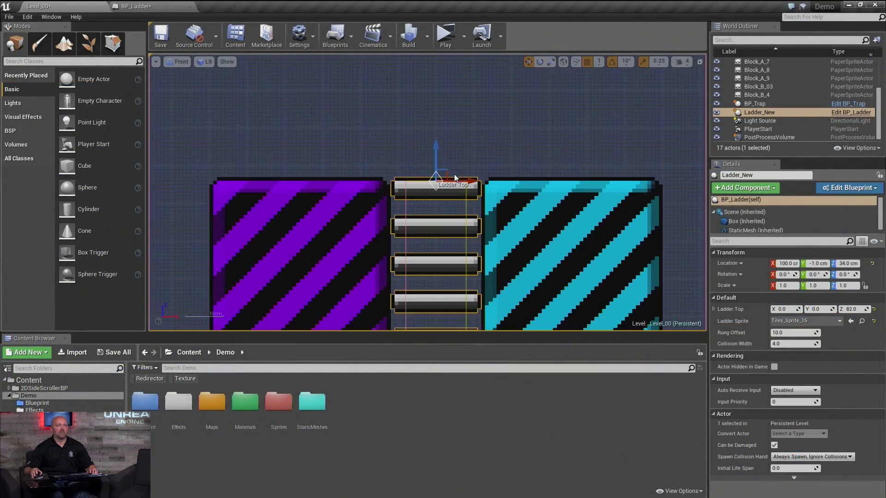
pyautogui.scroll(-1, 450, 180)
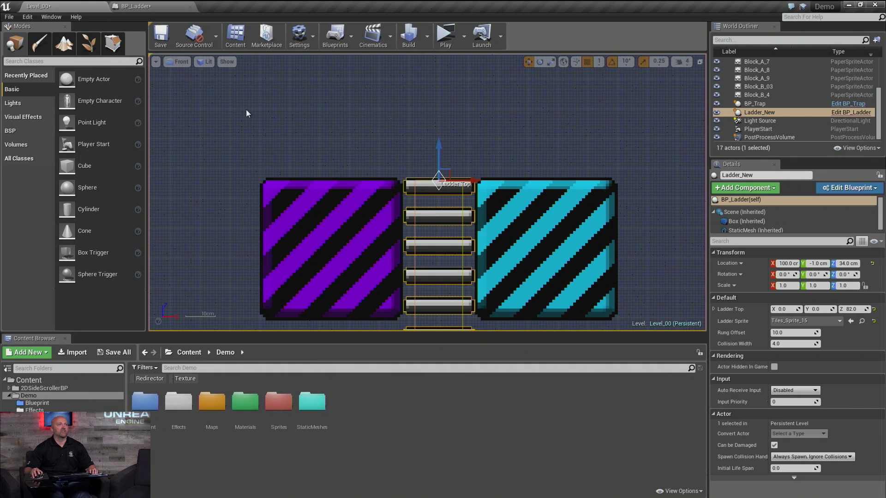
# - Return to the BP_Ladder Construction Script and examine how Rung Offset divides the ladder height to feed the ForLoop
pyautogui.click(139, 6)
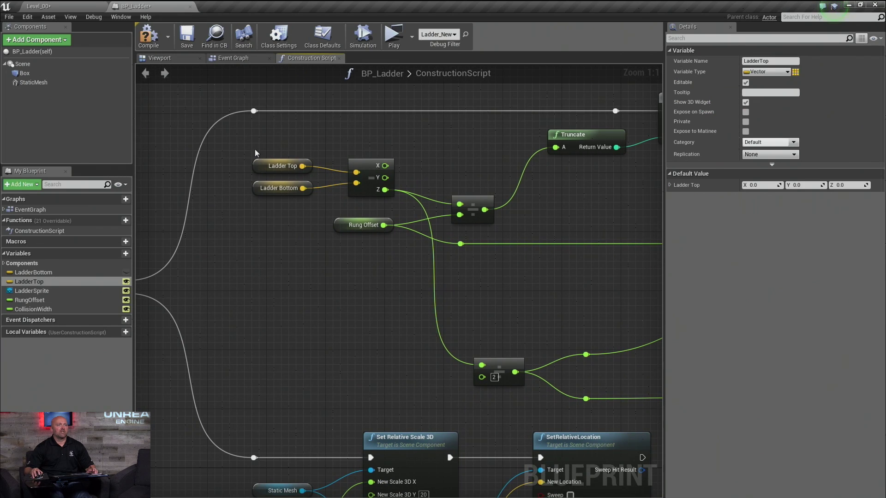
pyautogui.moveTo(464, 148); pyautogui.dragTo(322, 175, button='right')
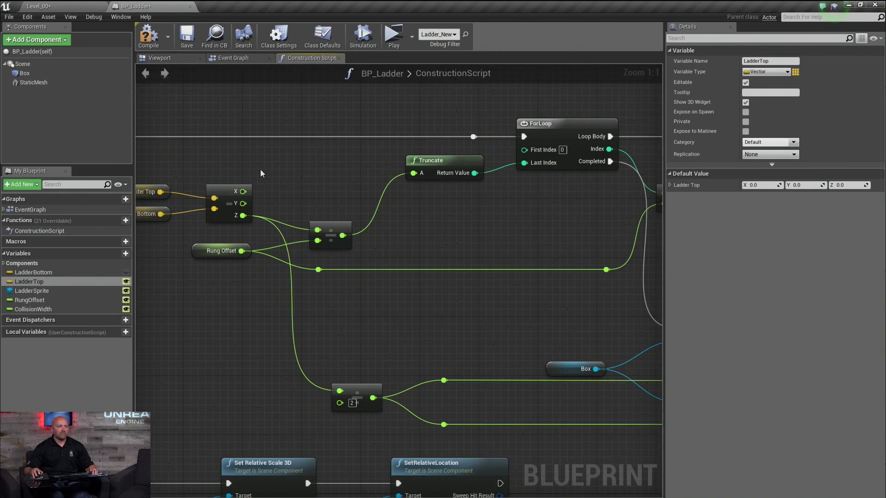
pyautogui.click(196, 251)
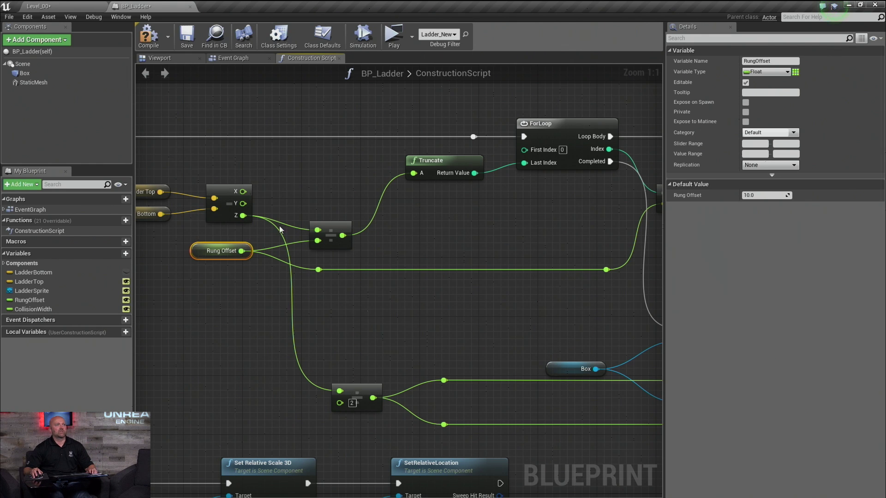
pyautogui.moveTo(496, 228); pyautogui.dragTo(463, 223, button='right')
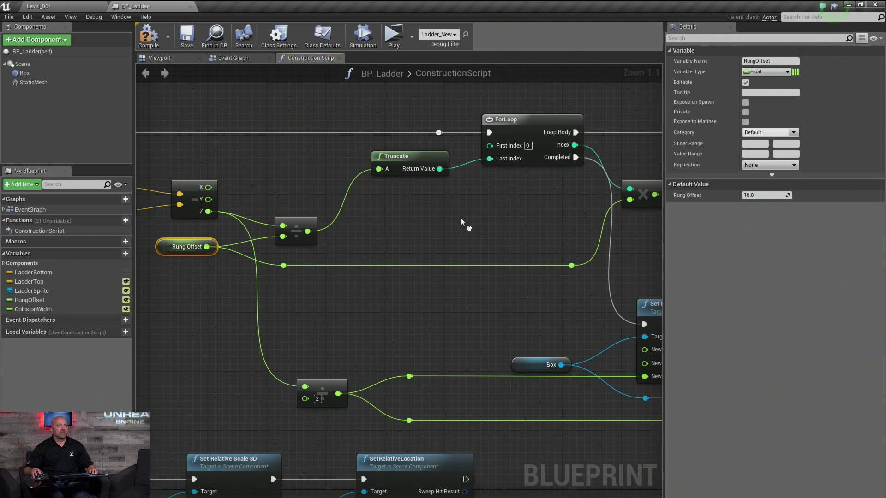
# - Open the ladder rung sprite Tiles_Sprite_15 from Demo/Sprites/Env in the Sprite Editor, inspect its pivot and size, and close it
pyautogui.click(62, 8)
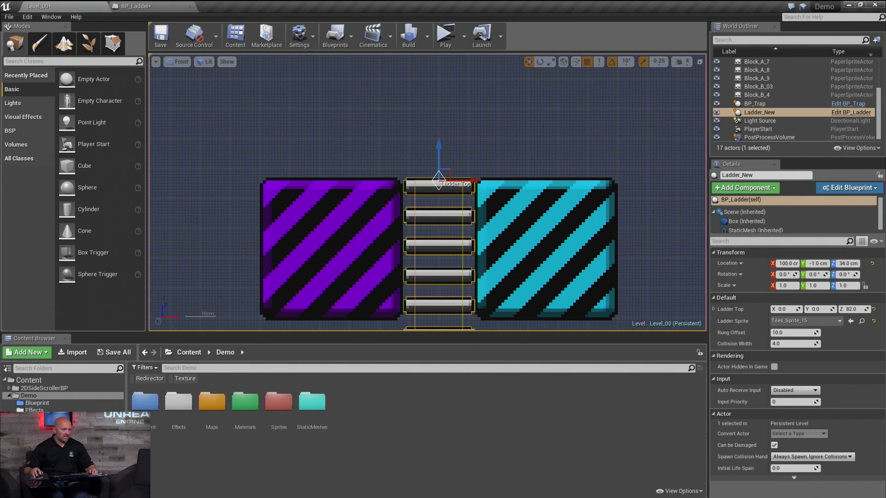
pyautogui.doubleClick(278, 401)
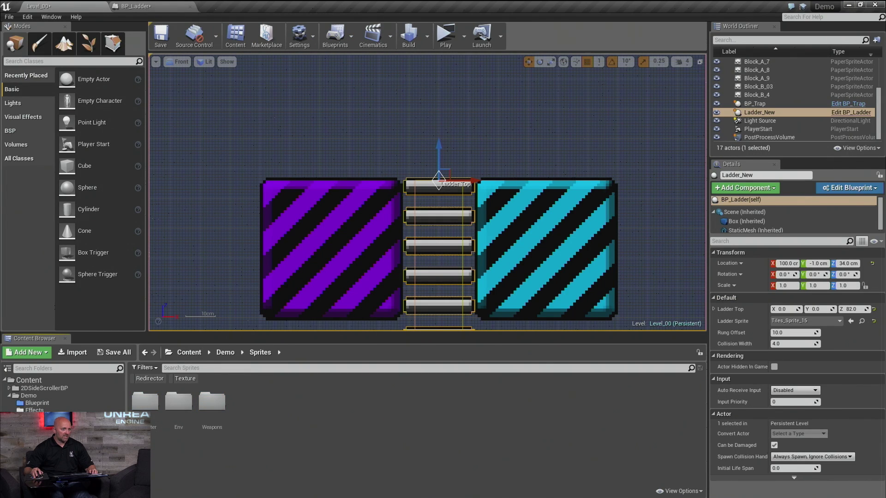
pyautogui.doubleClick(179, 402)
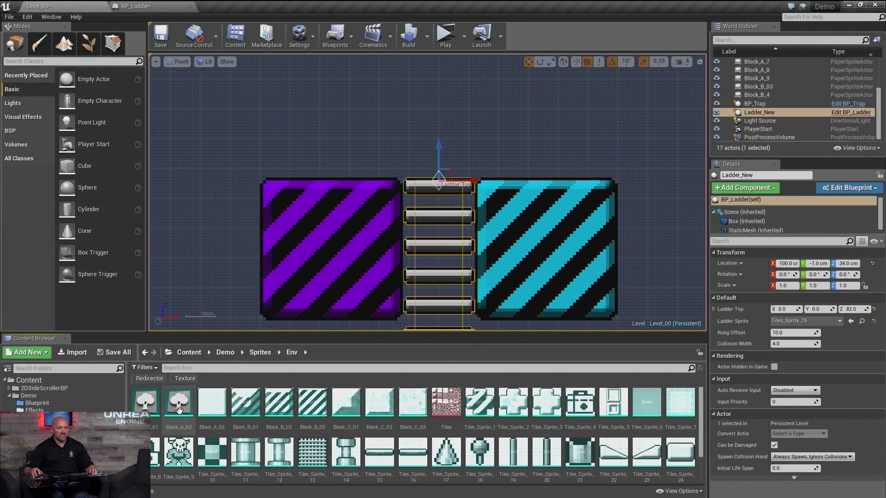
pyautogui.click(379, 455)
pyautogui.doubleClick(378, 454)
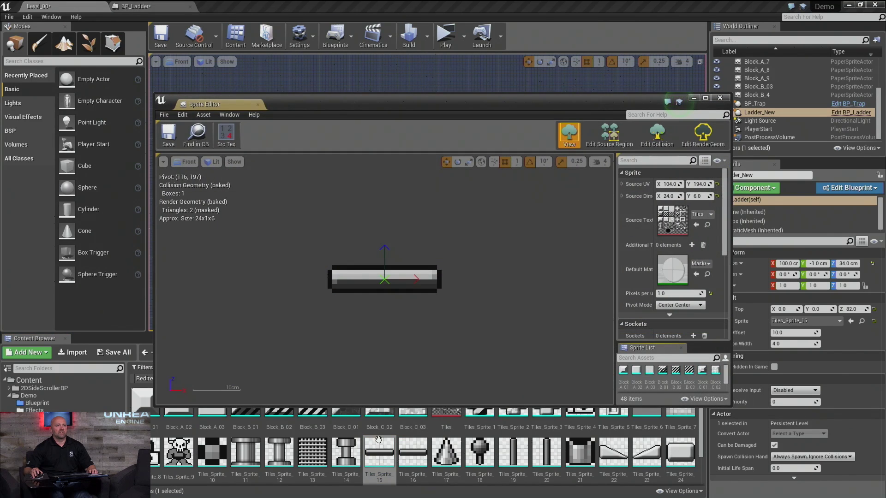
pyautogui.scroll(2, 408, 284)
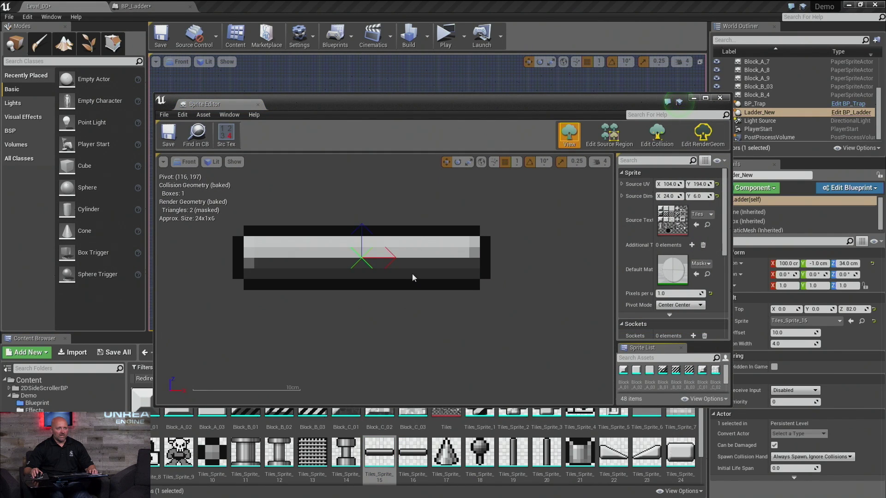
pyautogui.scroll(-1, 439, 280)
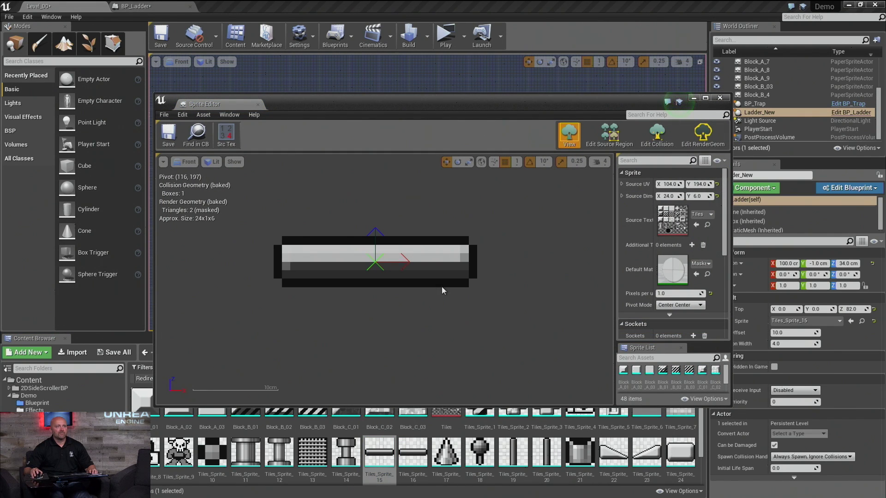
pyautogui.click(720, 98)
# - Return to the BP_Ladder Construction Script and examine the Truncate node that supplies the ForLoop's last index
pyautogui.click(159, 7)
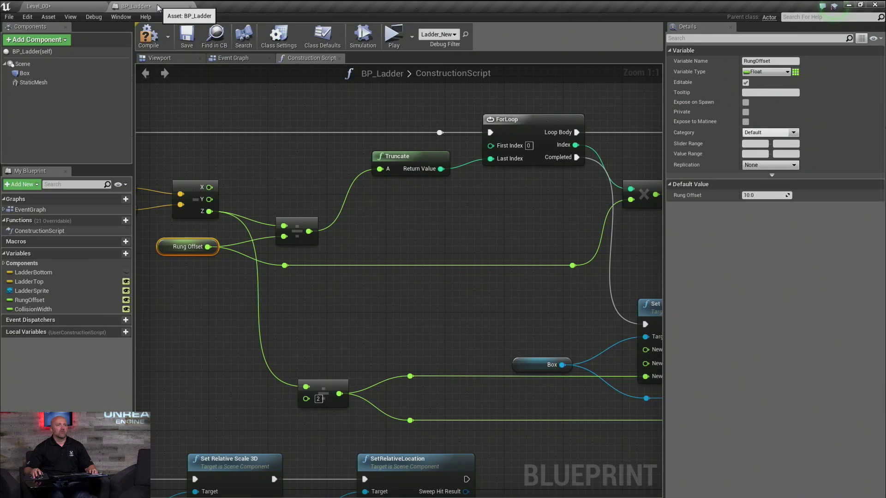
pyautogui.moveTo(453, 204); pyautogui.dragTo(547, 241, button='right')
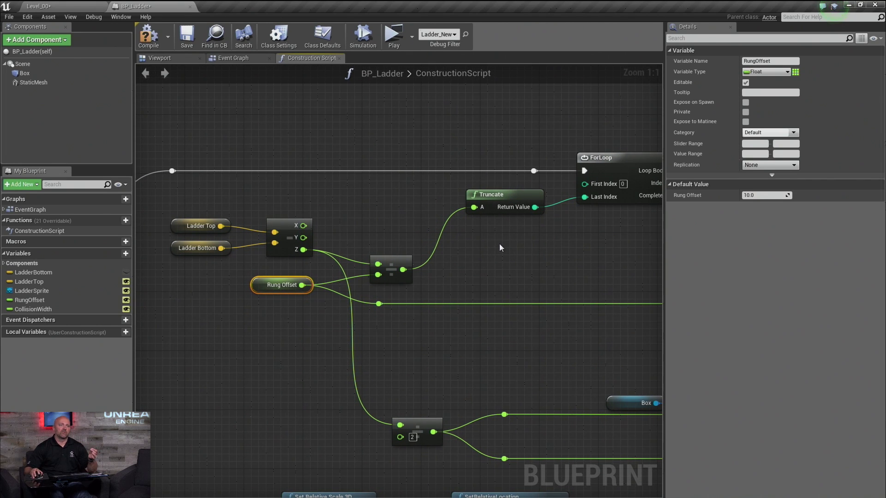
pyautogui.click(497, 199)
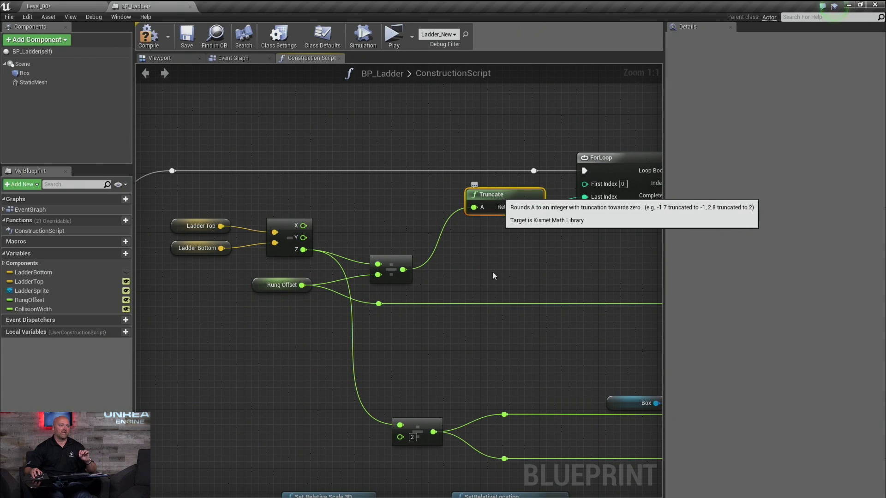
pyautogui.moveTo(568, 263); pyautogui.dragTo(586, 261, button='right')
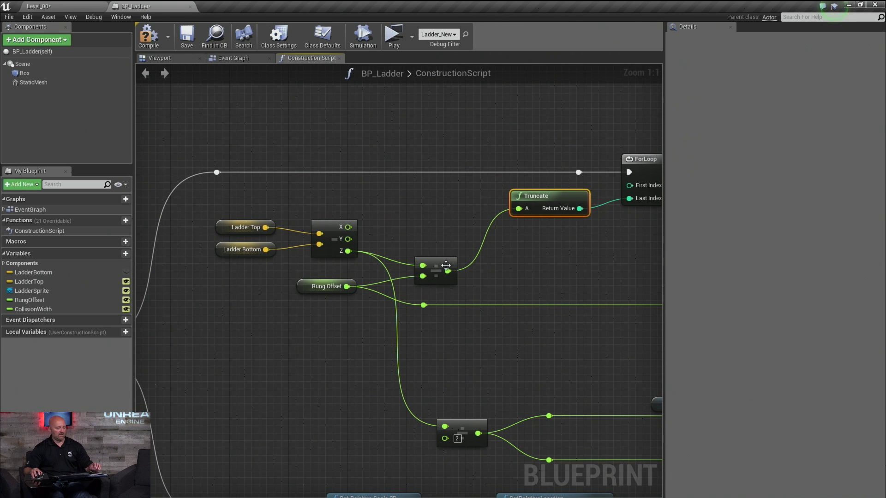
pyautogui.moveTo(518, 276); pyautogui.dragTo(262, 277, button='right')
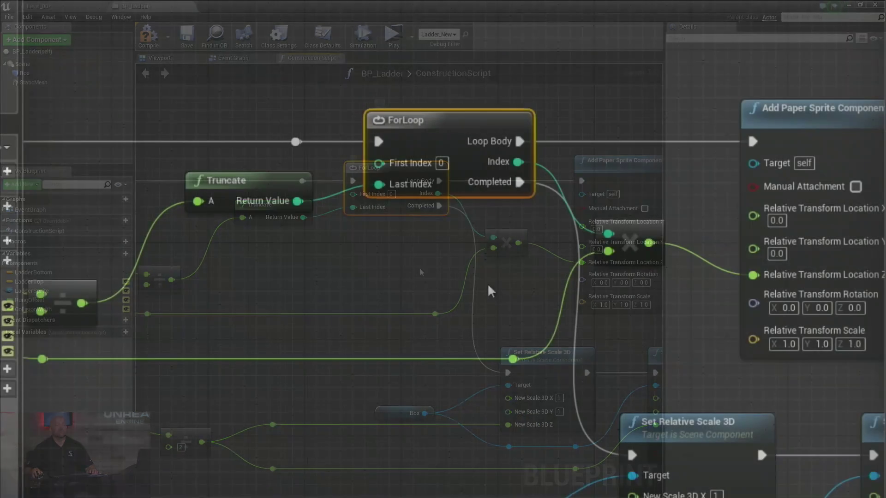
# - Examine the Add Paper Sprite Component node on the ForLoop's Loop Body and its multiplied Relative Transform Location Z input
pyautogui.moveTo(490, 291); pyautogui.dragTo(325, 276, button='right')
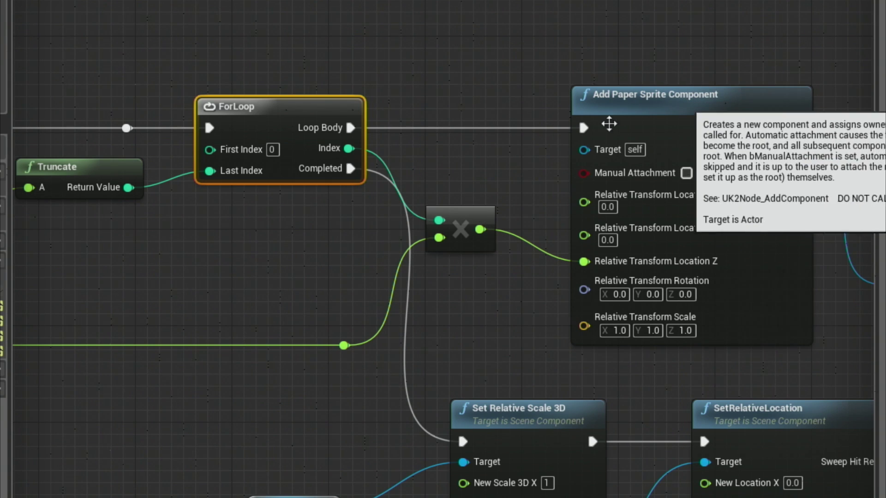
pyautogui.click(677, 94)
pyautogui.moveTo(520, 174); pyautogui.dragTo(287, 135, button='right')
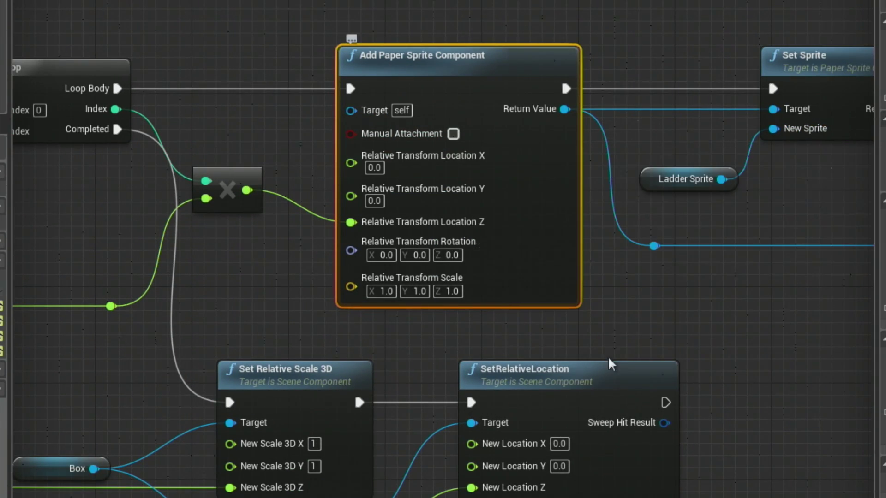
pyautogui.moveTo(745, 294); pyautogui.dragTo(632, 285, button='right')
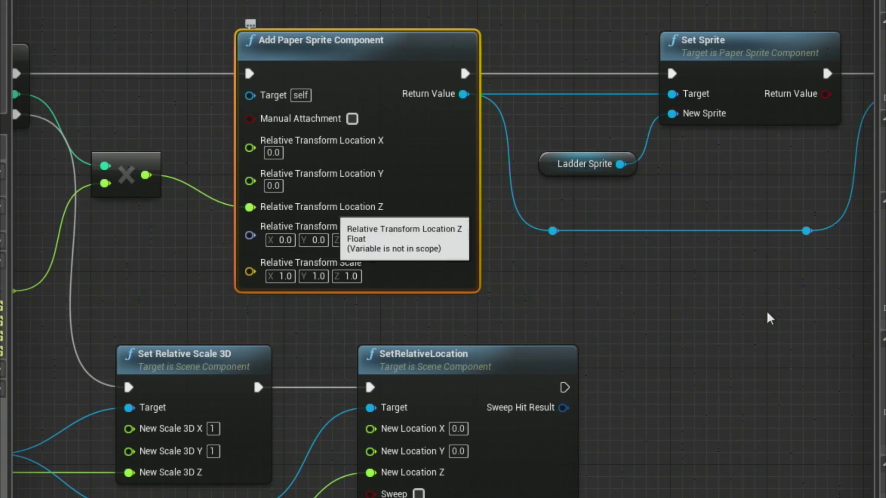
# - Inspect the Set Sprite node with its Ladder Sprite input and the Set Collision Enabled node set to No Collision
pyautogui.moveTo(753, 303); pyautogui.dragTo(525, 302, button='right')
pyautogui.click(506, 44)
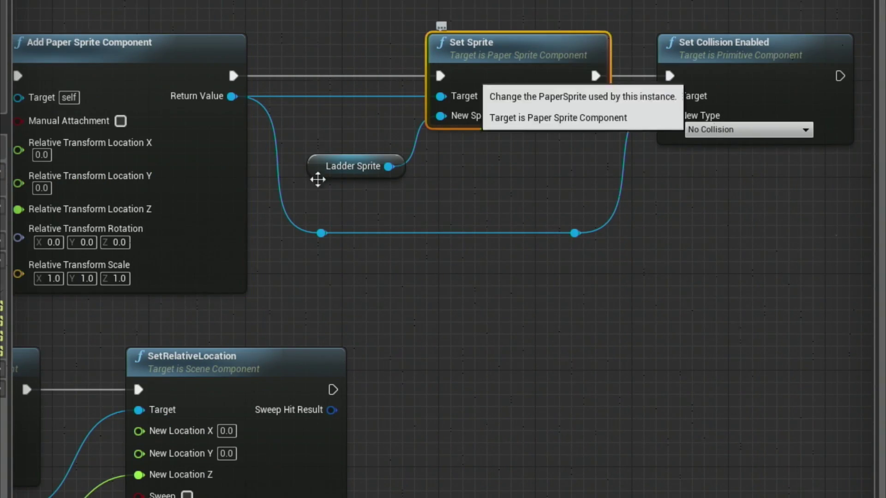
pyautogui.click(319, 166)
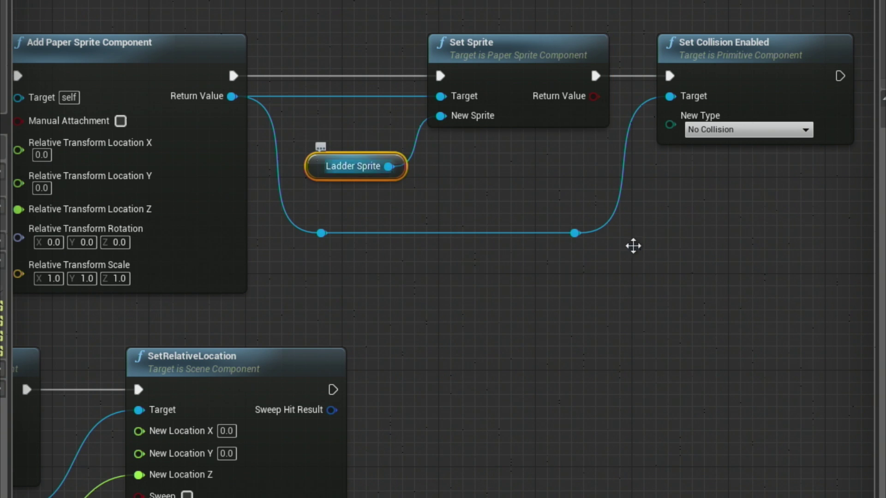
pyautogui.moveTo(561, 356); pyautogui.dragTo(412, 368, button='right')
pyautogui.click(617, 62)
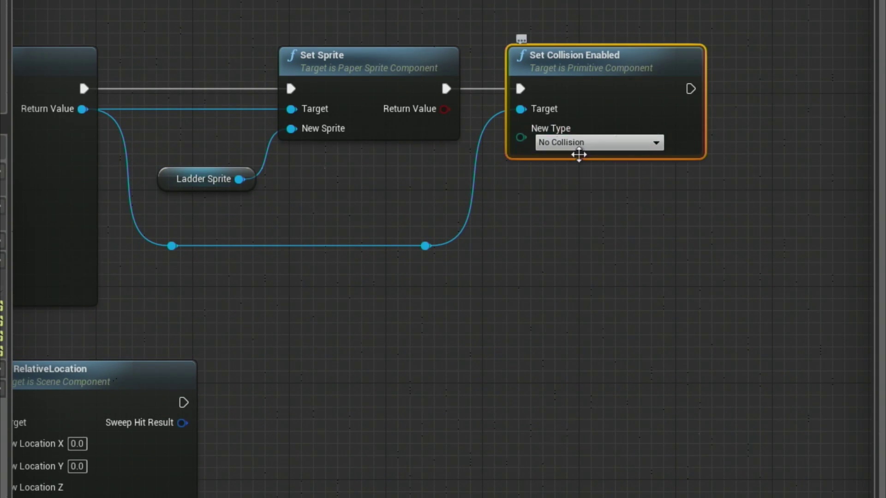
pyautogui.moveTo(293, 352); pyautogui.dragTo(682, 310, button='right')
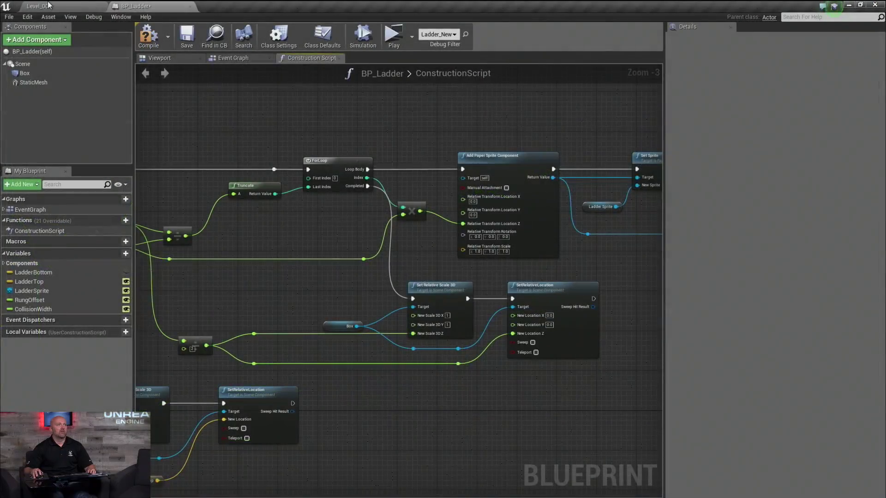
# - In Level_00, increase Ladder_New's Rung Offset to about 10.6 and check the rung spacing along the whole ladder
pyautogui.click(49, 6)
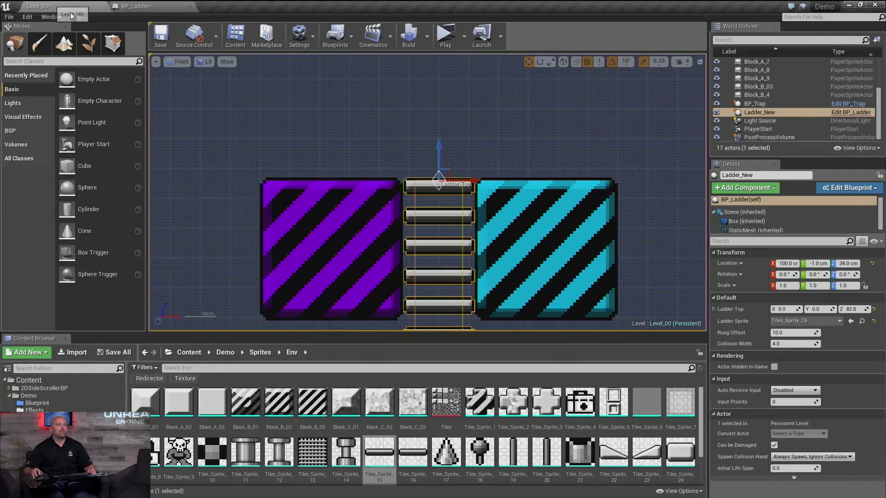
pyautogui.moveTo(441, 147)
pyautogui.mouseDown()
pyautogui.moveTo(447, 231)
pyautogui.moveTo(451, 120)
pyautogui.moveTo(447, 266)
pyautogui.moveTo(451, 98)
pyautogui.moveTo(447, 223)
pyautogui.moveTo(445, 123)
pyautogui.moveTo(444, 205)
pyautogui.moveTo(442, 149)
pyautogui.mouseUp()
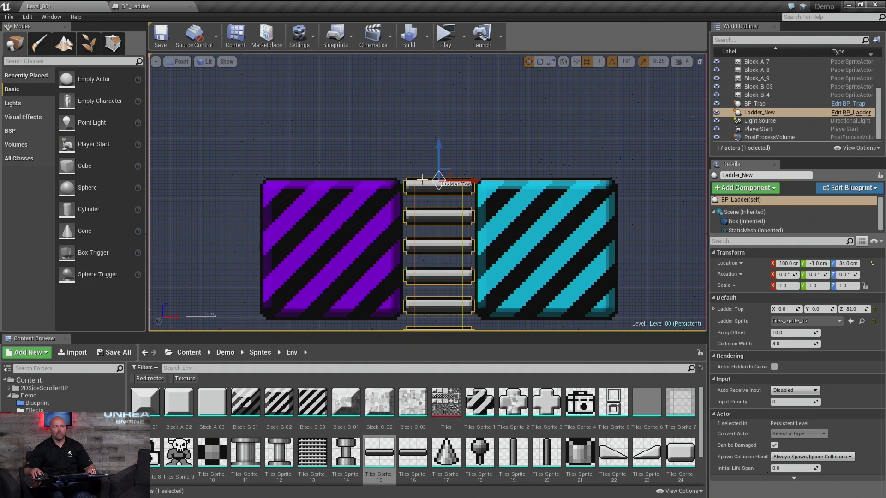
pyautogui.moveTo(803, 333); pyautogui.dragTo(804, 332)
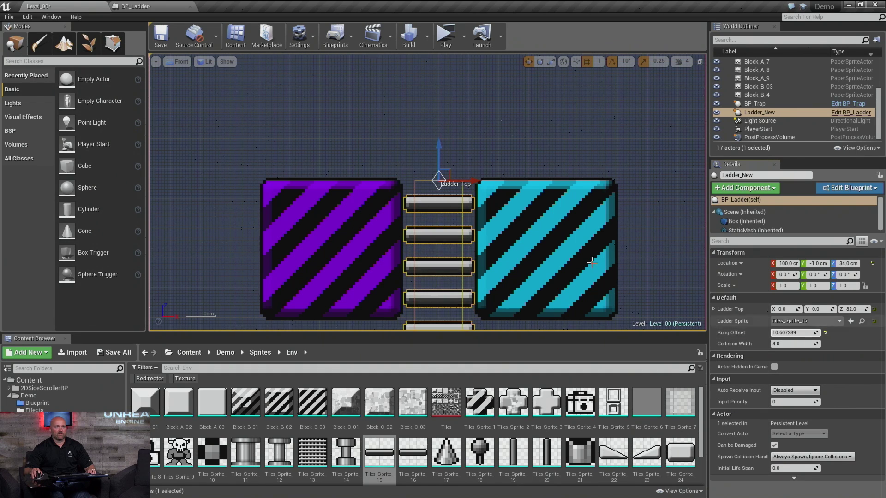
pyautogui.moveTo(592, 263); pyautogui.dragTo(570, 192, button='right')
pyautogui.scroll(-1, 553, 235)
pyautogui.moveTo(551, 237); pyautogui.dragTo(544, 189, button='right')
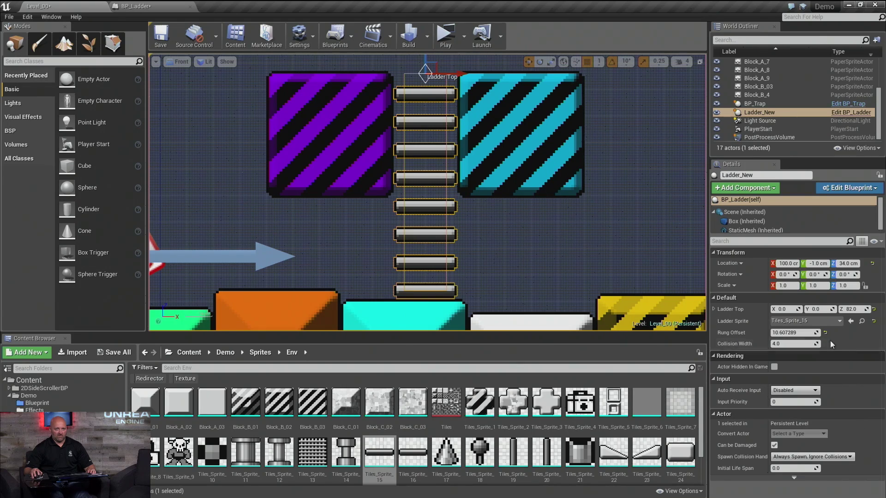
# - Try a Rung Offset of 12 on Ladder_New, inspect the ladder's upper end, and restore the offset to 10
pyautogui.moveTo(804, 333); pyautogui.dragTo(803, 332)
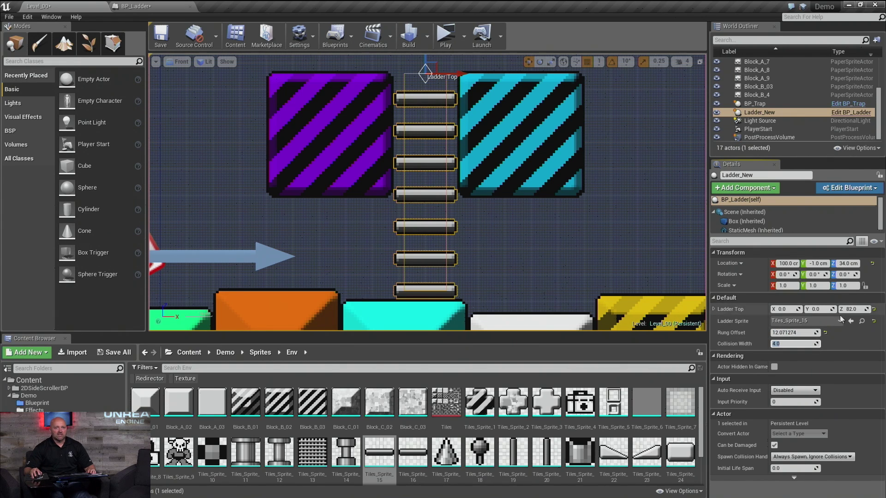
pyautogui.click(801, 331)
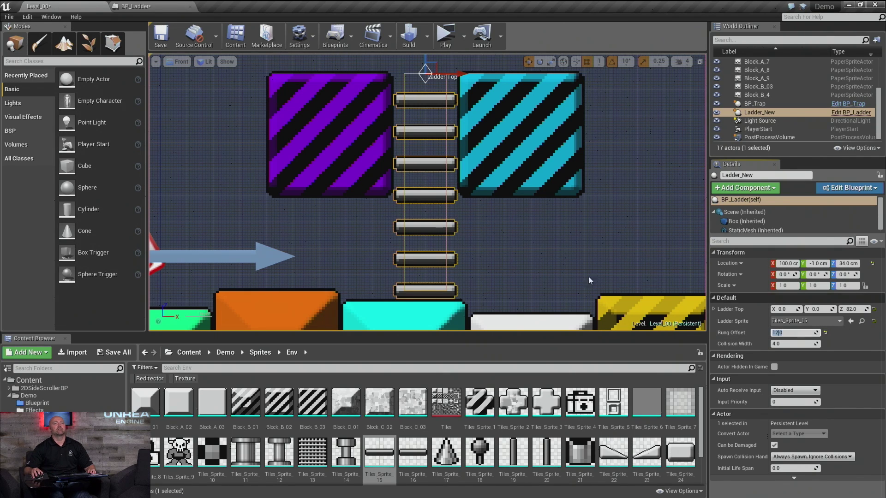
pyautogui.moveTo(474, 144); pyautogui.dragTo(479, 165, button='right')
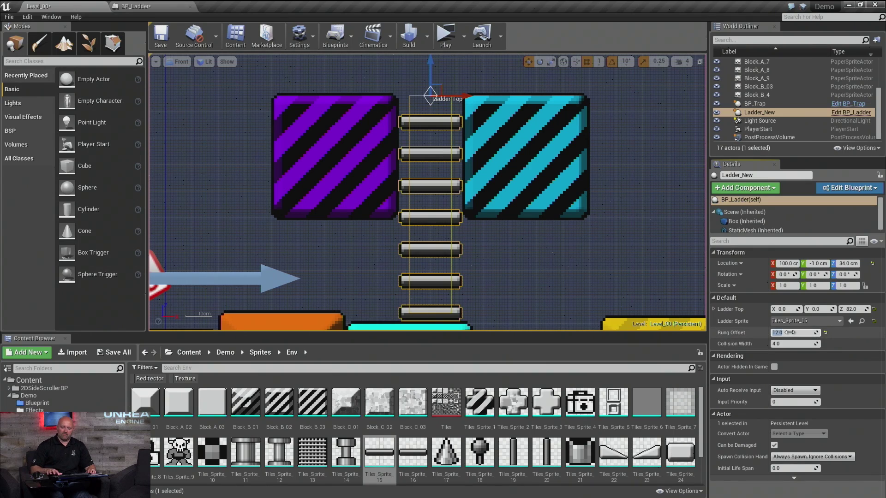
pyautogui.press('Return')
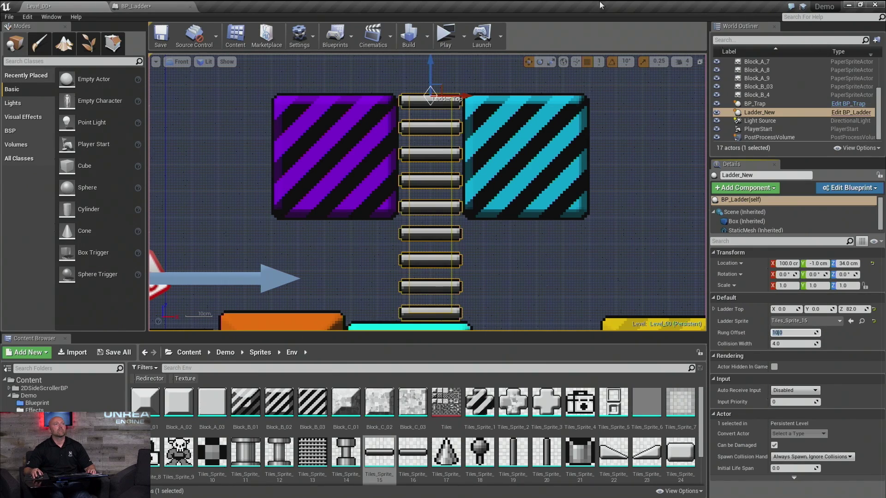
# - Return to the BP_Ladder Construction Script and trace the ForLoop's Completed output to the nodes that scale and position the Box
pyautogui.click(160, 6)
pyautogui.moveTo(588, 217); pyautogui.dragTo(228, 194, button='right')
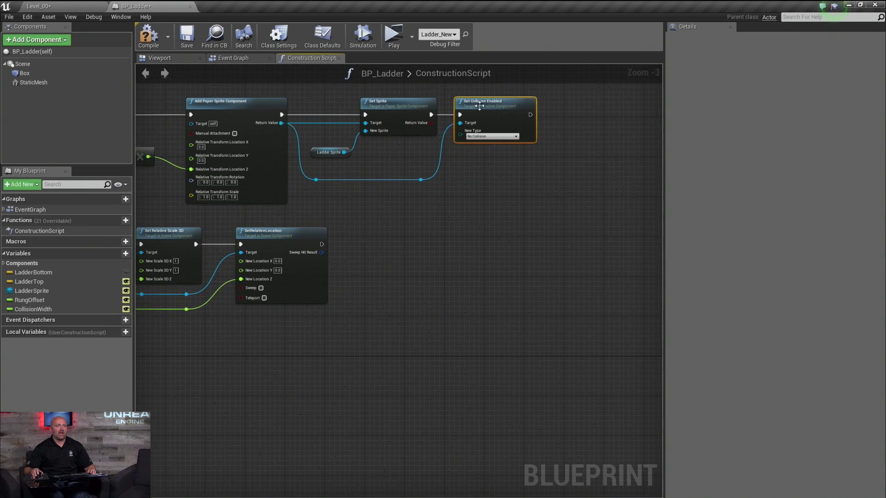
pyautogui.scroll(3, 479, 106)
pyautogui.moveTo(417, 231); pyautogui.dragTo(654, 183, button='right')
pyautogui.moveTo(319, 139); pyautogui.dragTo(436, 197, button='right')
pyautogui.moveTo(380, 253); pyautogui.dragTo(406, 191, button='right')
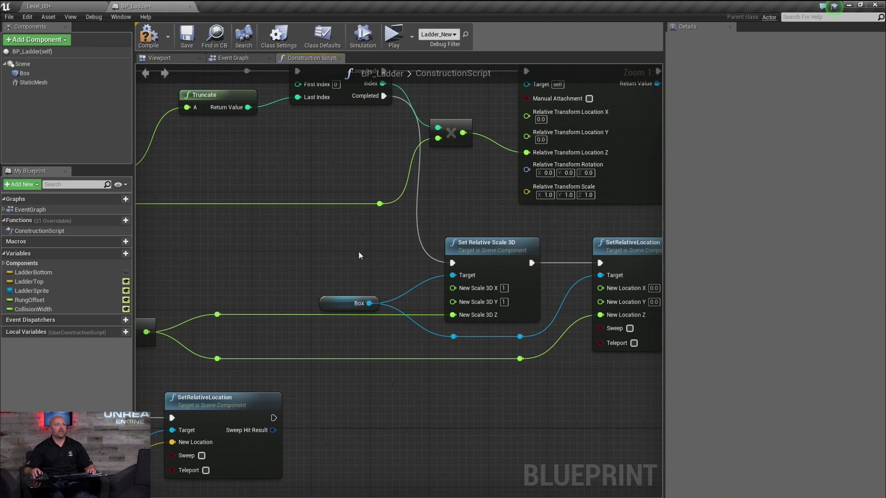
# - Inspect the Box component in BP_Ladder's component viewport and return to the Construction Script
pyautogui.click(24, 73)
pyautogui.click(173, 60)
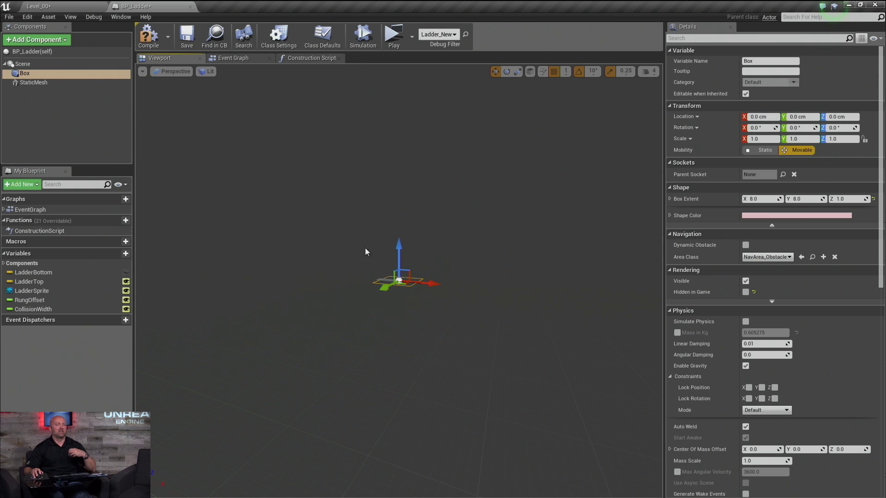
pyautogui.click(309, 59)
pyautogui.moveTo(293, 154); pyautogui.dragTo(338, 226, button='right')
# - Check the ladder's box in Level_00 and review the Box component's Collision settings in BP_Ladder
pyautogui.click(59, 10)
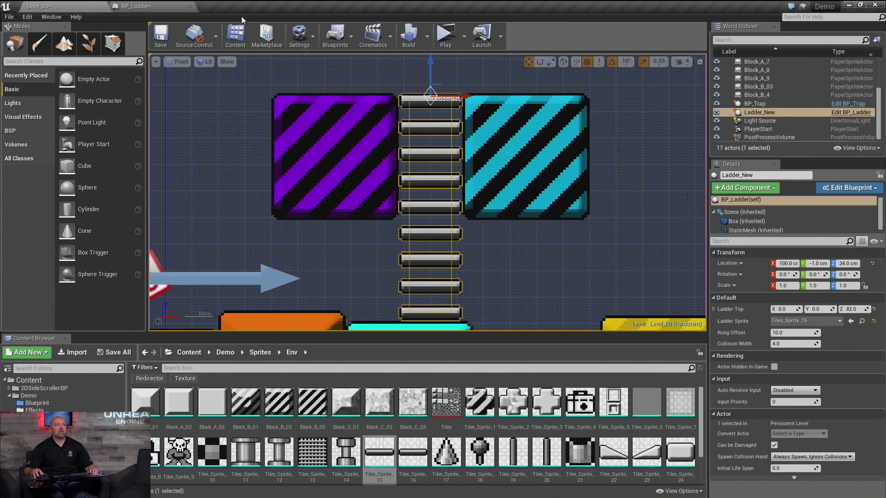
pyautogui.click(139, 7)
pyautogui.click(25, 74)
pyautogui.scroll(-3, 794, 328)
pyautogui.scroll(-6, 801, 342)
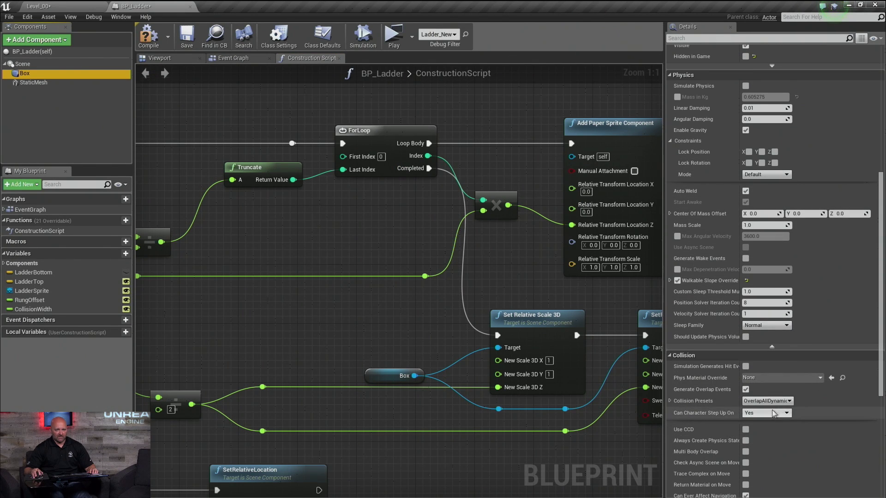
# - Examine the Box's Set Relative Scale 3D node and how the ladder height divided by 2 supplies New Scale 3D Z
pyautogui.moveTo(423, 275); pyautogui.dragTo(262, 193, button='right')
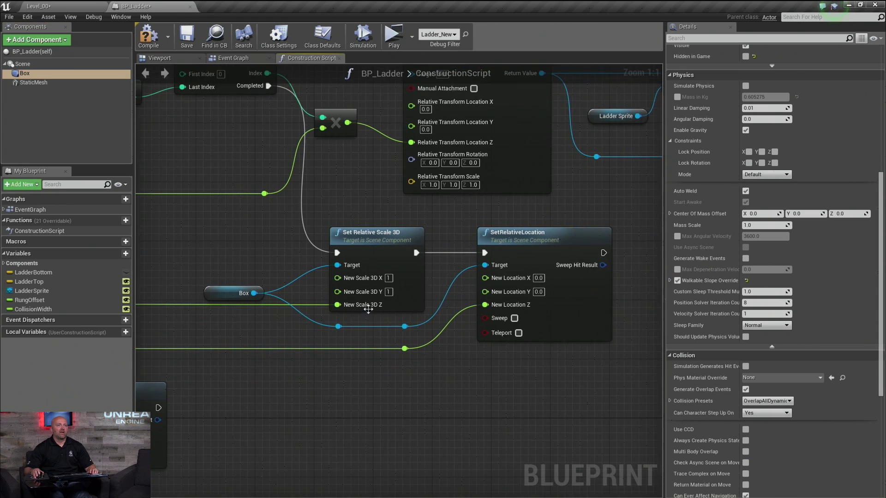
pyautogui.click(391, 234)
pyautogui.moveTo(221, 334); pyautogui.dragTo(588, 341, button='right')
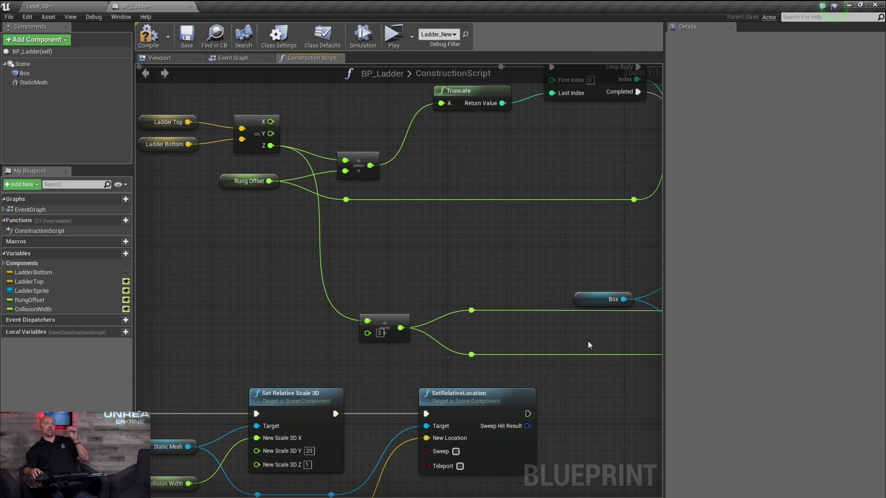
pyautogui.moveTo(531, 271); pyautogui.dragTo(387, 248, button='right')
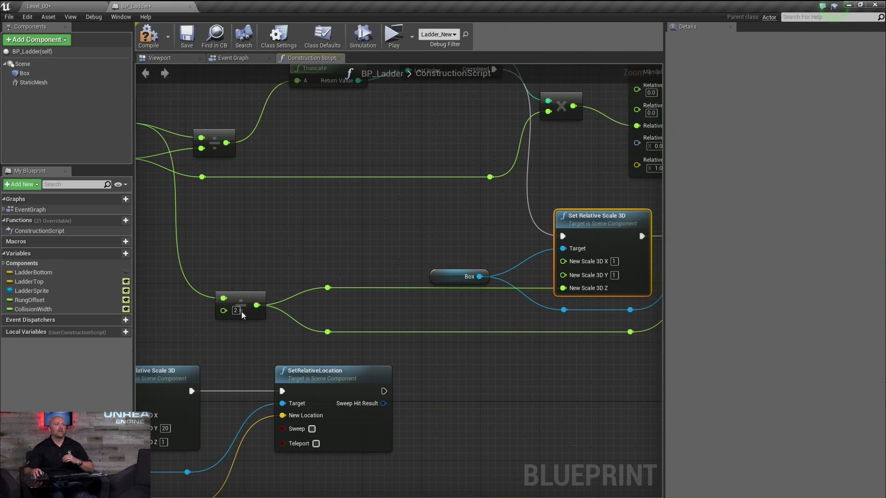
# - Compare the Box's SetRelativeLocation node with its Set Relative Scale 3D node, following the input to New Location Z
pyautogui.moveTo(487, 341); pyautogui.dragTo(193, 343, button='right')
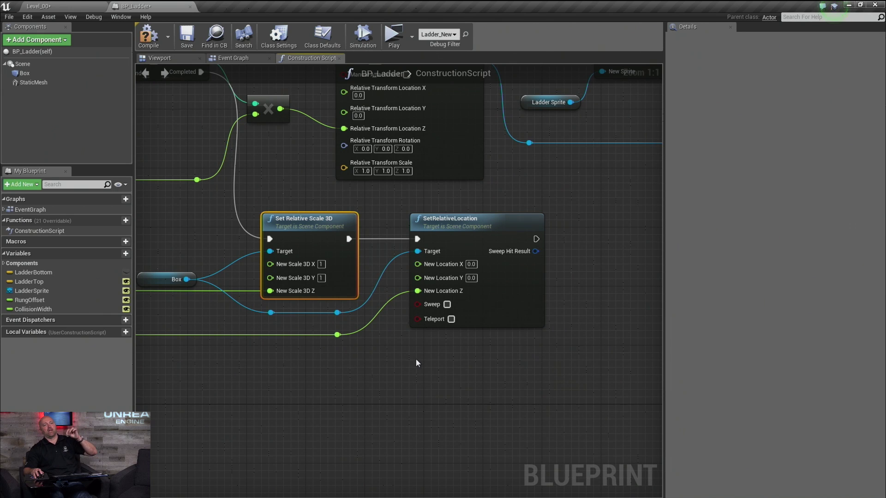
pyautogui.click(466, 224)
pyautogui.click(291, 225)
pyautogui.moveTo(390, 361); pyautogui.dragTo(430, 374, button='right')
# - Switch the Level_00 viewport to Perspective and inspect the collision box around Ladder_New from the side
pyautogui.click(47, 6)
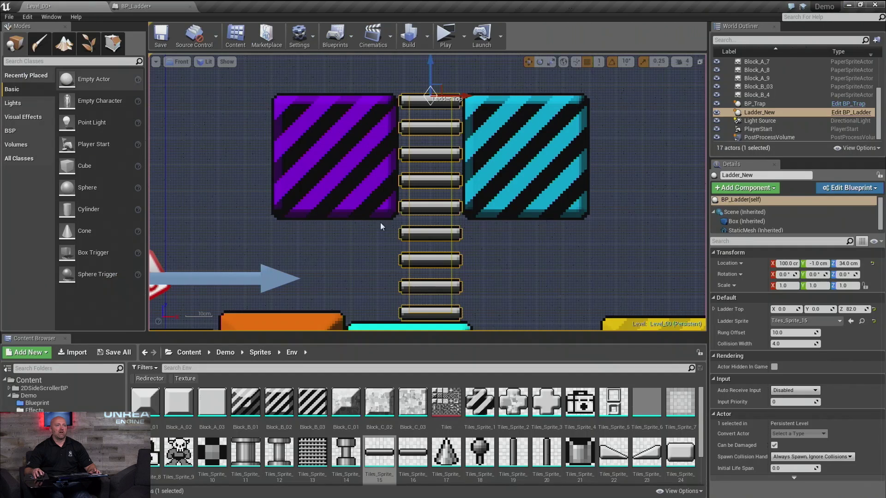
pyautogui.click(181, 62)
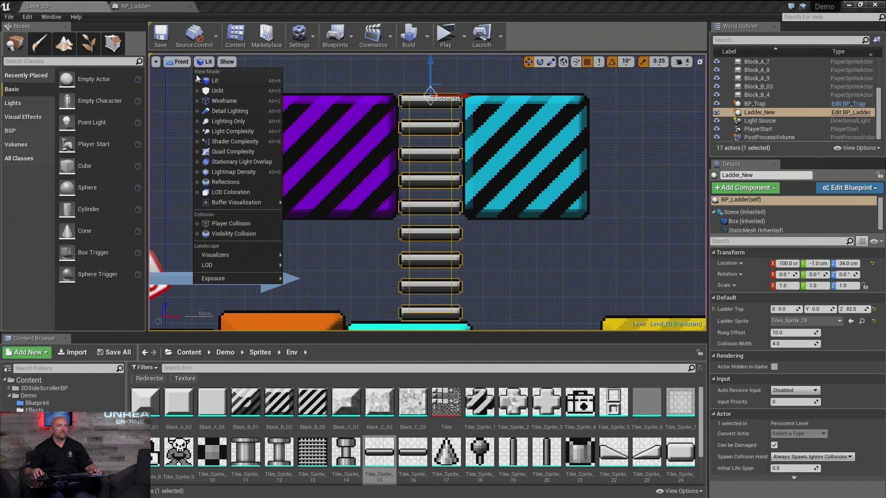
pyautogui.click(195, 73)
pyautogui.moveTo(590, 200); pyautogui.dragTo(543, 211, button='right')
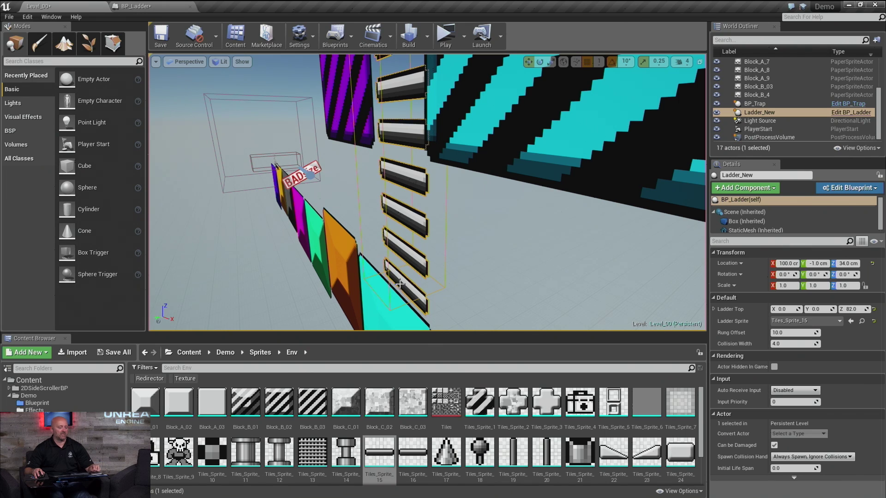
pyautogui.press('f')
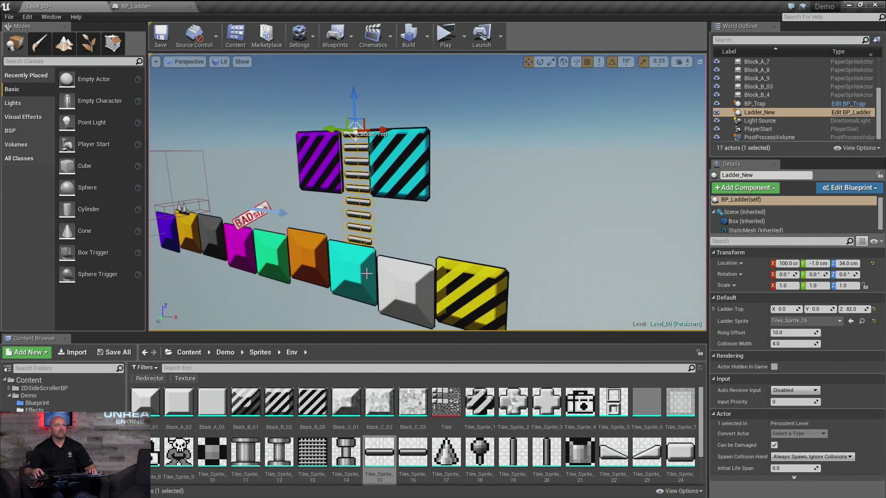
# - Return the Level_00 viewport to the Front view with the full ladder and both striped blocks in frame
pyautogui.click(184, 66)
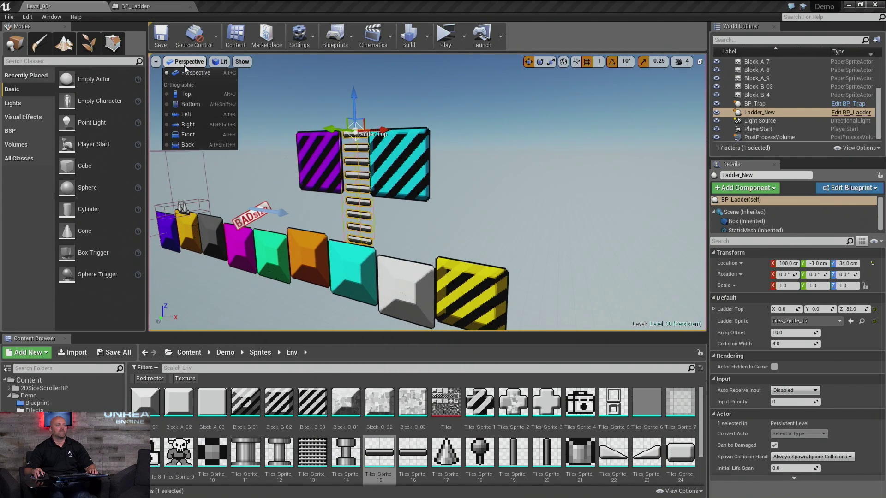
pyautogui.click(193, 134)
pyautogui.scroll(-2, 406, 185)
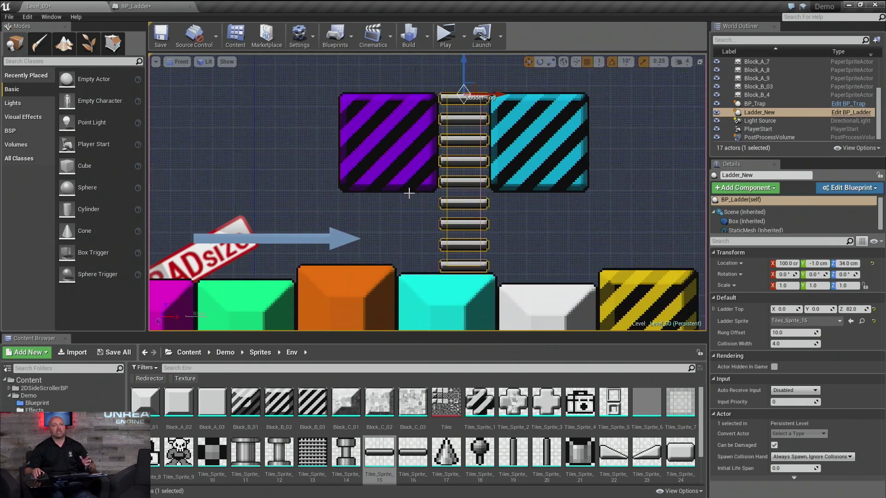
pyautogui.moveTo(413, 181); pyautogui.dragTo(461, 203, button='right')
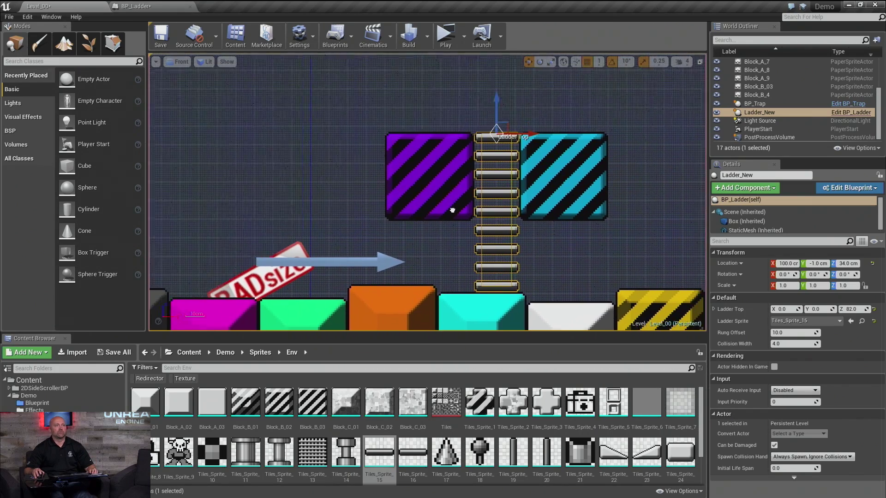
# - Open BP_Ladder's Event Graph and inspect the OnComponentBeginOverlap (Box) event that leads to Cast To BP_Dude
pyautogui.click(149, 8)
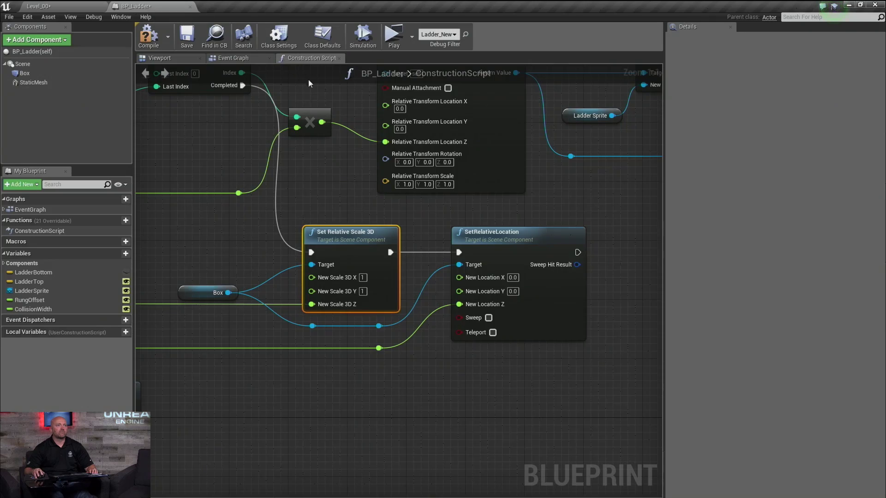
pyautogui.click(238, 59)
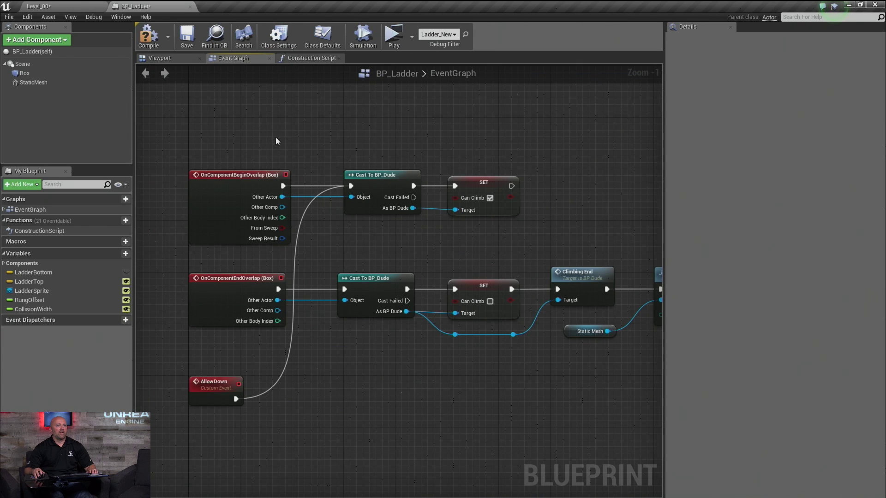
pyautogui.scroll(1, 296, 151)
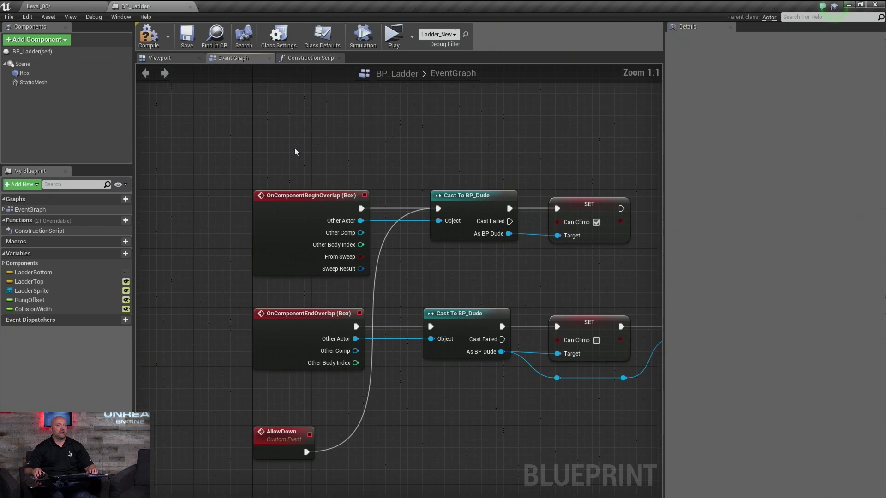
pyautogui.click(272, 201)
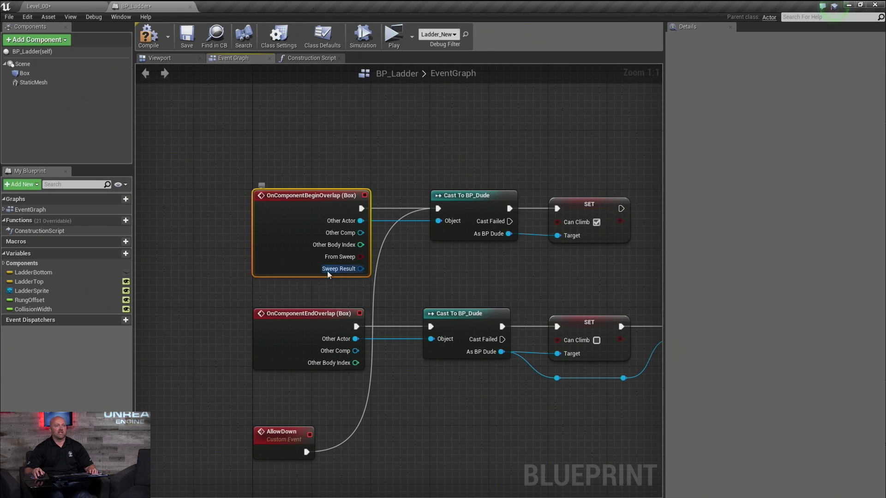
# - Compare the Can Climb SET nodes in the begin-overlap and end-overlap chains, following the end-overlap chain through to Climbing End
pyautogui.click(479, 197)
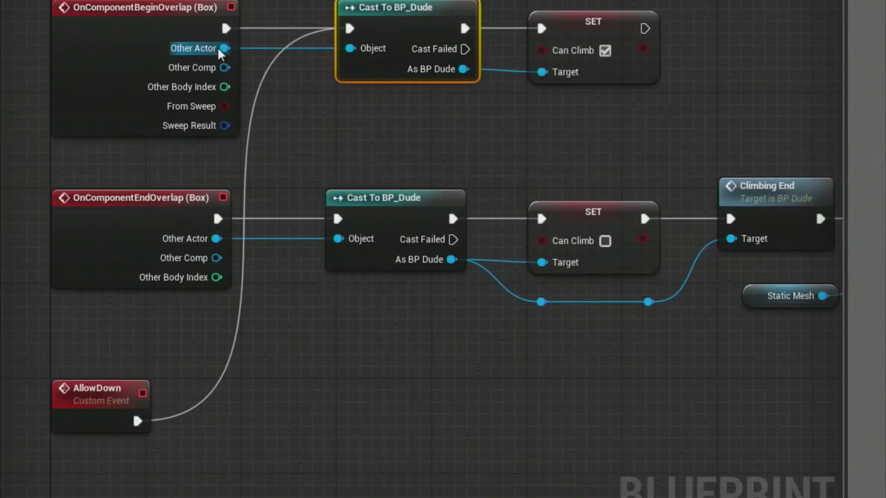
pyautogui.click(587, 24)
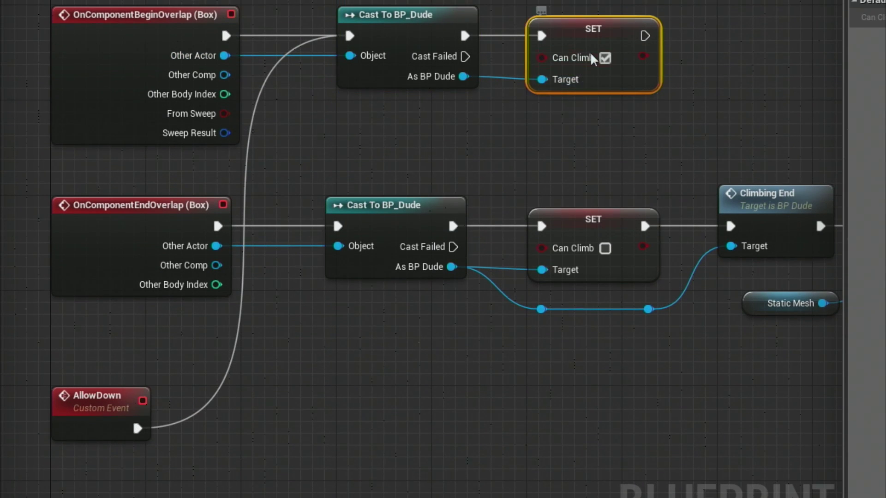
pyautogui.moveTo(289, 208); pyautogui.dragTo(333, 92, button='right')
pyautogui.click(188, 90)
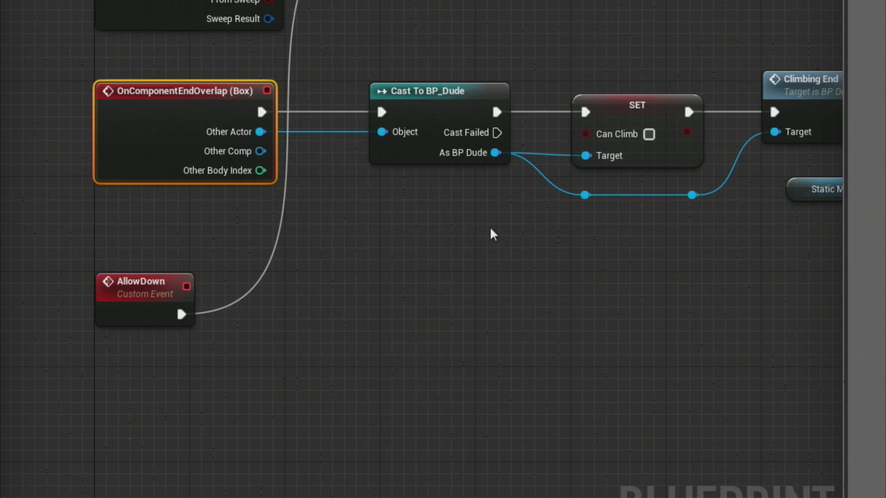
pyautogui.moveTo(490, 231); pyautogui.dragTo(342, 216, button='right')
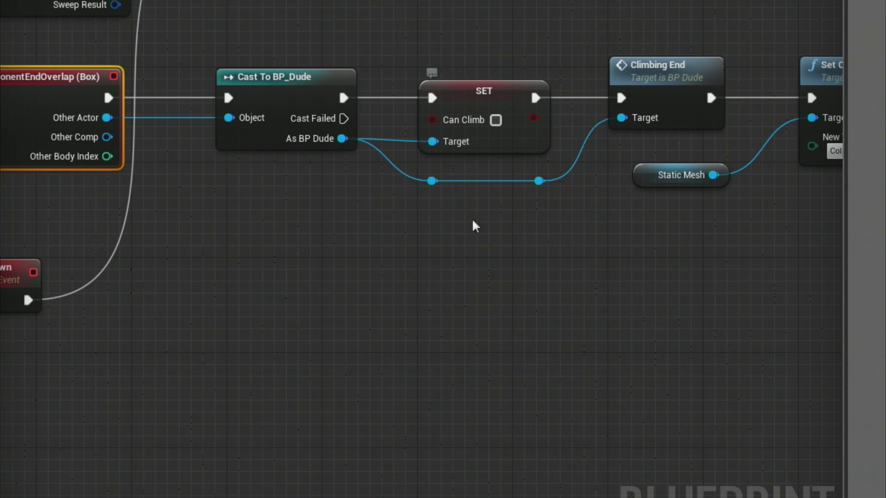
pyautogui.moveTo(600, 212); pyautogui.dragTo(500, 240, button='right')
pyautogui.click(554, 129)
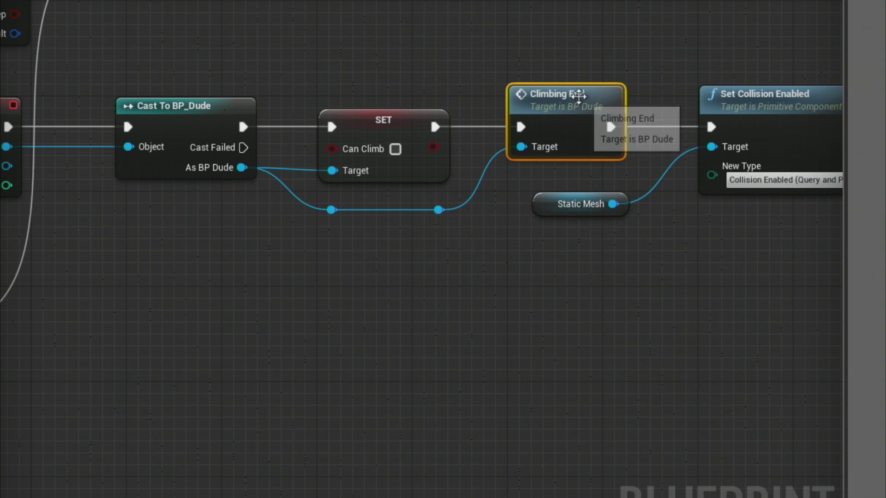
pyautogui.moveTo(648, 239); pyautogui.dragTo(542, 221, button='right')
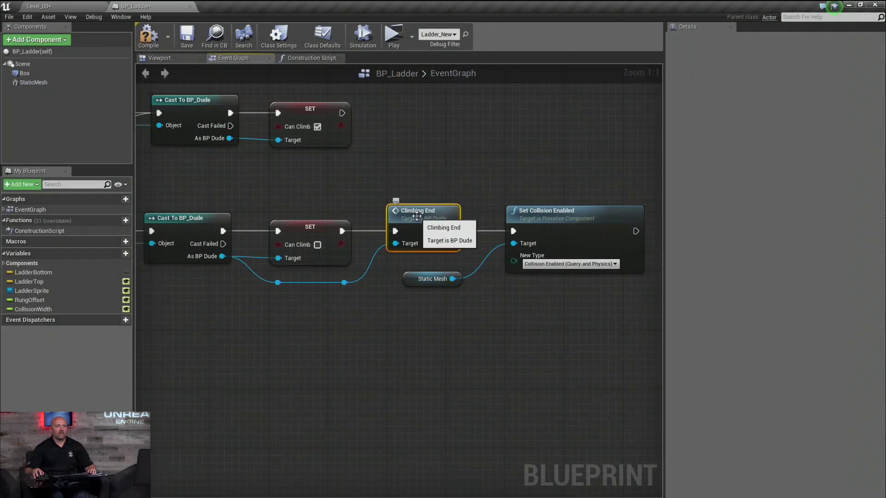
# - Open the ClimbingEnd event in BP_Dude and trace its chain through the State SET node, Update Animation and Set Movement Mode
pyautogui.doubleClick(422, 214)
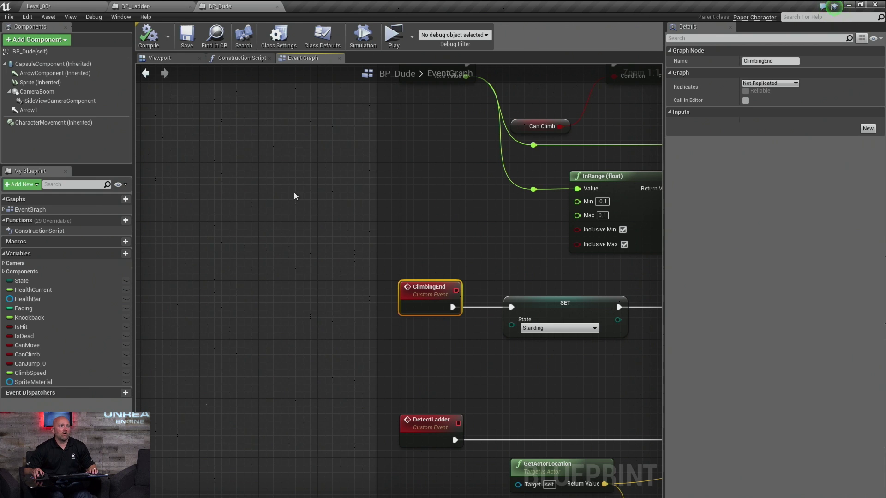
pyautogui.moveTo(317, 233); pyautogui.dragTo(155, 155, button='right')
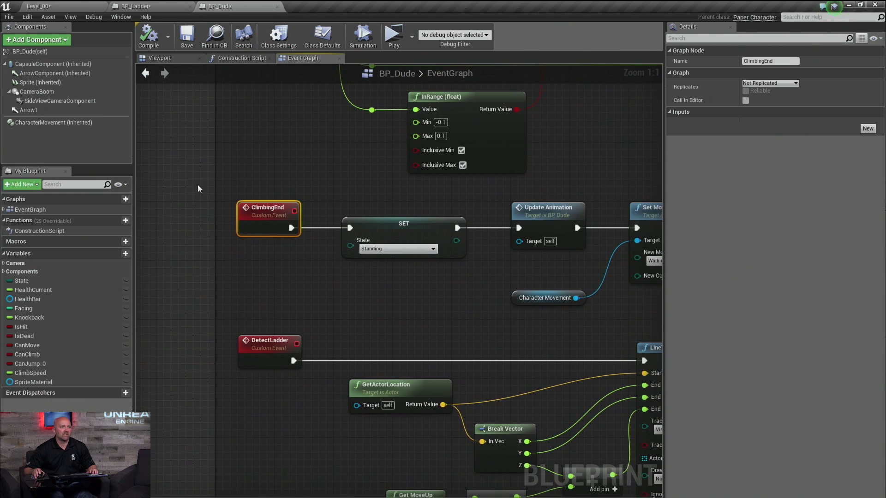
pyautogui.moveTo(328, 271); pyautogui.dragTo(272, 265, button='right')
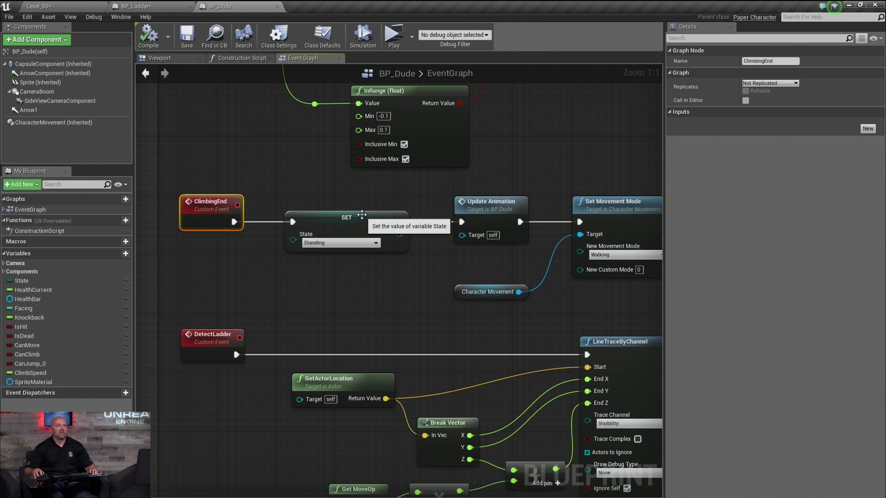
pyautogui.click(316, 248)
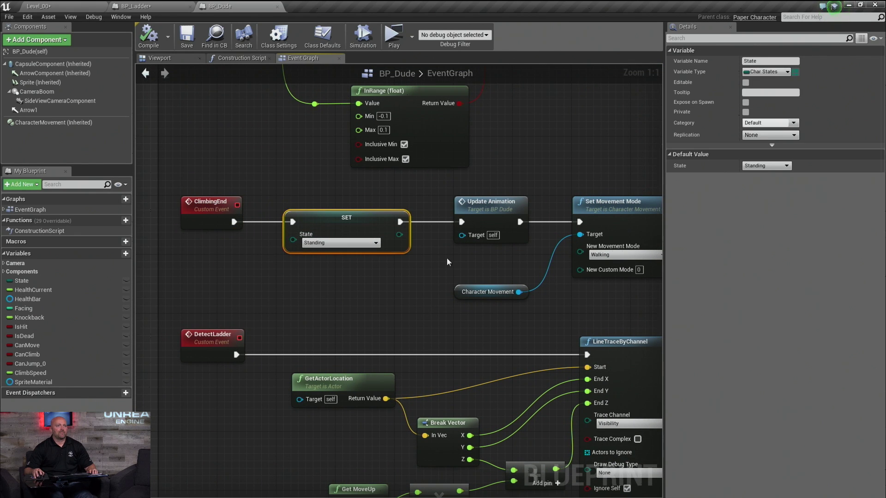
pyautogui.moveTo(446, 258); pyautogui.dragTo(355, 259, button='right')
pyautogui.click(392, 209)
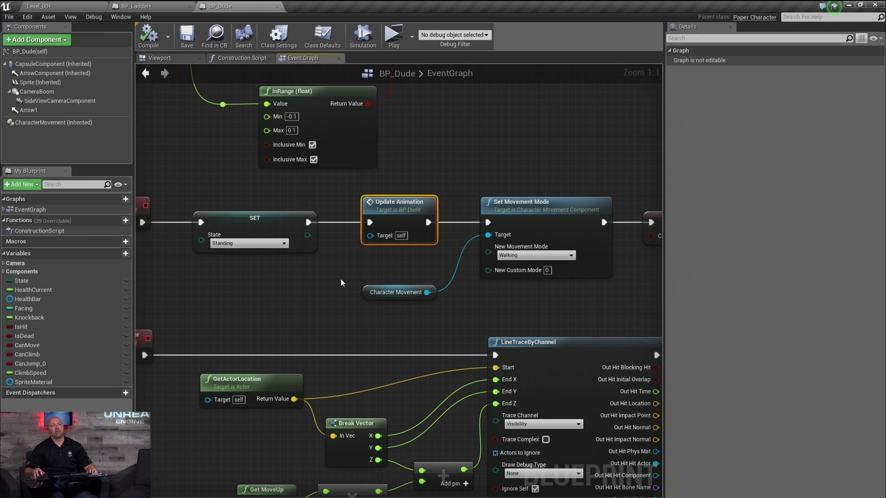
pyautogui.moveTo(547, 208); pyautogui.dragTo(390, 181, button='right')
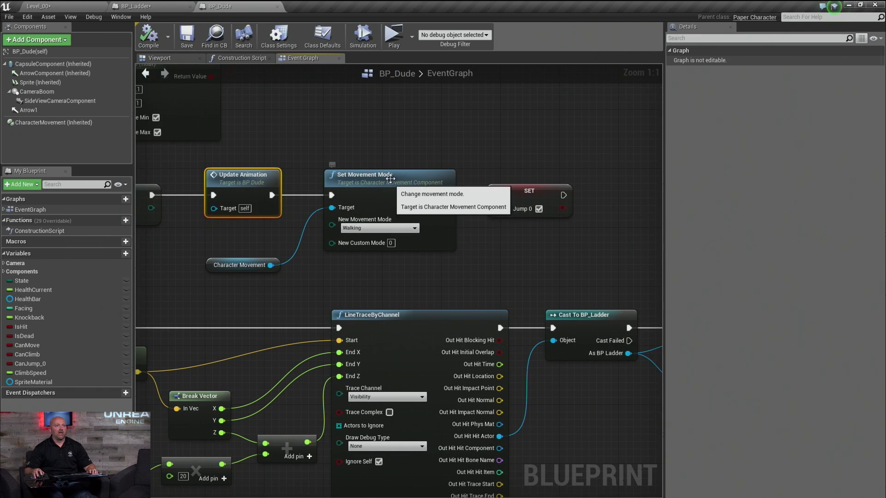
pyautogui.click(390, 180)
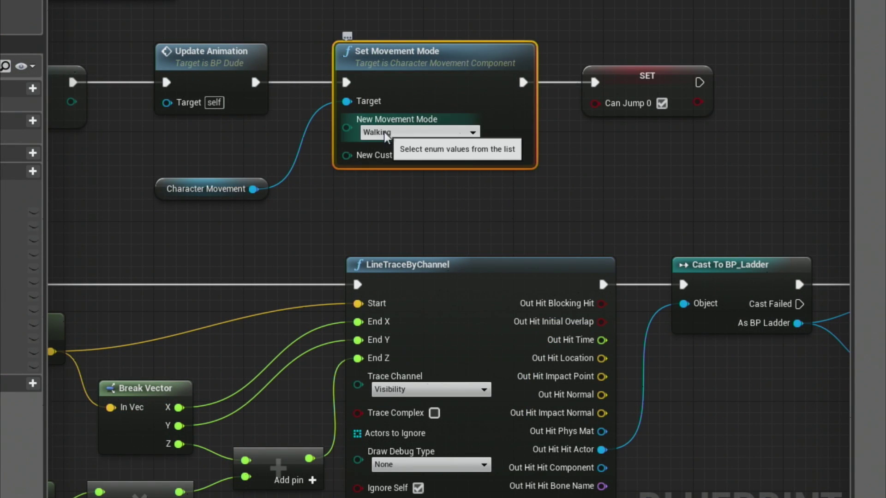
# - Inspect the InputAxis MoveUp event in the Climbing section and the first Branch, which takes Can Climb as its condition
pyautogui.moveTo(139, 167); pyautogui.dragTo(512, 226, button='right')
pyautogui.moveTo(210, 2); pyautogui.dragTo(310, 257, button='right')
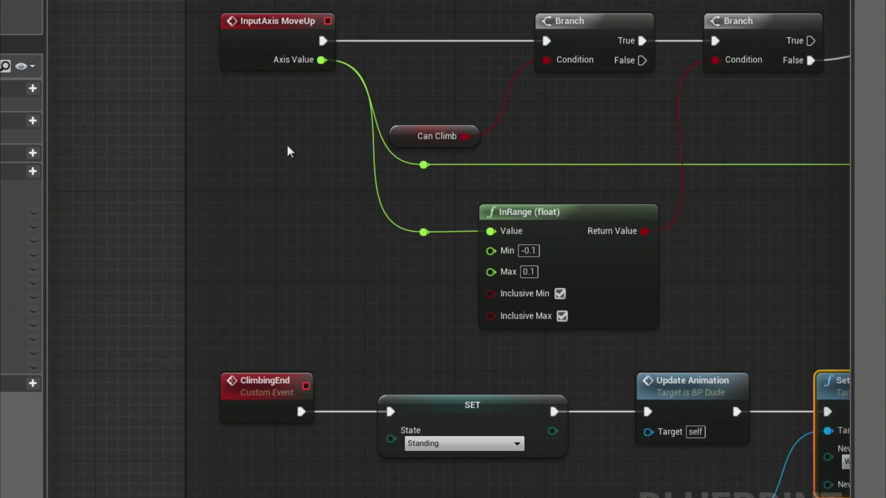
pyautogui.moveTo(251, 10); pyautogui.dragTo(243, 137, button='right')
pyautogui.moveTo(256, 227); pyautogui.dragTo(257, 272, button='right')
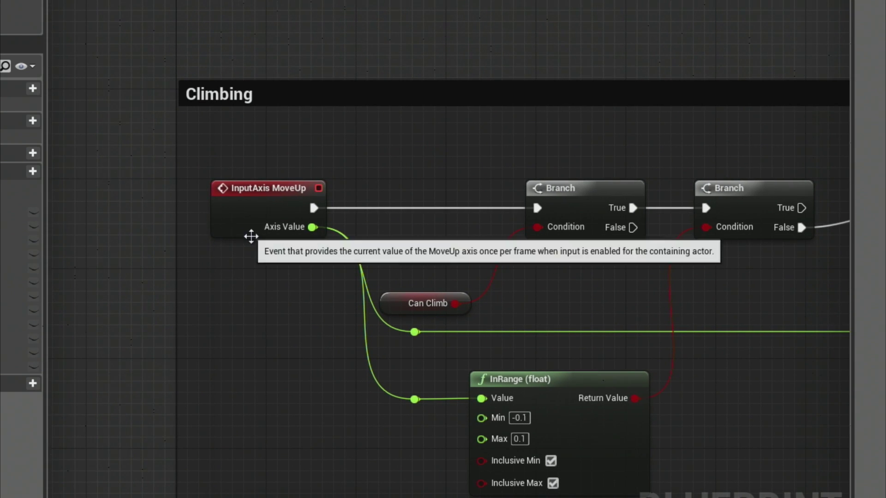
pyautogui.moveTo(454, 256); pyautogui.dragTo(318, 175, button='right')
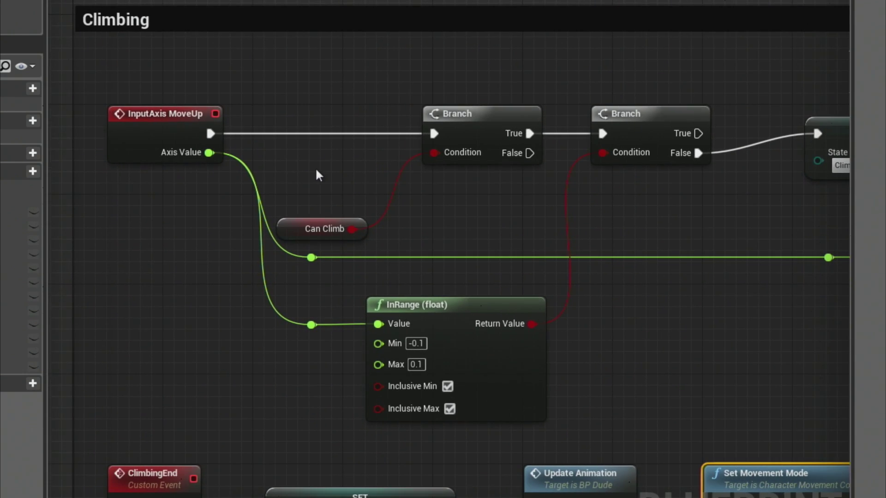
pyautogui.click(320, 227)
pyautogui.click(504, 113)
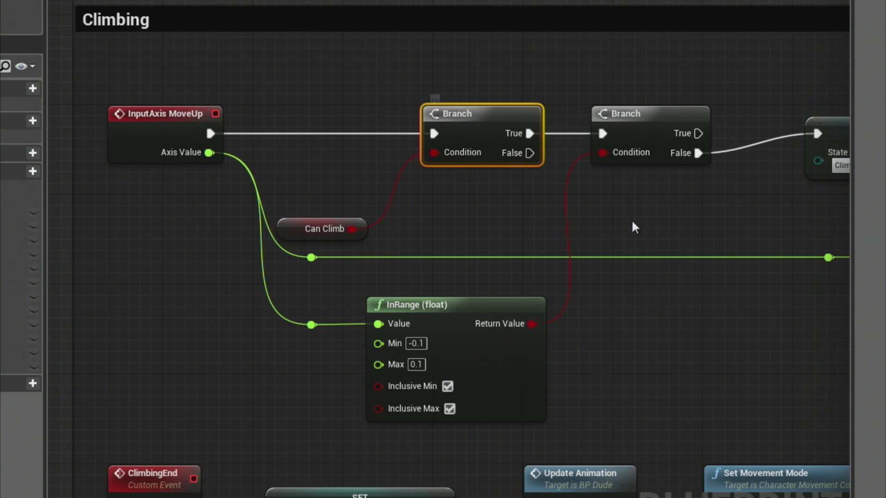
# - Examine the second Branch after InputAxis MoveUp and the InRange (float) node that feeds its condition
pyautogui.moveTo(634, 227); pyautogui.dragTo(434, 192, button='right')
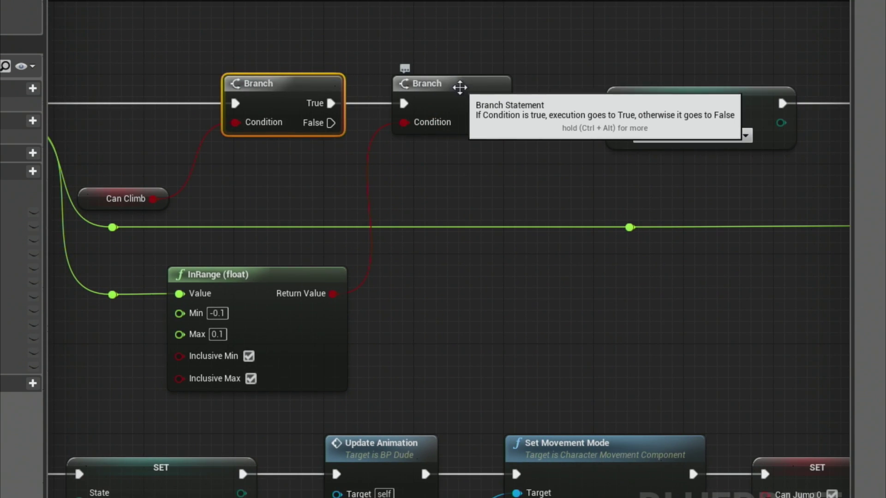
pyautogui.click(459, 87)
pyautogui.moveTo(381, 281); pyautogui.dragTo(491, 245, button='right')
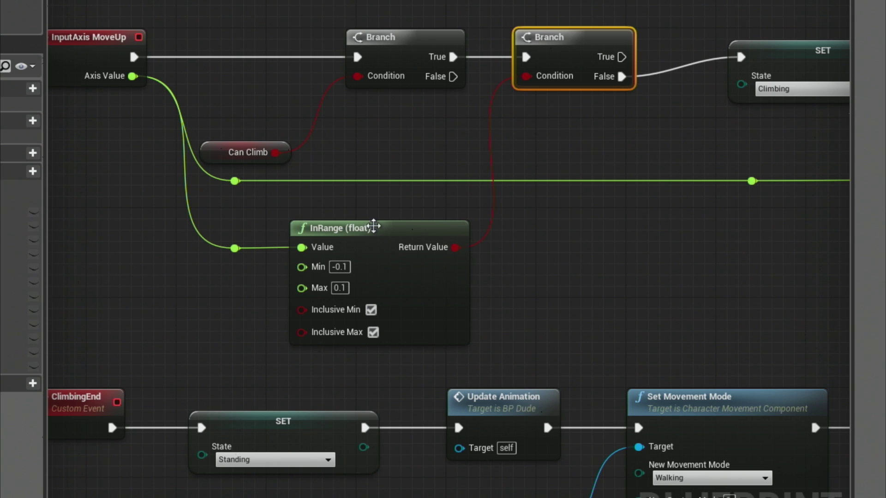
pyautogui.click(373, 228)
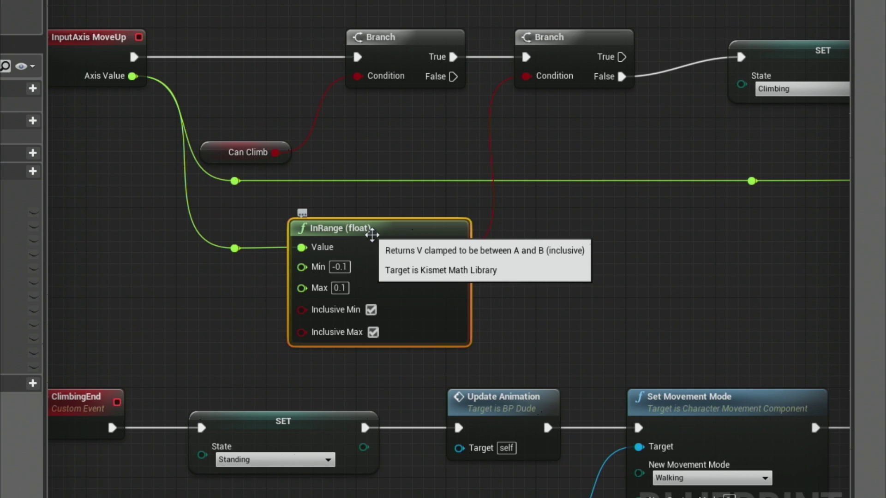
pyautogui.moveTo(468, 170); pyautogui.dragTo(317, 171, button='right')
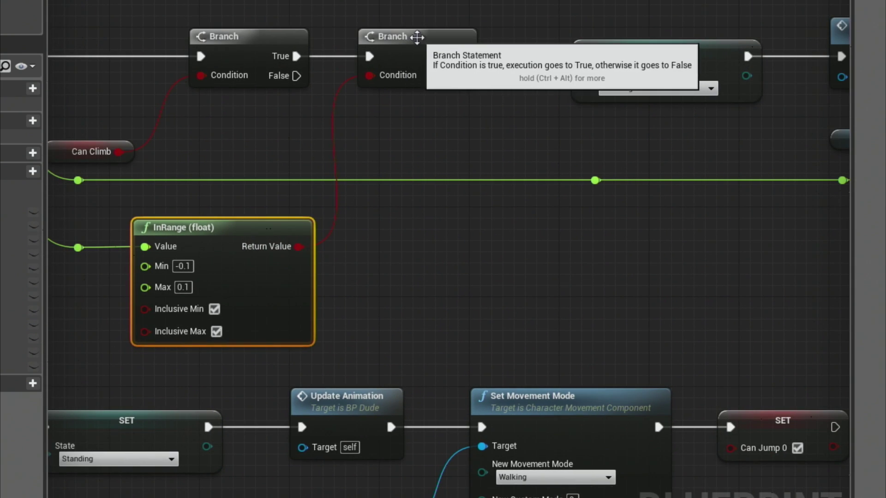
pyautogui.click(417, 36)
# - Follow the second Branch's False output to the State SET node and the Update Animation call
pyautogui.moveTo(668, 147); pyautogui.dragTo(248, 144, button='right')
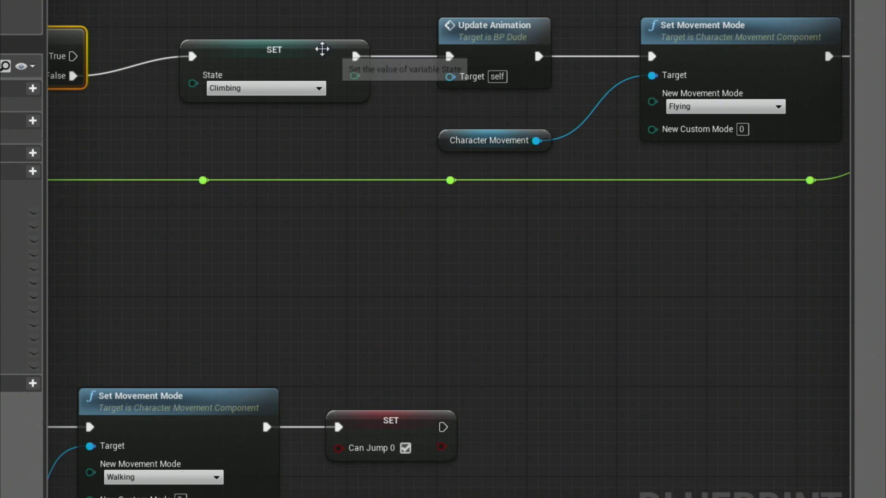
pyautogui.click(319, 54)
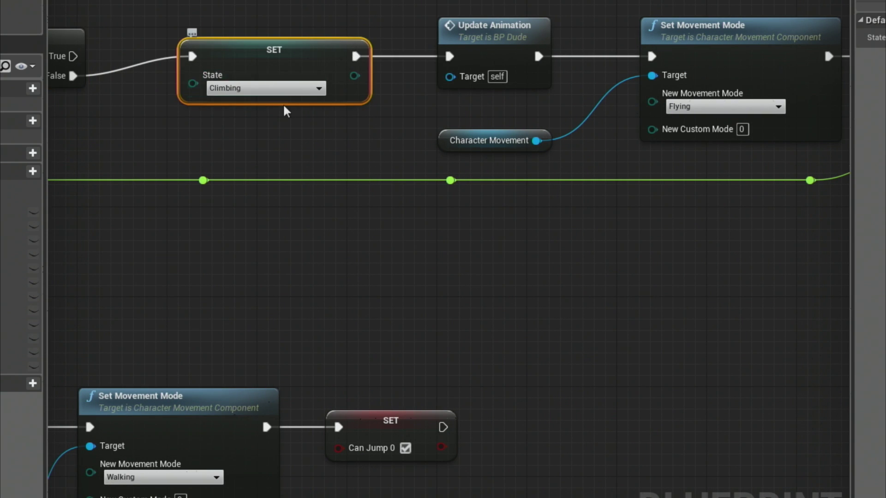
pyautogui.click(499, 34)
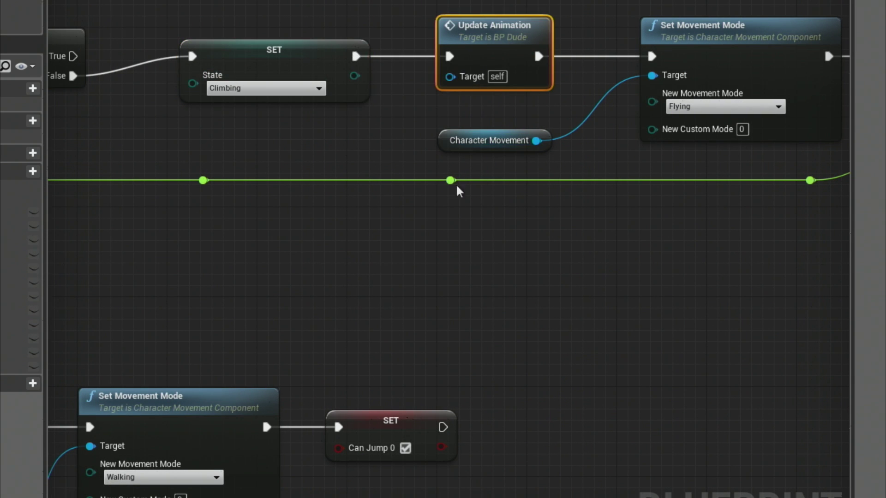
# - Open the UpdateAnimation event and follow the Climbing output of Switch on Char_States to the Set Flipbook node and its Sprite input
pyautogui.moveTo(580, 180); pyautogui.dragTo(461, 316, button='right')
pyautogui.doubleClick(351, 191)
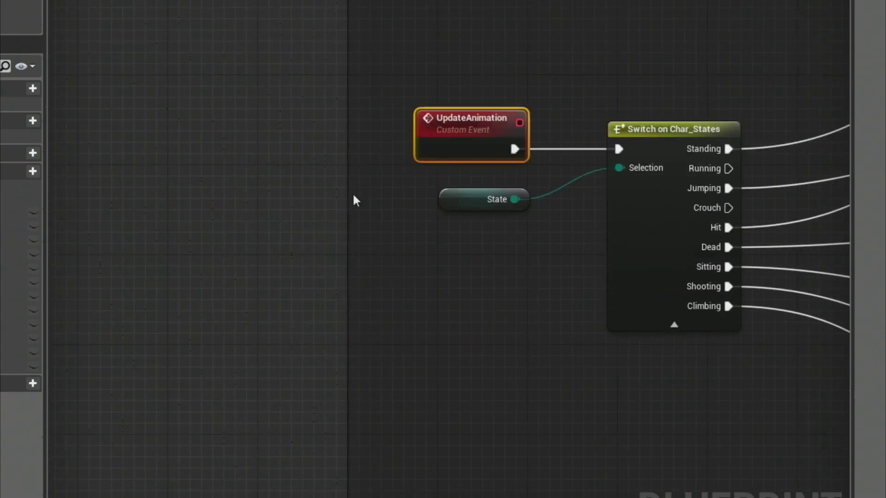
pyautogui.moveTo(641, 361); pyautogui.dragTo(330, 153, button='right')
pyautogui.scroll(-3, 403, 225)
pyautogui.moveTo(590, 314); pyautogui.dragTo(512, 237, button='right')
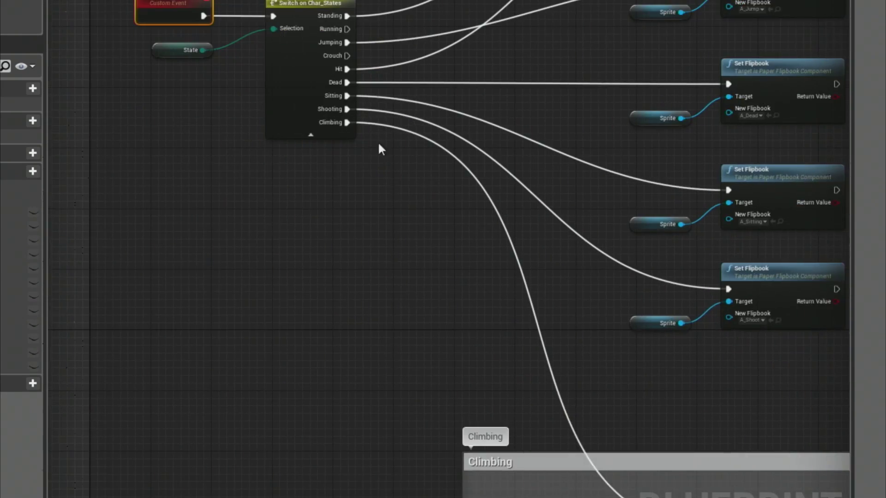
pyautogui.scroll(3, 316, 119)
pyautogui.moveTo(510, 261); pyautogui.dragTo(133, 14, button='right')
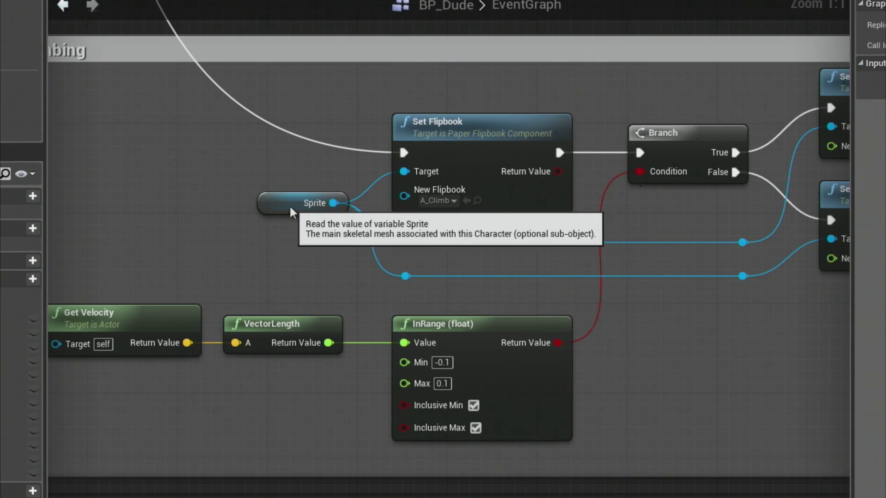
pyautogui.click(303, 213)
pyautogui.click(438, 203)
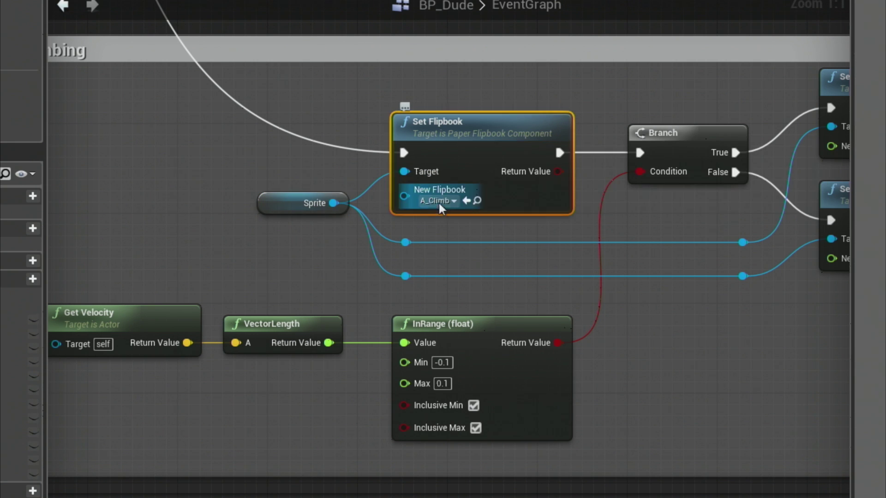
# - Trace the path from Get Velocity through VectorLength and InRange (float) to the Branch in the Climbing comment box
pyautogui.moveTo(704, 364); pyautogui.dragTo(839, 381, button='right')
pyautogui.moveTo(261, 279); pyautogui.dragTo(463, 374)
pyautogui.click(669, 327)
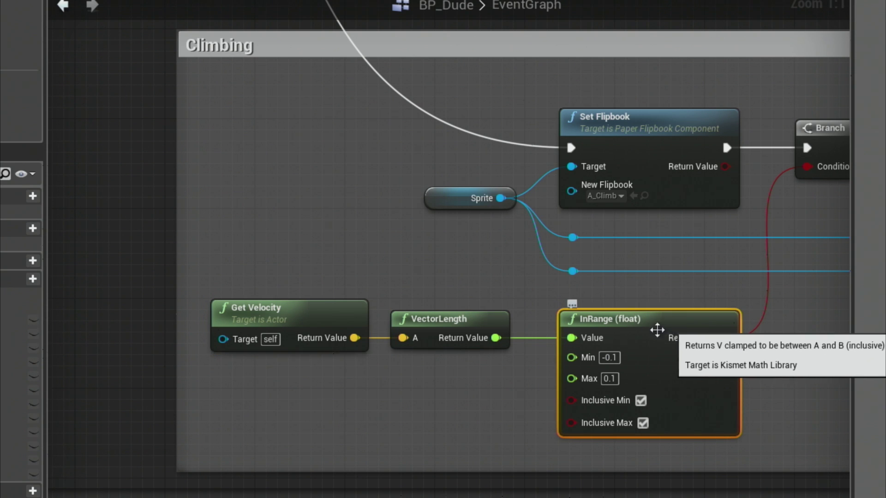
pyautogui.moveTo(722, 136); pyautogui.dragTo(383, 327, button='right')
pyautogui.click(328, 221)
pyautogui.moveTo(280, 412); pyautogui.dragTo(407, 406, button='right')
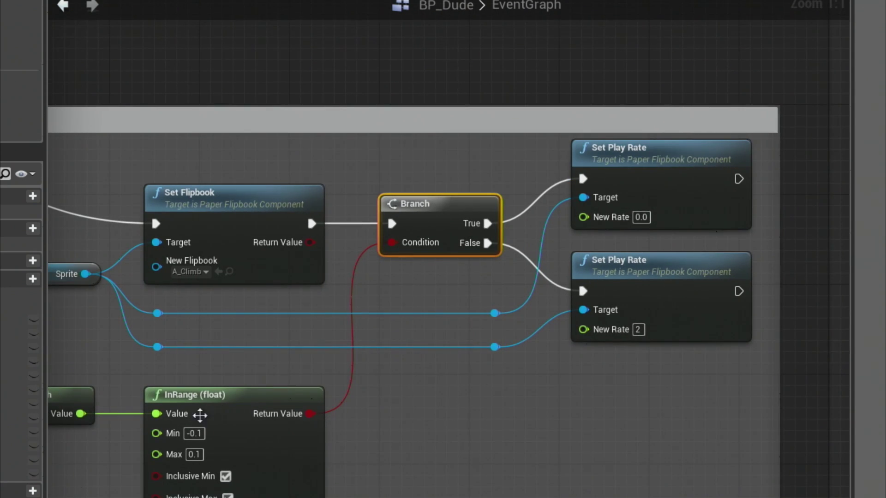
# - Review the Get Velocity and VectorLength nodes again, along with the InRange (float) limits they are checked against
pyautogui.moveTo(256, 365); pyautogui.dragTo(484, 342, button='right')
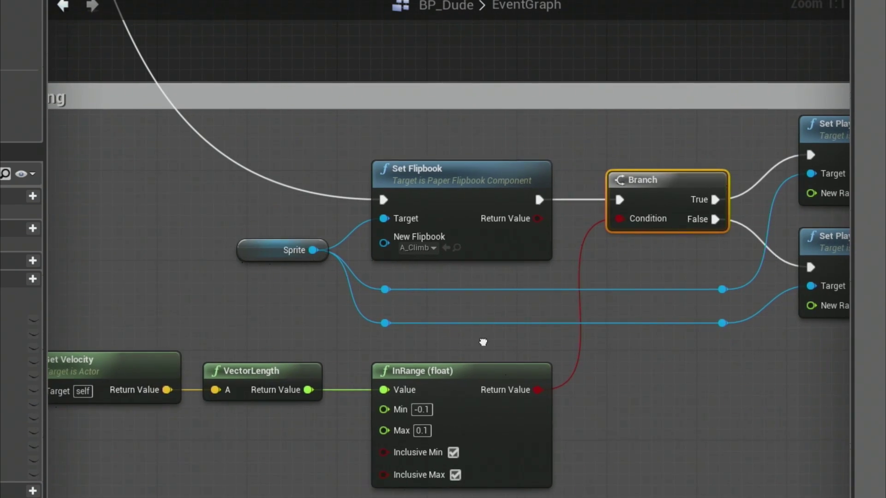
pyautogui.moveTo(117, 354); pyautogui.dragTo(226, 294, button='right')
pyautogui.moveTo(199, 285); pyautogui.dragTo(353, 392)
pyautogui.moveTo(205, 293); pyautogui.dragTo(406, 427)
pyautogui.click(589, 366)
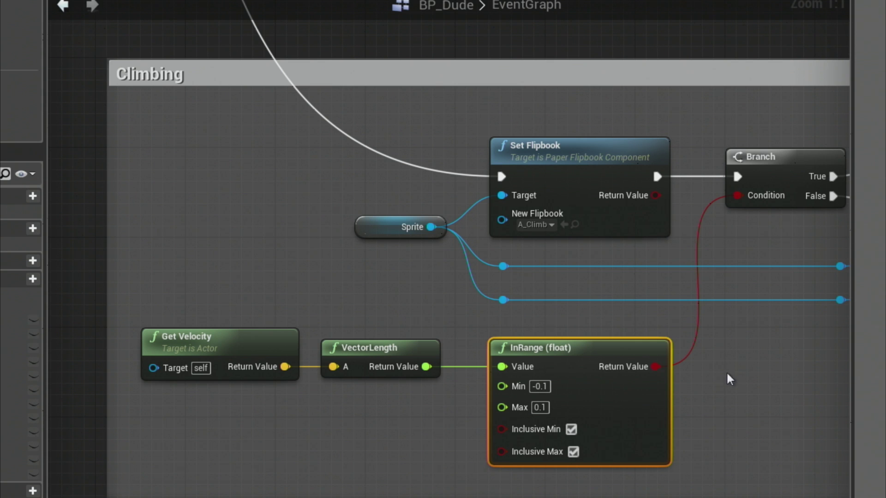
# - Compare the two Set Play Rate nodes on the True and False outputs of the Climbing section's Branch
pyautogui.moveTo(708, 391); pyautogui.dragTo(307, 416, button='right')
pyautogui.click(395, 196)
pyautogui.moveTo(514, 395); pyautogui.dragTo(448, 454, button='right')
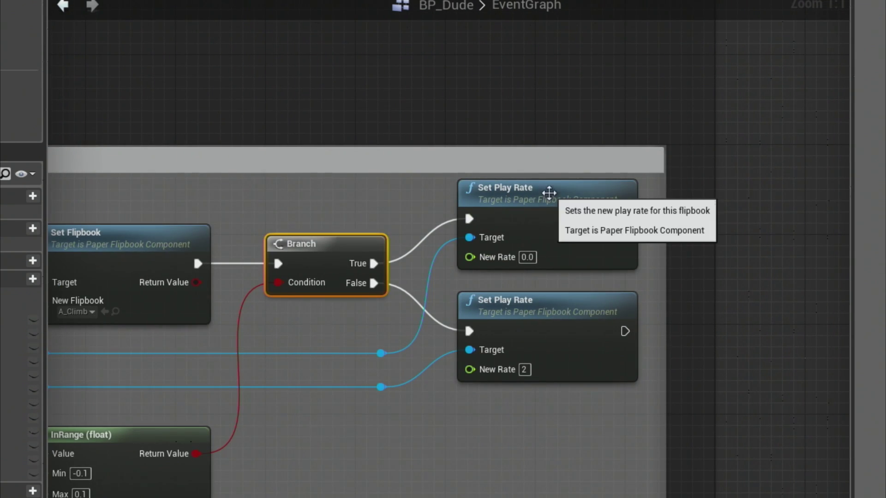
pyautogui.click(492, 198)
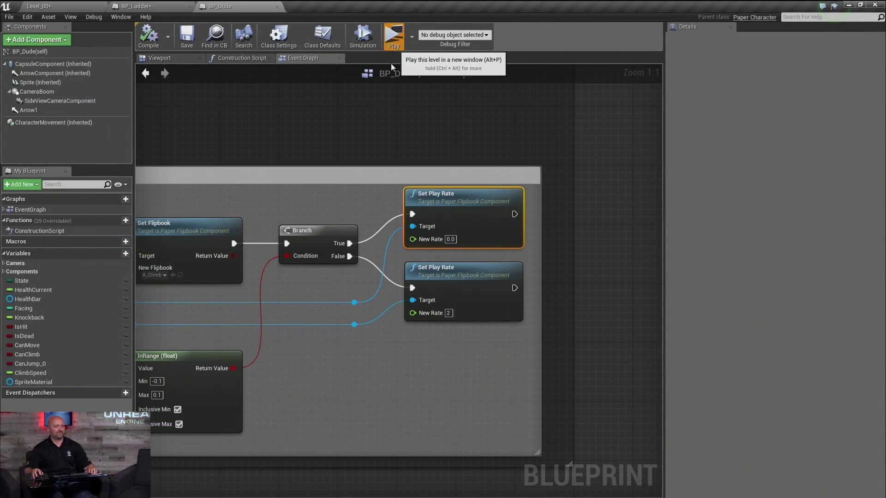
# - Playtest the level, walk to the ladder, climb up and down with pauses to check the animation, and end the session
pyautogui.press('d')
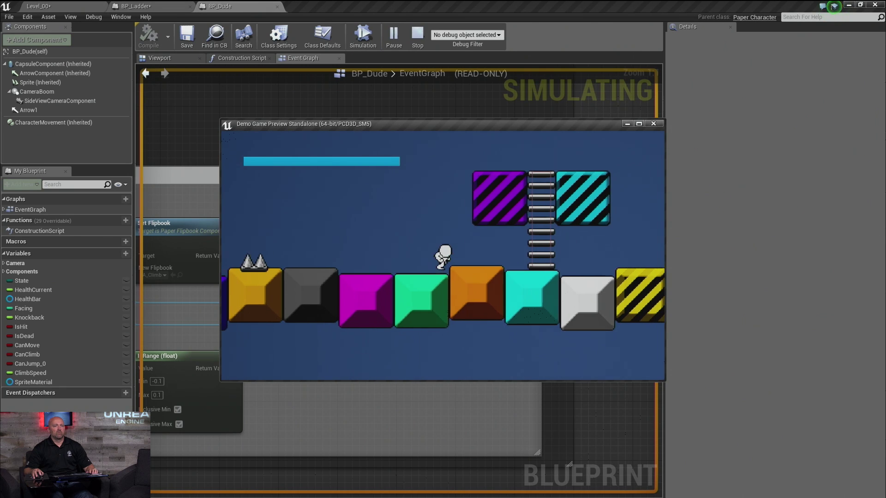
pyautogui.press('d')
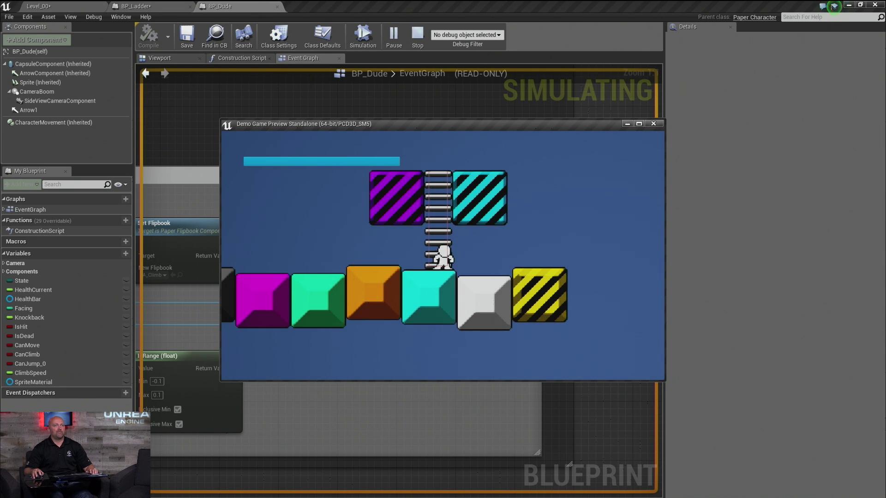
pyautogui.press('w')
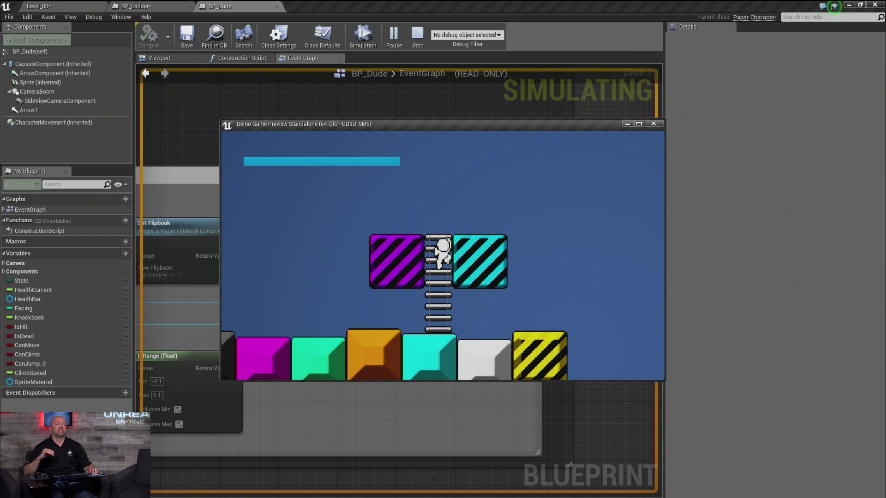
pyautogui.press('s')
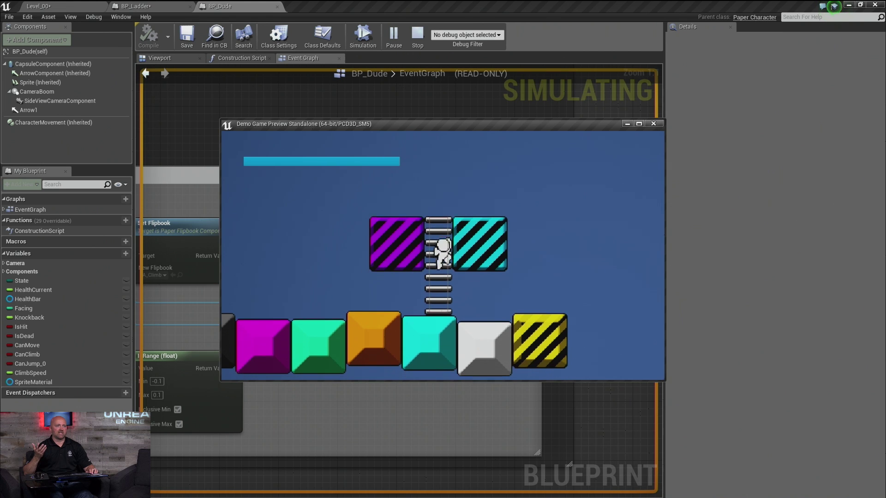
pyautogui.press('w')
pyautogui.press('s')
pyautogui.press('w')
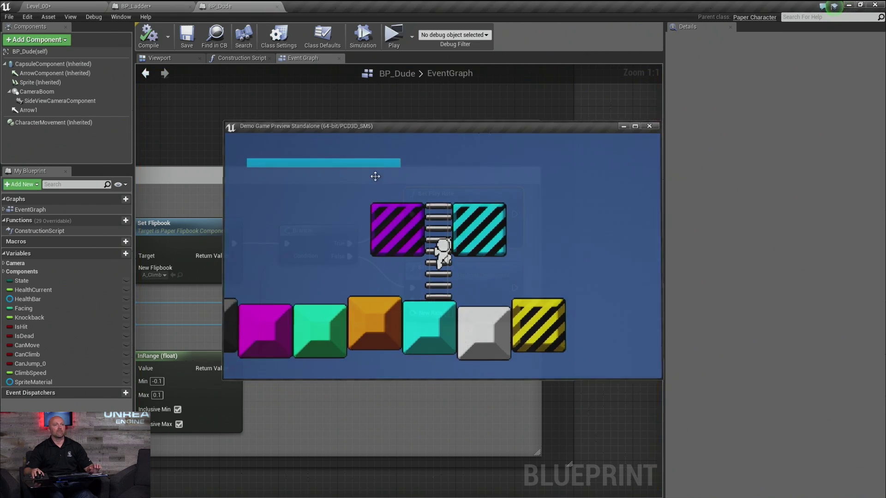
pyautogui.press('Escape')
# - Revisit the Set Play Rate node on the Branch's False output in the Climbing animation section
pyautogui.moveTo(393, 340); pyautogui.dragTo(491, 281, button='right')
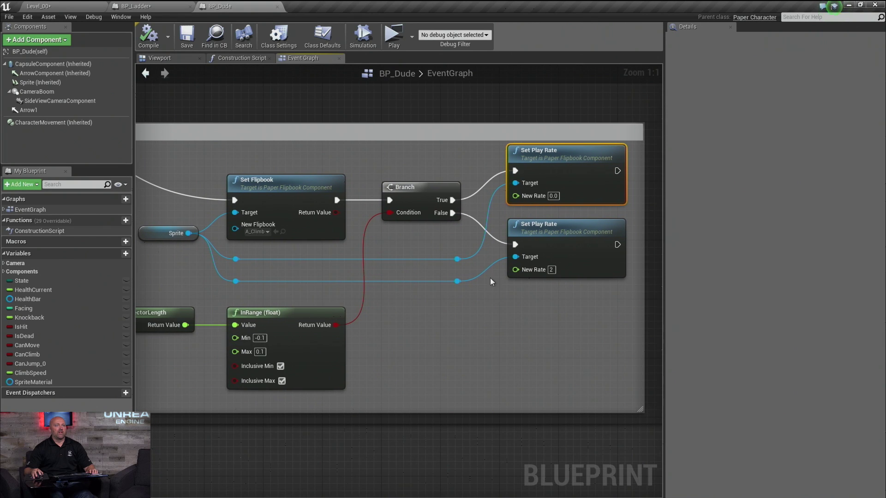
pyautogui.moveTo(360, 261); pyautogui.dragTo(394, 247, button='right')
pyautogui.click(612, 216)
pyautogui.moveTo(596, 295); pyautogui.dragTo(502, 282, button='right')
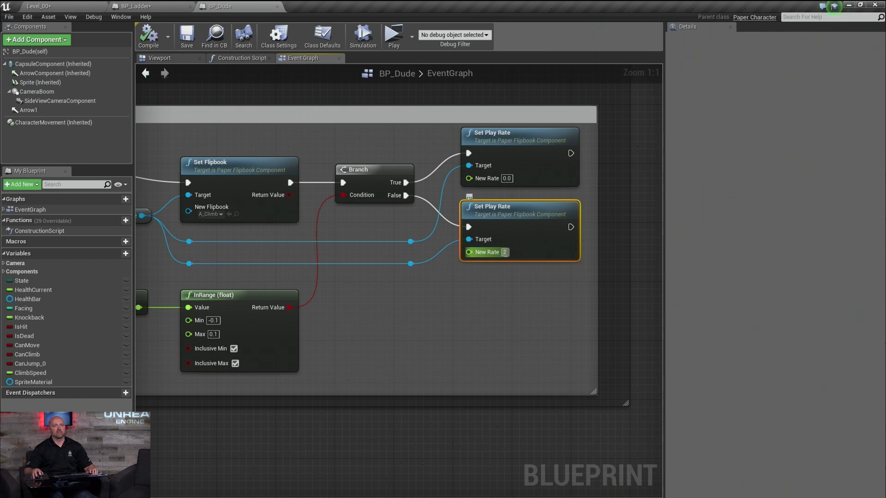
# - Find the separate Climbing input section and follow InputAxis MoveUp through both Branches and SET State to Update Animation
pyautogui.moveTo(370, 329); pyautogui.dragTo(284, 228, button='right')
pyautogui.scroll(-3, 331, 231)
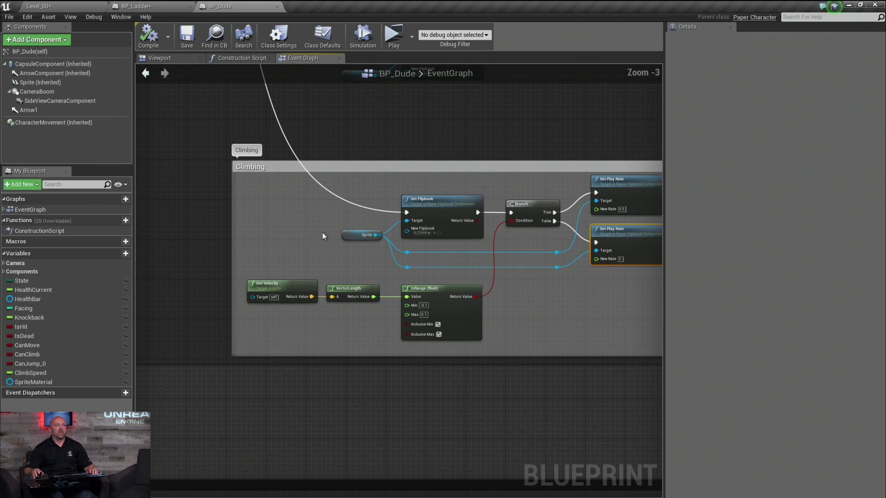
pyautogui.scroll(-4, 325, 181)
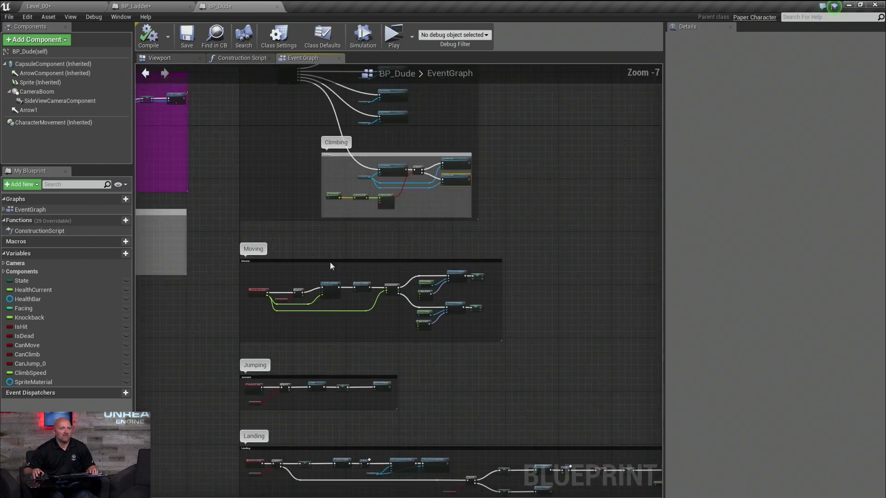
pyautogui.moveTo(330, 262); pyautogui.dragTo(351, 65, button='right')
pyautogui.moveTo(243, 258); pyautogui.dragTo(262, 270, button='right')
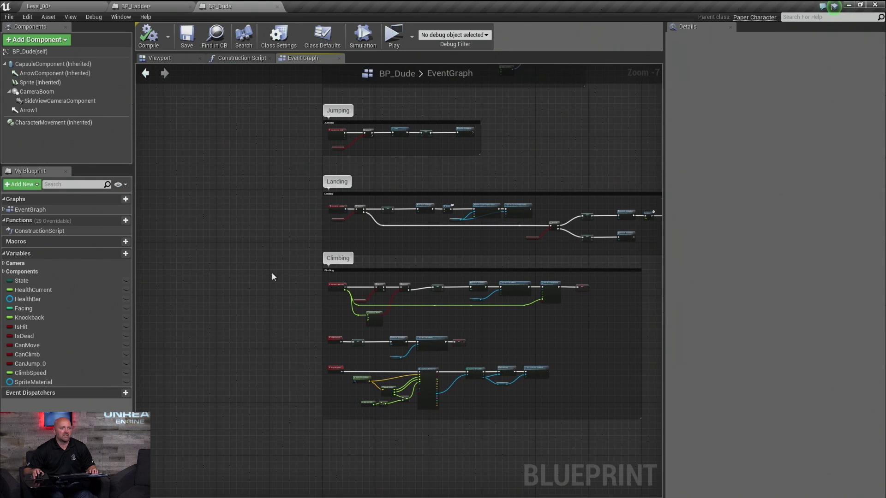
pyautogui.scroll(4, 335, 287)
pyautogui.scroll(3, 334, 288)
pyautogui.moveTo(335, 288); pyautogui.dragTo(108, 295, button='right')
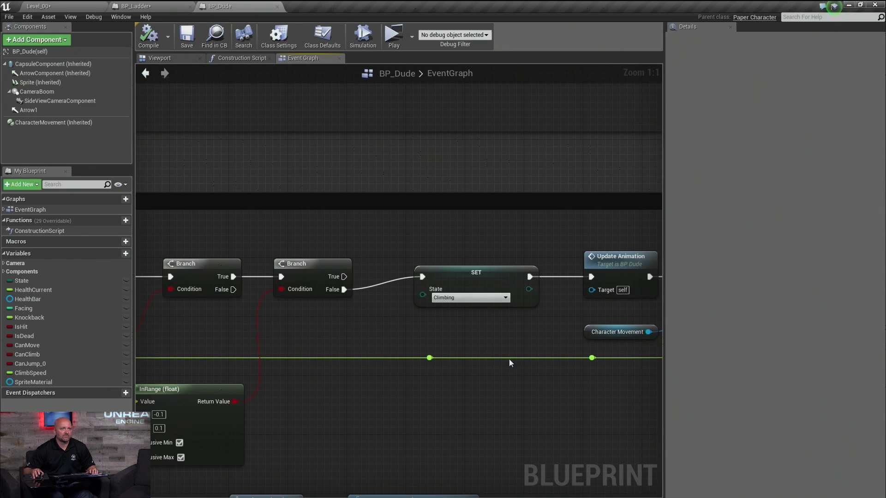
pyautogui.moveTo(512, 349); pyautogui.dragTo(295, 351, button='right')
pyautogui.moveTo(488, 362); pyautogui.dragTo(372, 362, button='right')
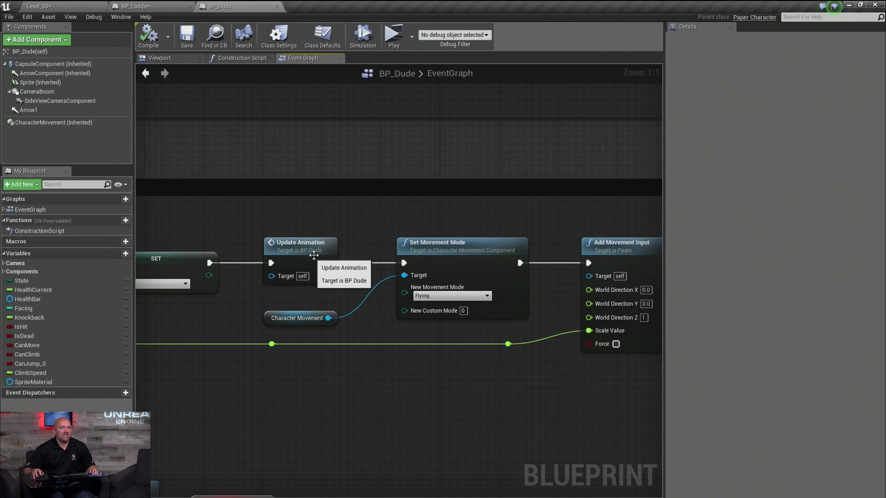
# - Inspect the Set Movement Mode node set to Flying and the Character Movement reference feeding its target
pyautogui.moveTo(454, 358); pyautogui.dragTo(394, 346, button='right')
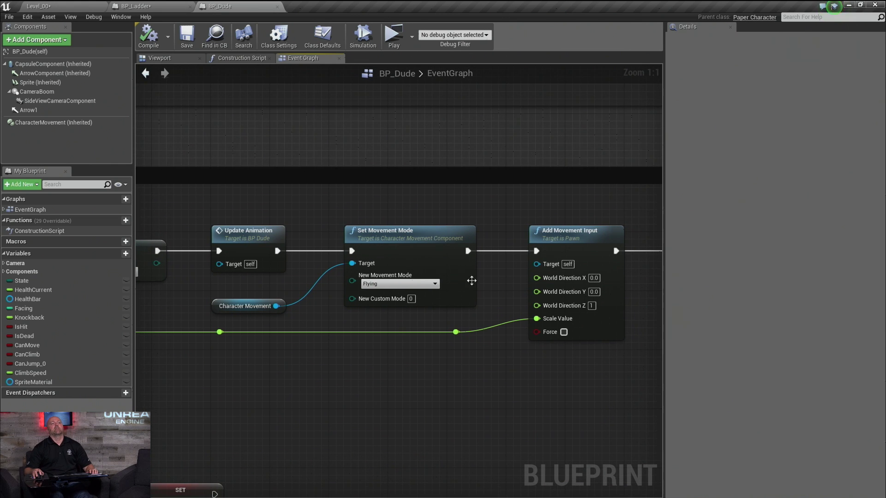
pyautogui.click(398, 240)
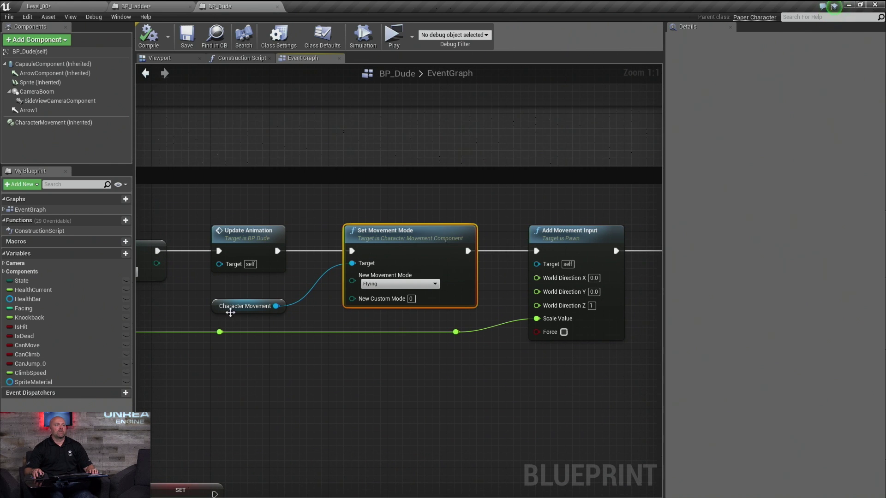
pyautogui.click(242, 306)
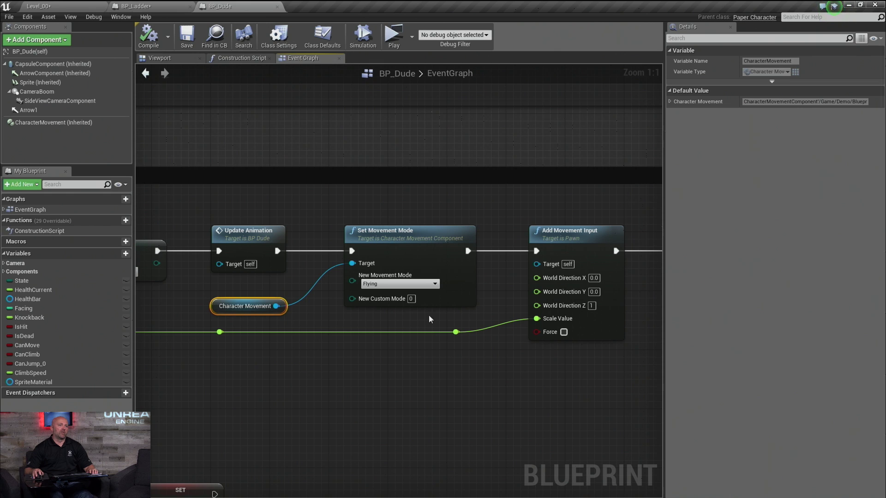
pyautogui.click(427, 243)
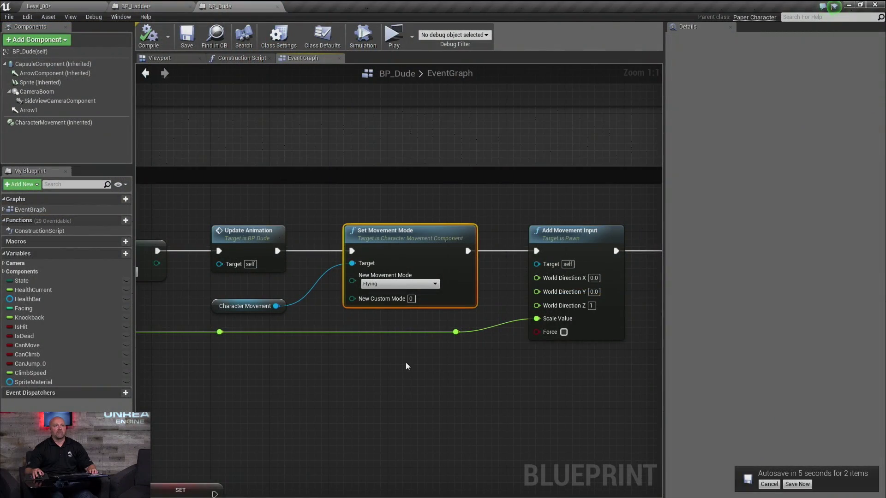
# - Examine the Add Movement Input node's world direction and scale value, along with the SET Can Jump 0 node after it
pyautogui.moveTo(533, 364); pyautogui.dragTo(426, 350, button='right')
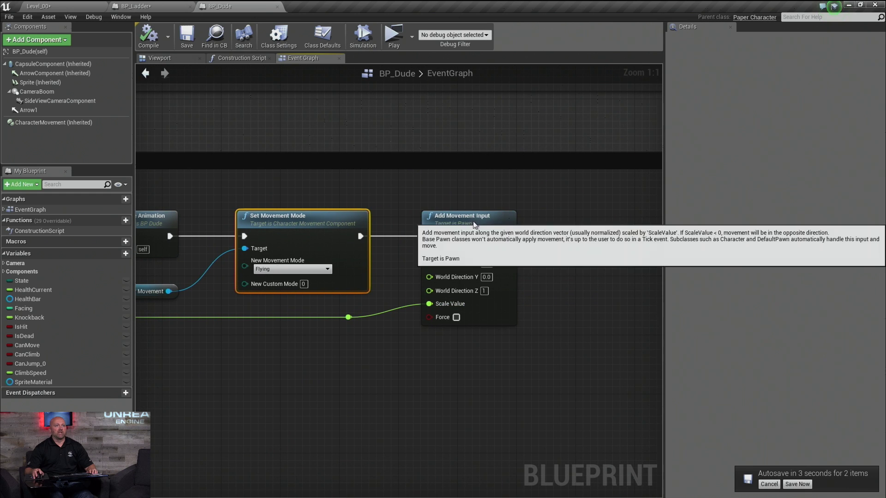
pyautogui.moveTo(472, 222); pyautogui.dragTo(884, 446, button='right')
pyautogui.moveTo(692, 295); pyautogui.dragTo(275, 305, button='right')
pyautogui.scroll(1, 392, 247)
pyautogui.moveTo(405, 278); pyautogui.dragTo(445, 286, button='right')
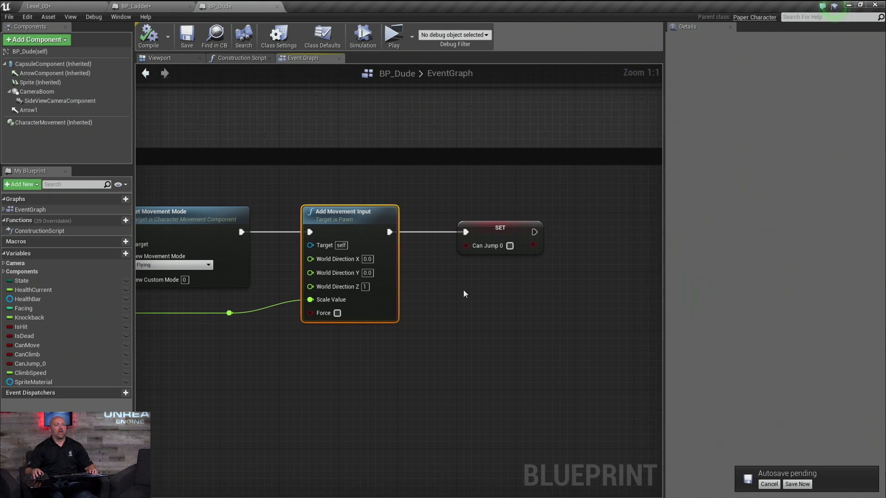
pyautogui.click(493, 228)
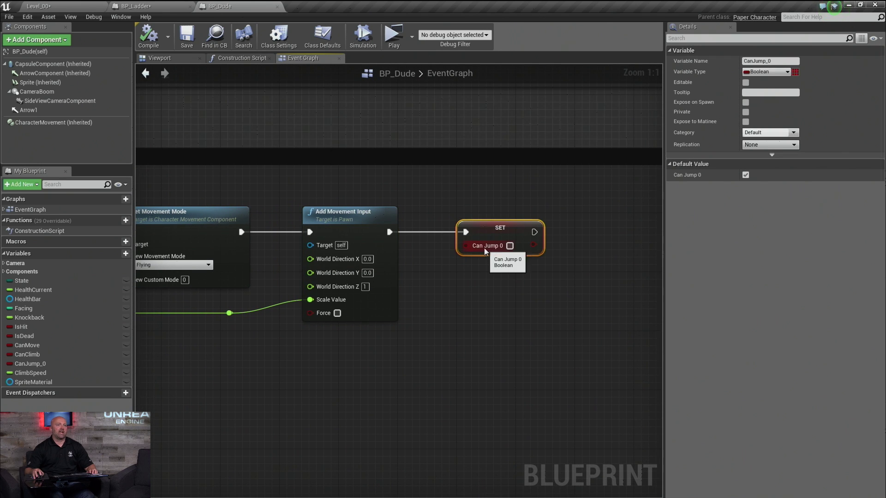
pyautogui.moveTo(341, 397); pyautogui.dragTo(304, 321, button='right')
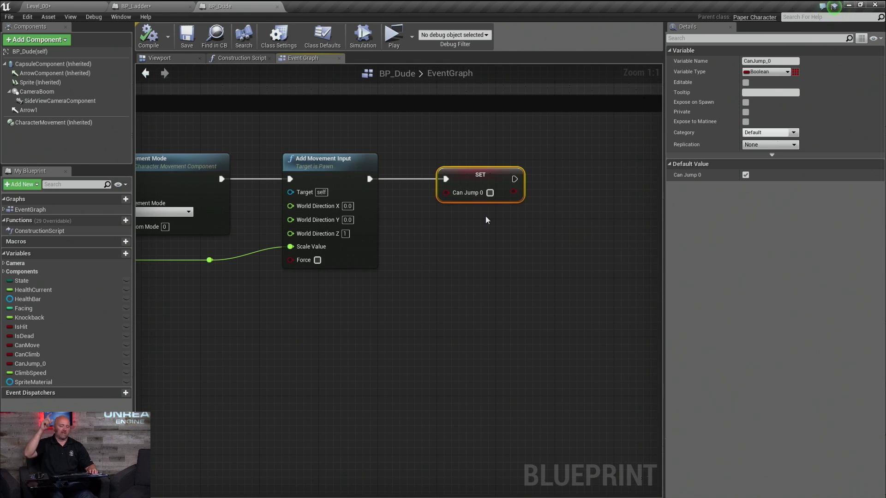
# - Return to the start of the climbing logic and look over the ClimbingEnd and DetectLadder custom events
pyautogui.moveTo(286, 373); pyautogui.dragTo(482, 300, button='right')
pyautogui.scroll(-2, 481, 298)
pyautogui.moveTo(158, 248); pyautogui.dragTo(701, 203, button='right')
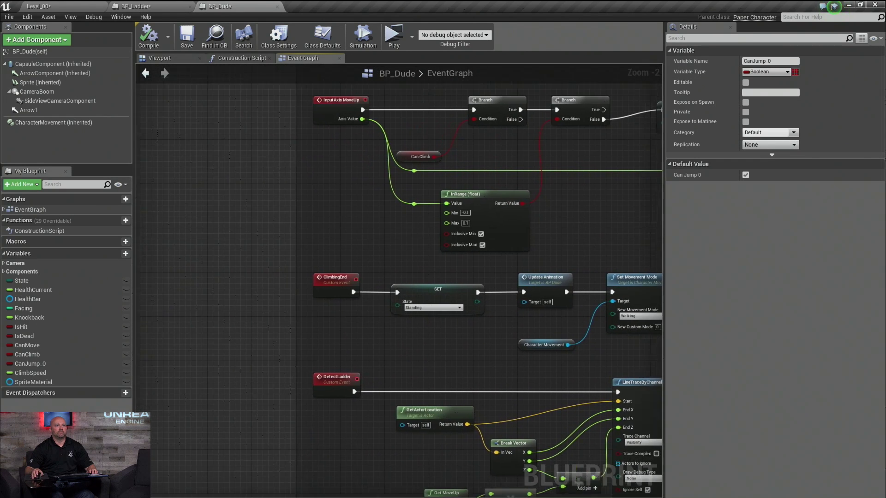
pyautogui.scroll(2, 344, 289)
pyautogui.moveTo(394, 289); pyautogui.dragTo(344, 283, button='right')
pyautogui.moveTo(336, 405); pyautogui.dragTo(270, 385, button='right')
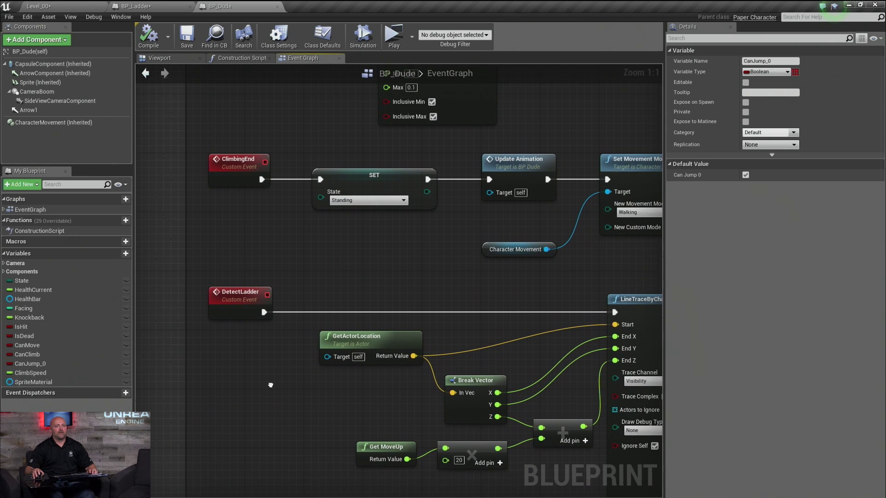
# - Play Level_00 in a new window, walk the character to the ladder, and climb up and down it
pyautogui.click(150, 9)
pyautogui.click(76, 6)
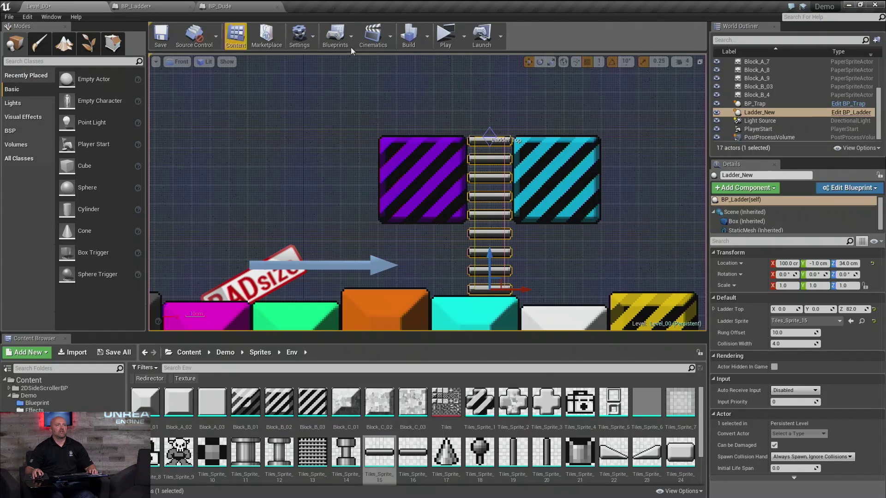
pyautogui.click(442, 44)
pyautogui.press('d')
pyautogui.press('d')
pyautogui.press('w')
pyautogui.press('s')
pyautogui.press('w')
pyautogui.press('s')
# - Climb to the top of the ladder, test standing and moving down there, and end the play session
pyautogui.press('w')
pyautogui.press('w')
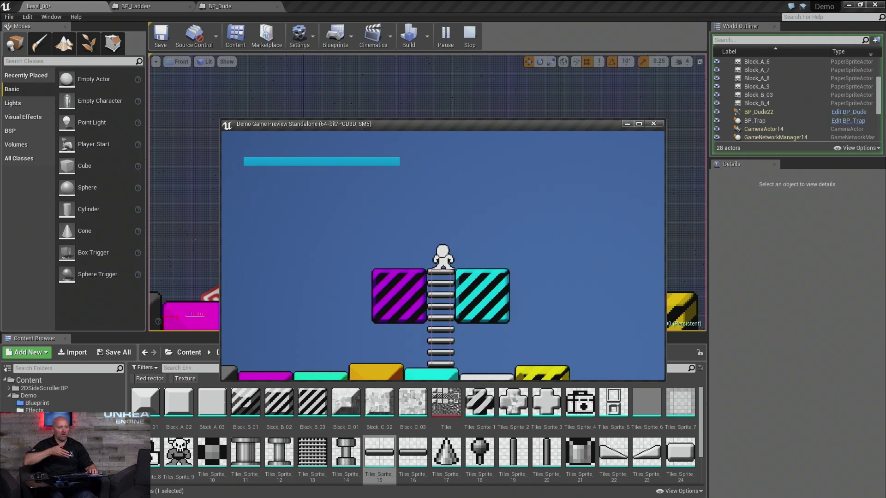
pyautogui.press('s')
pyautogui.press('w')
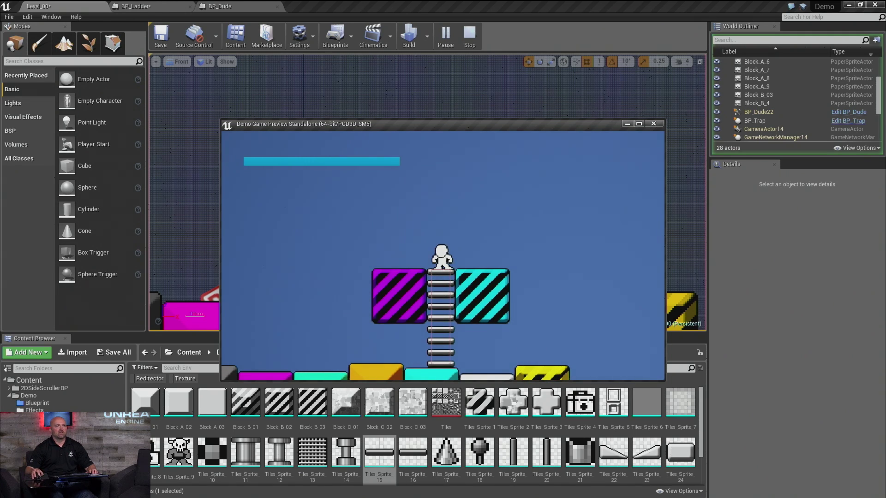
pyautogui.press('Escape')
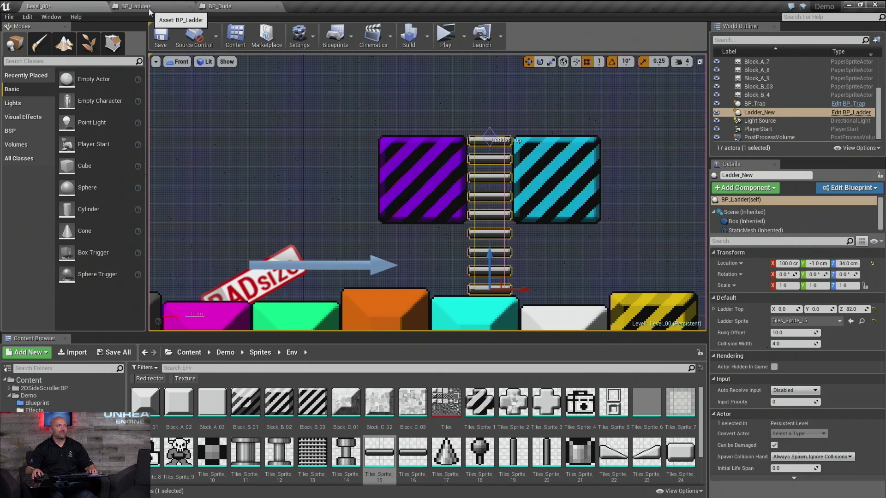
# - Show BP_Ladder in its 3D viewport and inspect the StaticMesh component up close
pyautogui.click(149, 11)
pyautogui.moveTo(295, 190); pyautogui.dragTo(439, 246, button='right')
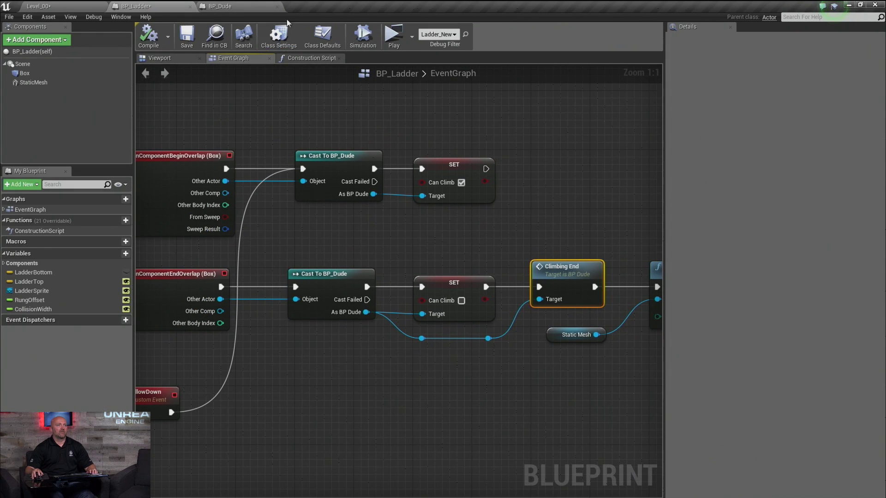
pyautogui.click(165, 57)
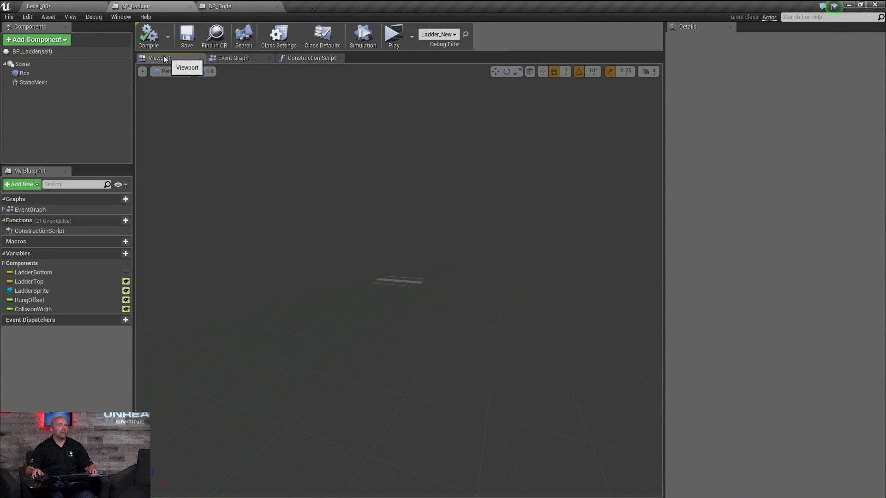
pyautogui.click(31, 84)
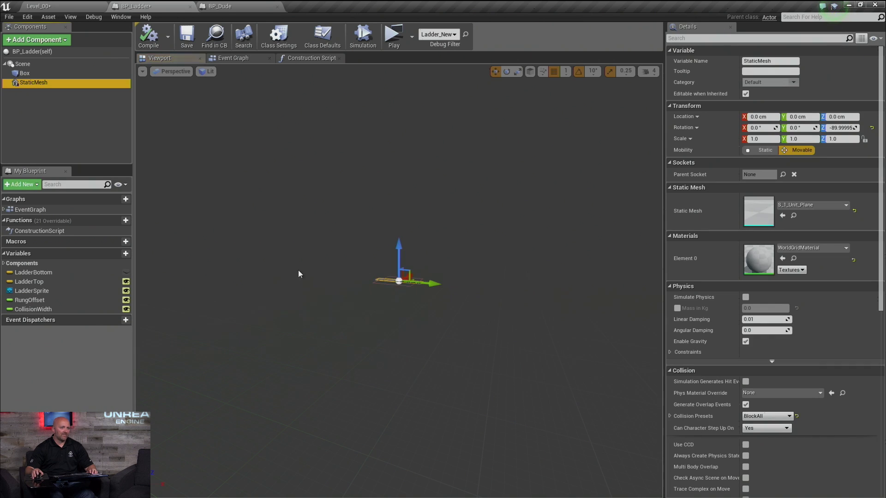
pyautogui.moveTo(417, 271)
pyautogui.mouseDown(button='right')
pyautogui.moveTo(417, 304)
pyautogui.moveTo(414, 267)
pyautogui.moveTo(412, 277)
pyautogui.mouseUp(button='right')
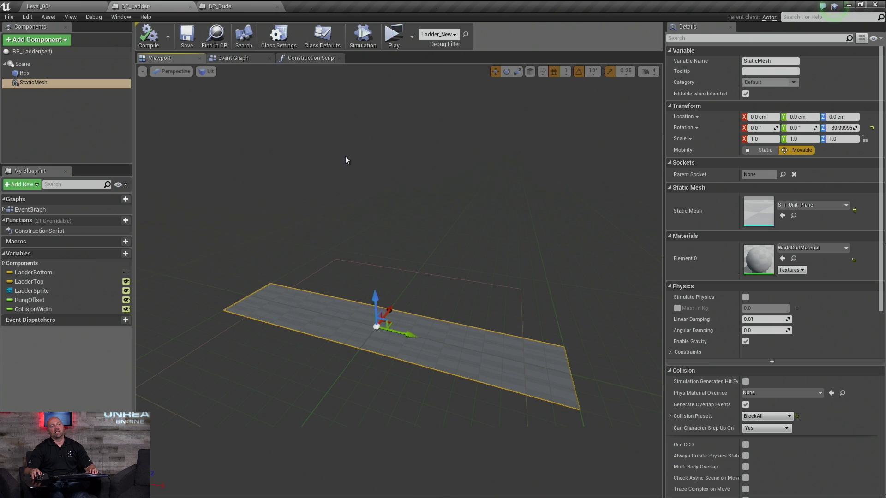
# - Move BP_Ladder's StaticMesh component to a Y location of about 29 cm and view the plane from around it
pyautogui.moveTo(388, 311); pyautogui.dragTo(389, 310)
pyautogui.press('w')
pyautogui.moveTo(388, 311); pyautogui.dragTo(436, 336, button='right')
pyautogui.press('s')
pyautogui.press('w')
pyautogui.press('s')
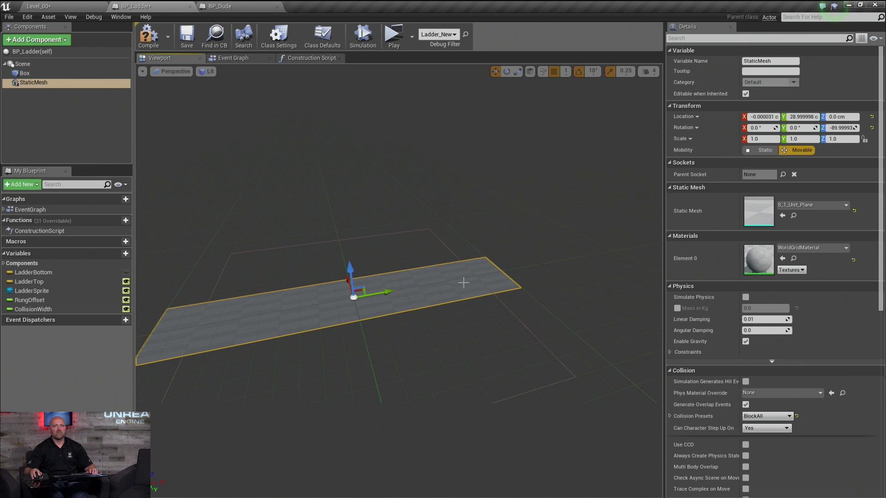
# - Open the S_1_Unit_Plane mesh asset, review its collision settings and the available simplified collision types, and close it
pyautogui.doubleClick(756, 212)
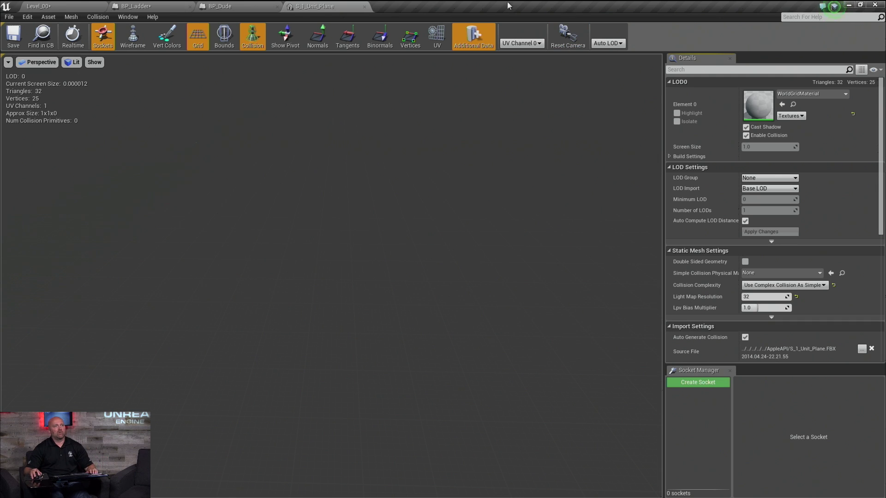
pyautogui.click(98, 17)
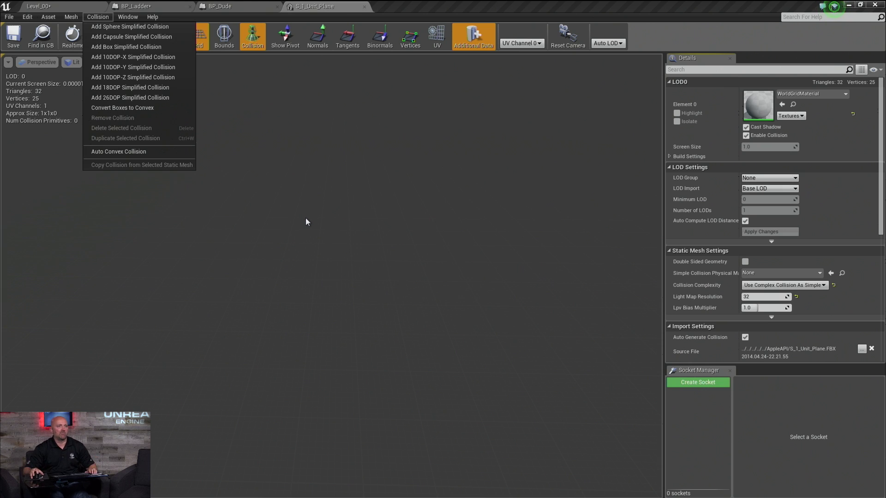
pyautogui.click(430, 10)
pyautogui.click(364, 6)
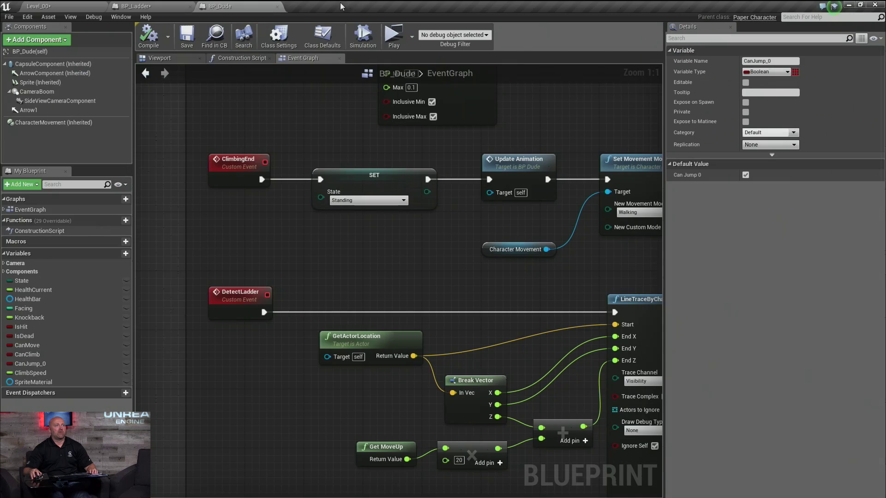
# - Review the DetectLadder event's nodes and set the LineTraceByChannel node's Draw Debug Type to For One Frame
pyautogui.moveTo(523, 286); pyautogui.dragTo(421, 201, button='right')
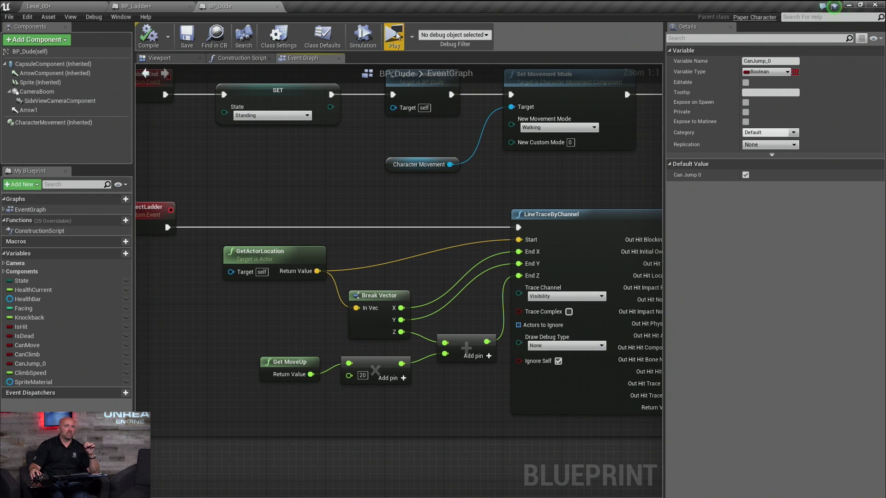
pyautogui.moveTo(398, 239); pyautogui.dragTo(416, 214, button='right')
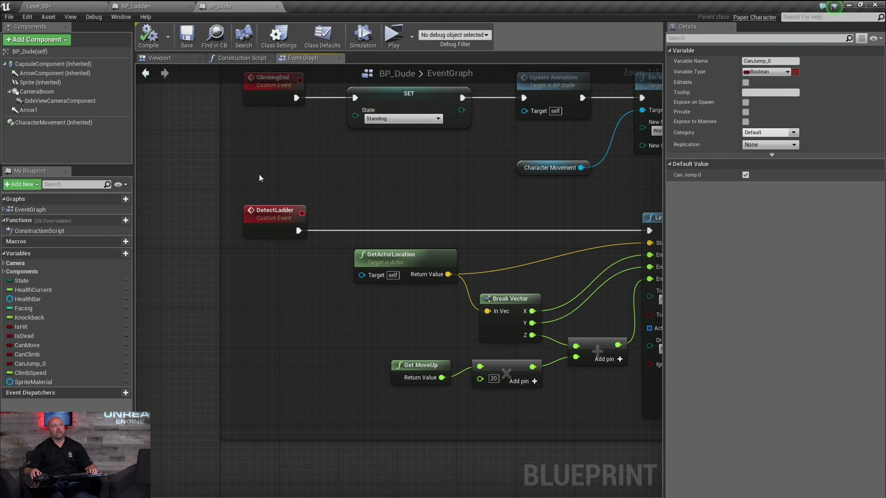
pyautogui.moveTo(283, 264); pyautogui.dragTo(283, 267)
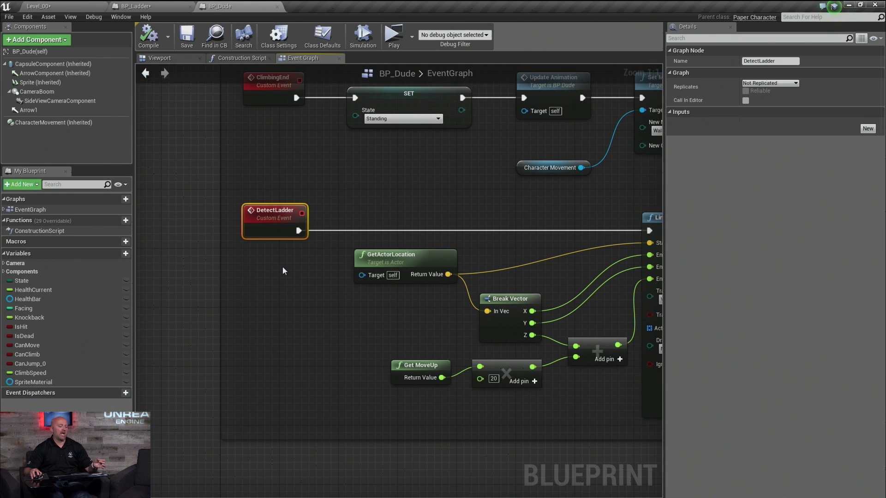
pyautogui.moveTo(361, 309); pyautogui.dragTo(420, 282, button='right')
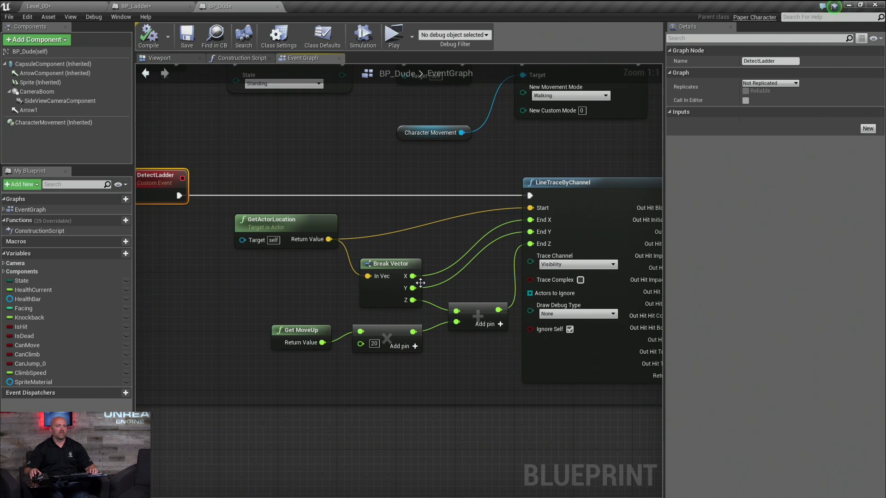
pyautogui.moveTo(555, 164); pyautogui.dragTo(402, 144, button='right')
pyautogui.click(406, 163)
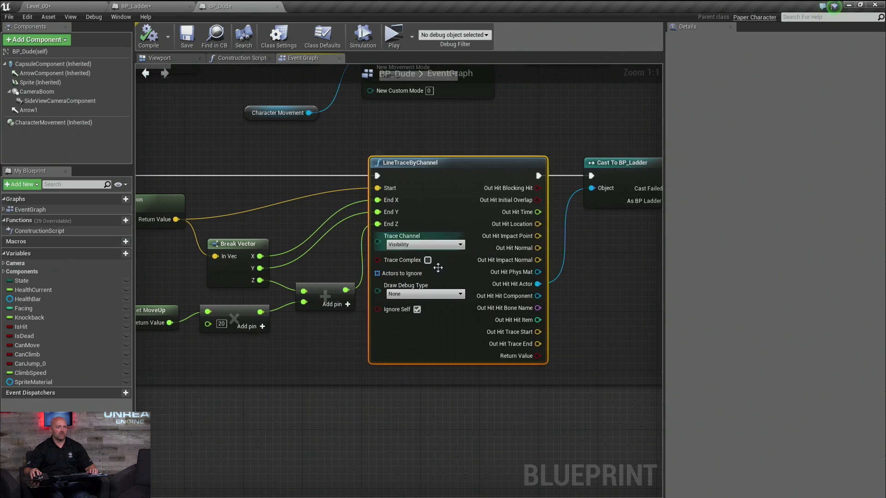
pyautogui.click(434, 296)
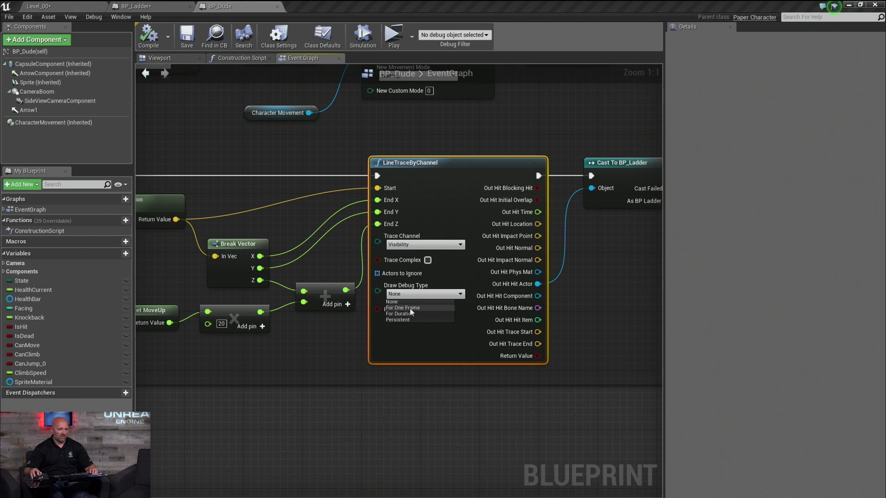
pyautogui.click(403, 308)
pyautogui.moveTo(337, 353); pyautogui.dragTo(373, 363, button='right')
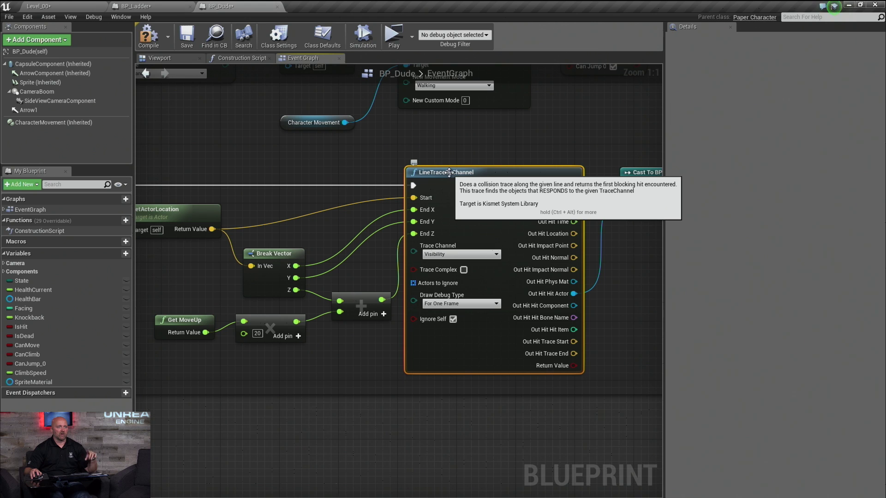
pyautogui.moveTo(622, 303); pyautogui.dragTo(327, 303, button='right')
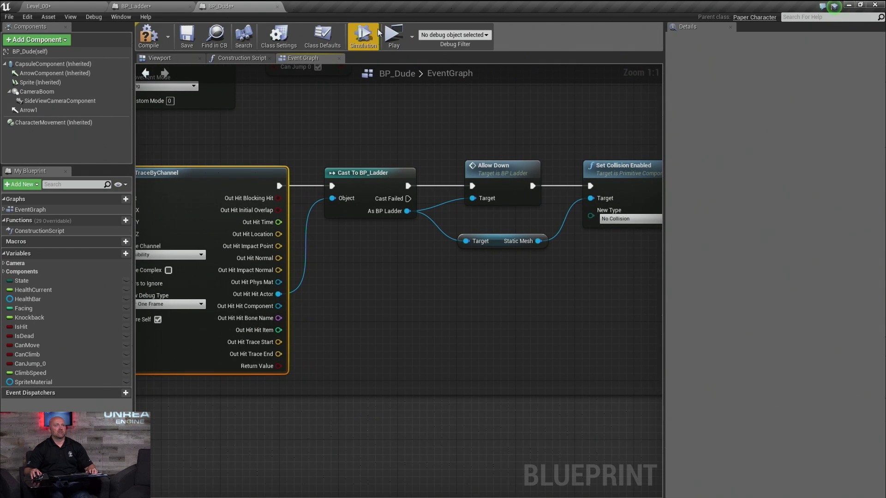
# - Play the level and walk the character back and forth on the ground blocks to check the debug trace, ending near the ladder
pyautogui.click(395, 40)
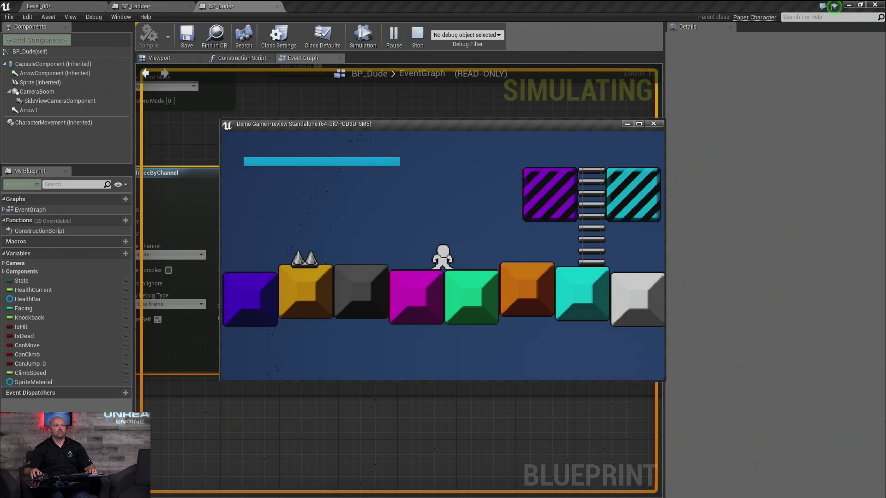
pyautogui.press('Right')
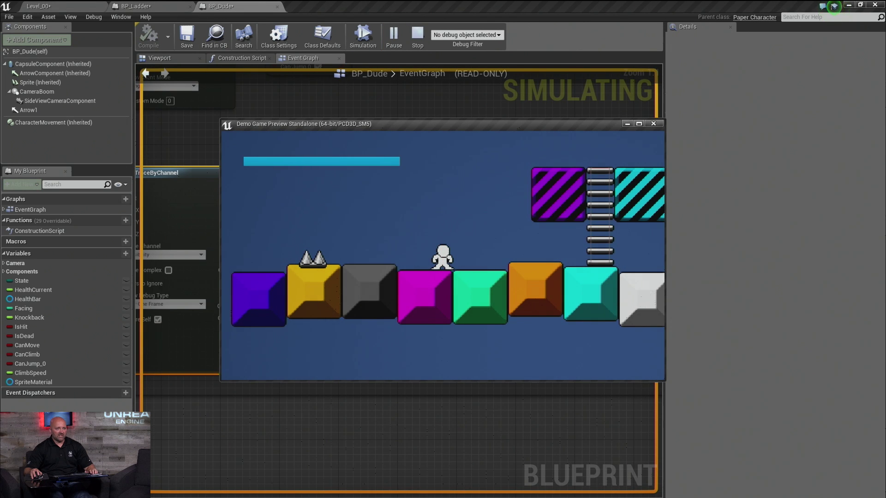
pyautogui.press('d')
pyautogui.press('a')
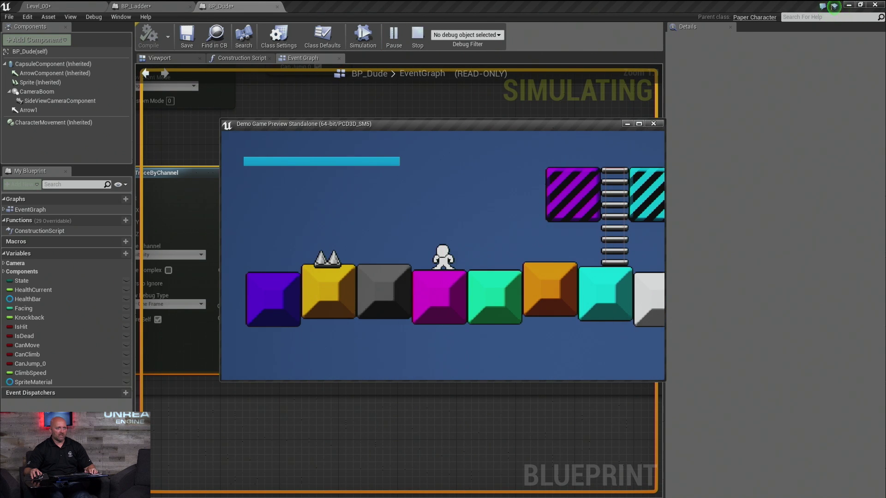
pyautogui.press('d')
pyautogui.press('a')
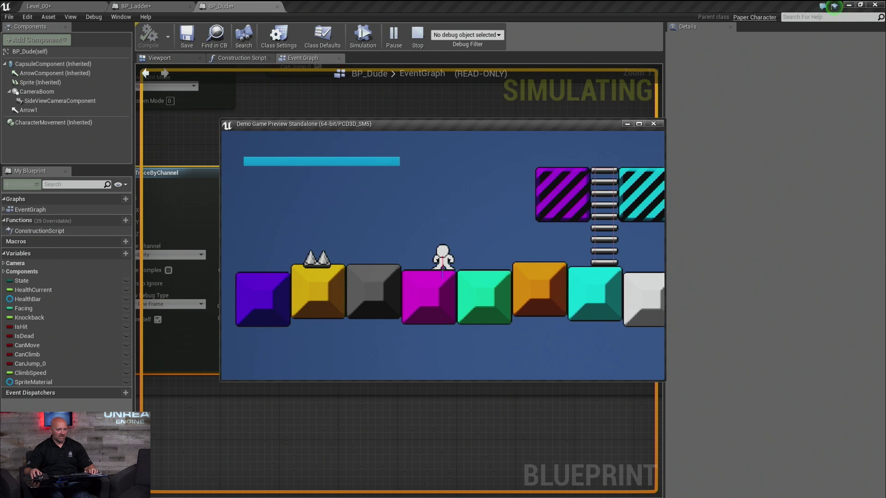
pyautogui.press('a')
pyautogui.press('a')
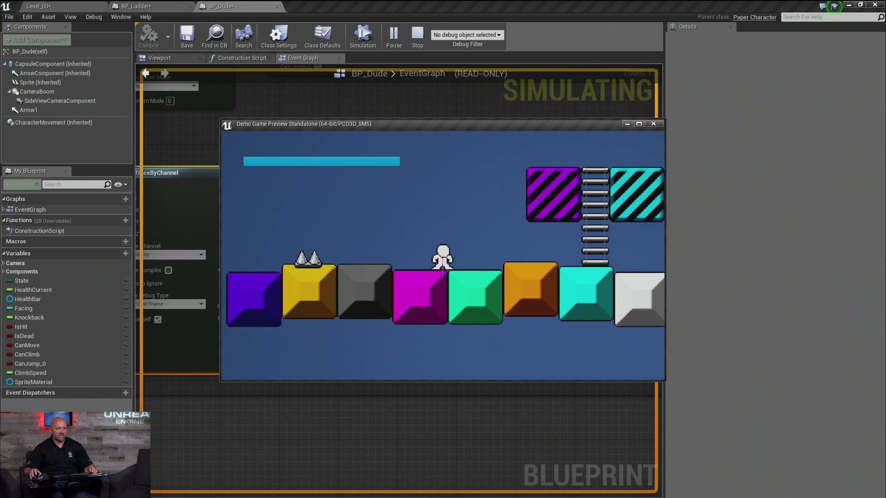
pyautogui.press('d')
pyautogui.press('d')
pyautogui.press('d')
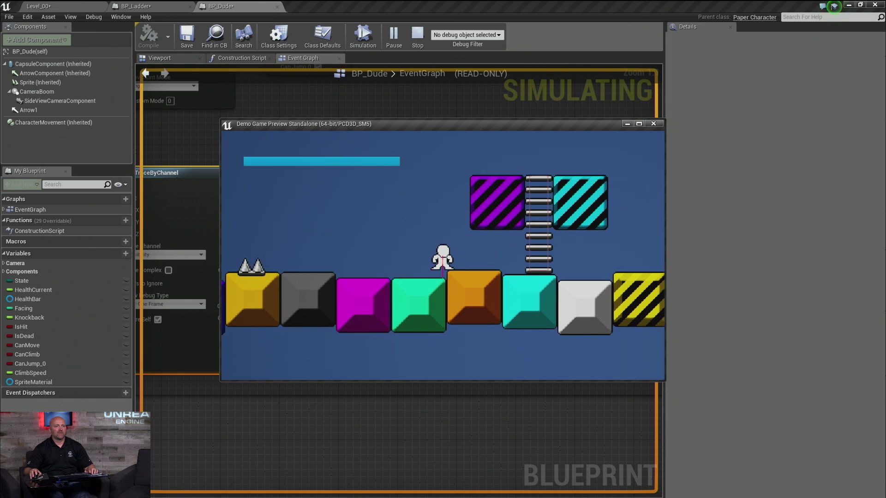
# - Climb up and down the ladder to observe the debug trace in both directions, and end the play session
pyautogui.press('w')
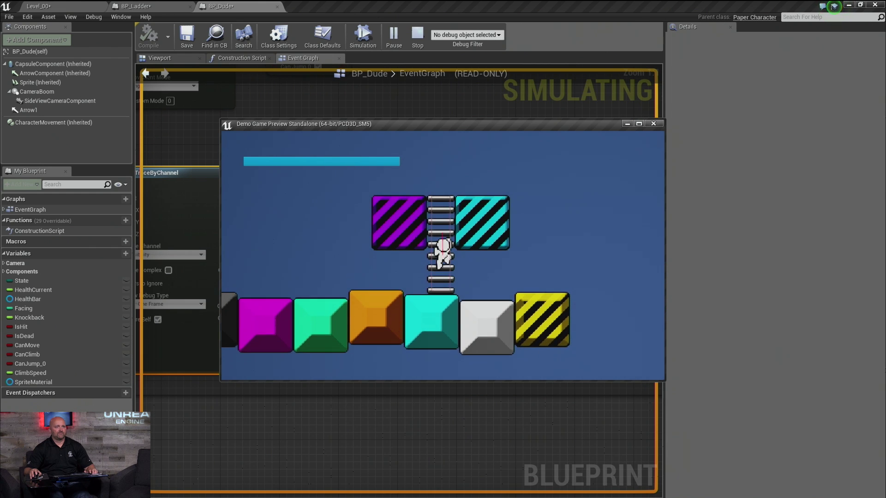
pyautogui.press('w')
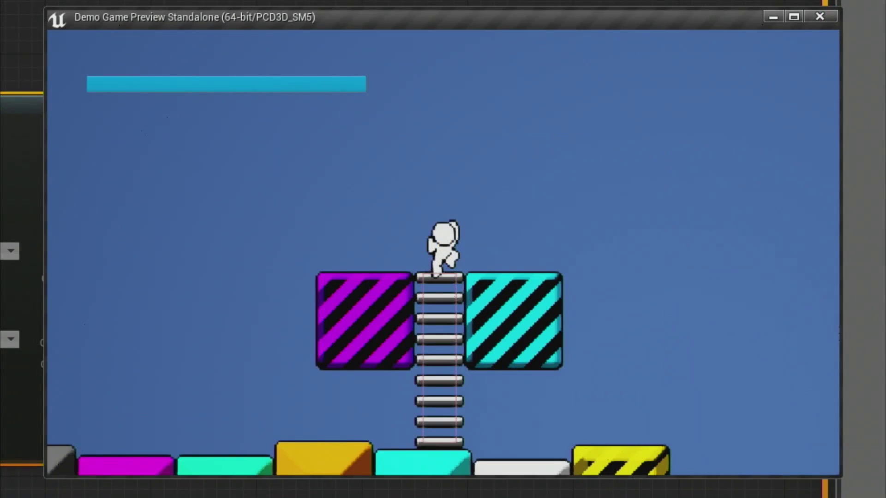
pyautogui.press('s')
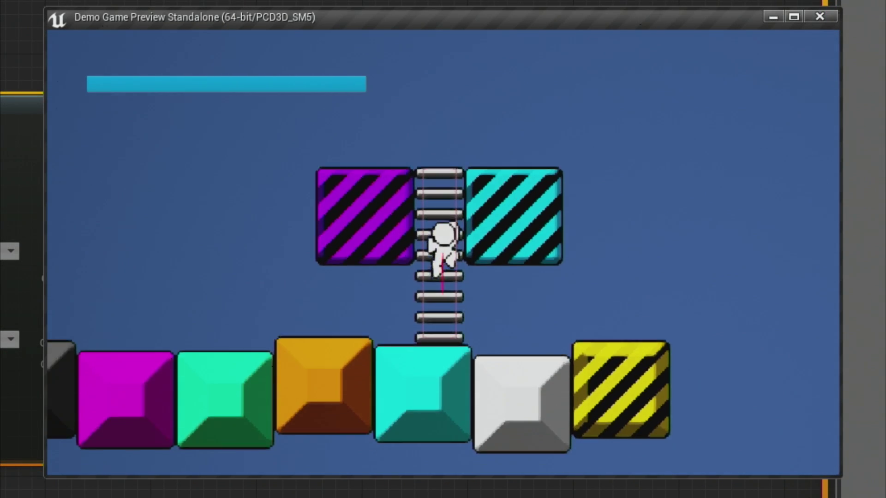
pyautogui.press('w')
pyautogui.press('s')
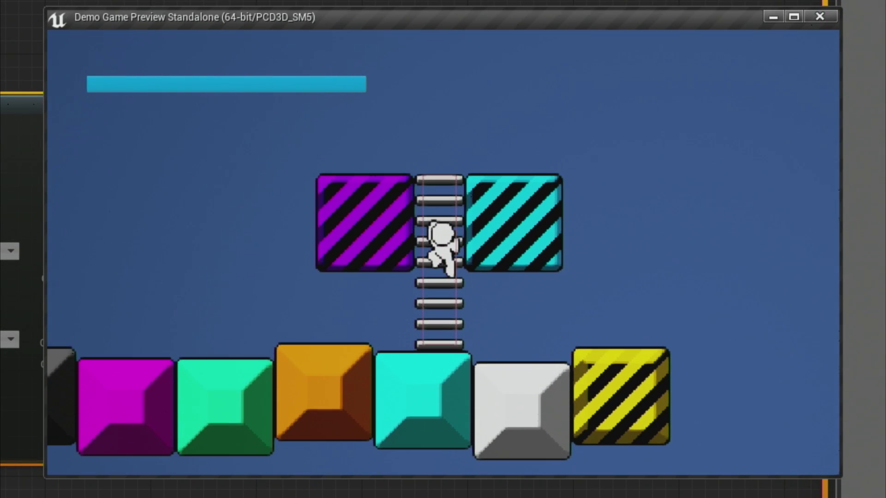
pyautogui.press('Escape')
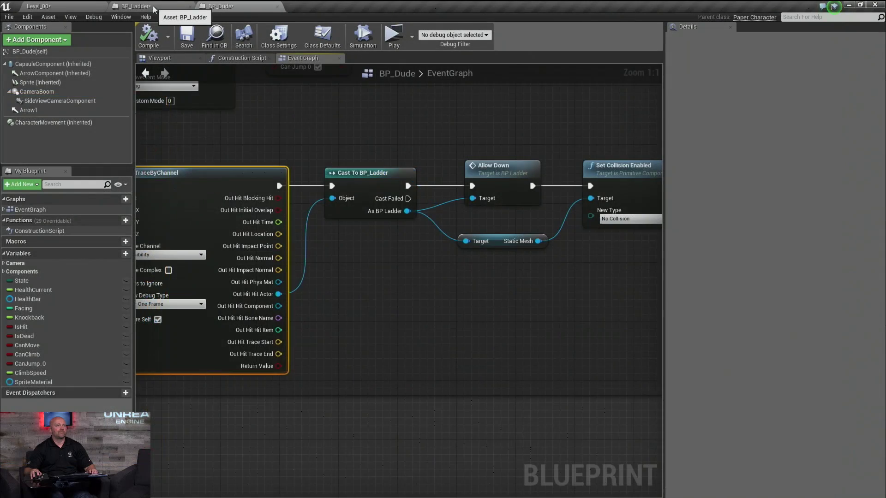
# - Review the nodes following DetectLadder's line trace in BP_Dude: Cast To BP_Ladder, Allow Down, Static Mesh and Set Collision Enabled
pyautogui.click(138, 6)
pyautogui.click(220, 6)
pyautogui.moveTo(163, 172); pyautogui.dragTo(471, 147, button='right')
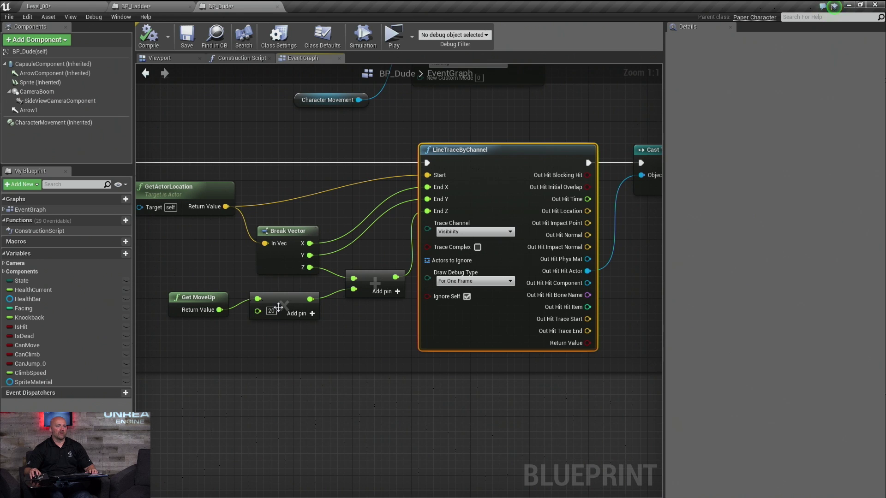
pyautogui.moveTo(387, 341); pyautogui.dragTo(171, 344, button='right')
pyautogui.moveTo(530, 300); pyautogui.dragTo(362, 322, button='right')
pyautogui.click(322, 204)
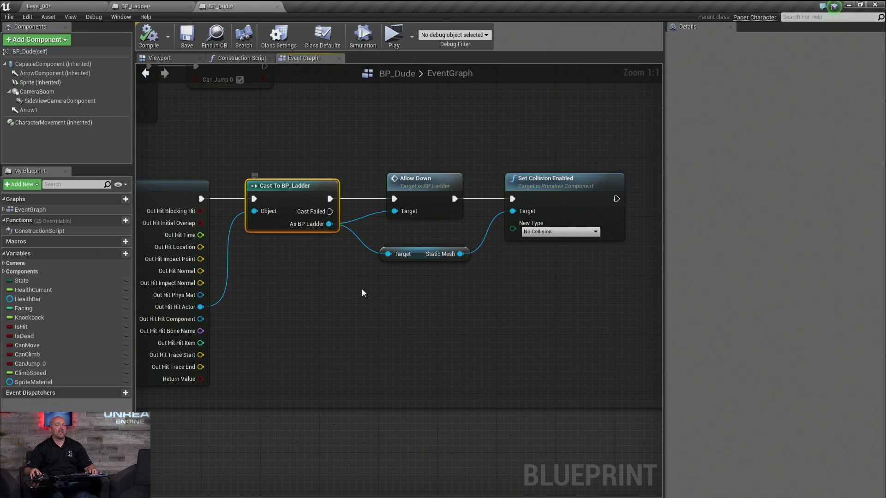
pyautogui.moveTo(372, 292); pyautogui.dragTo(310, 298, button='right')
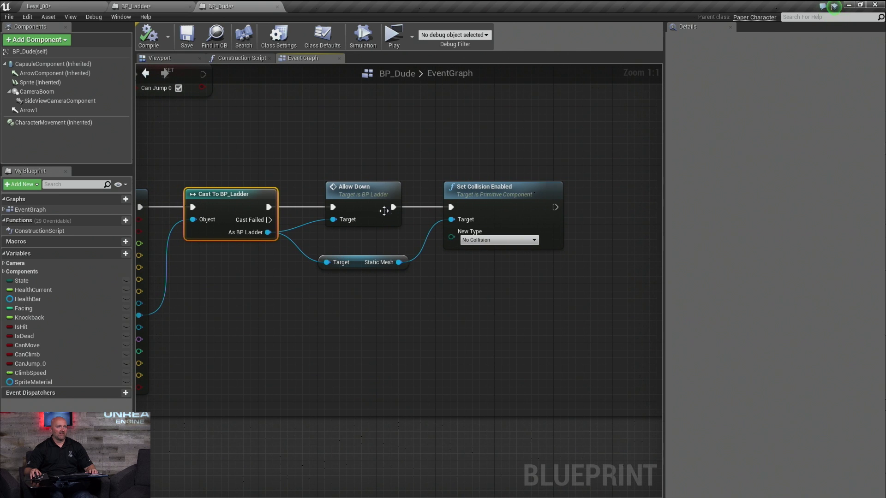
pyautogui.click(361, 192)
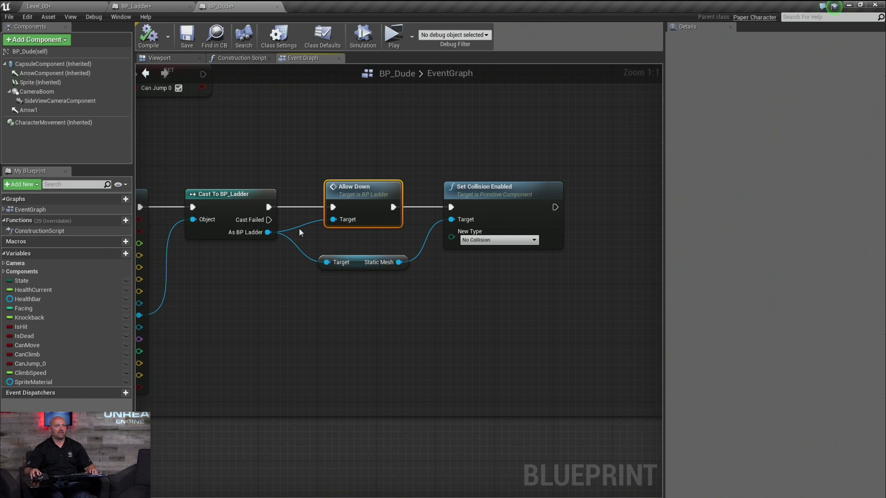
pyautogui.click(352, 262)
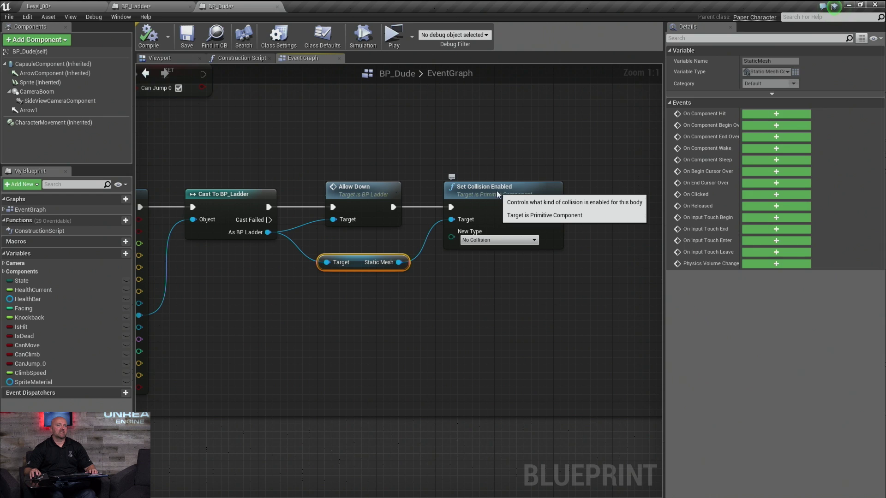
pyautogui.click(496, 203)
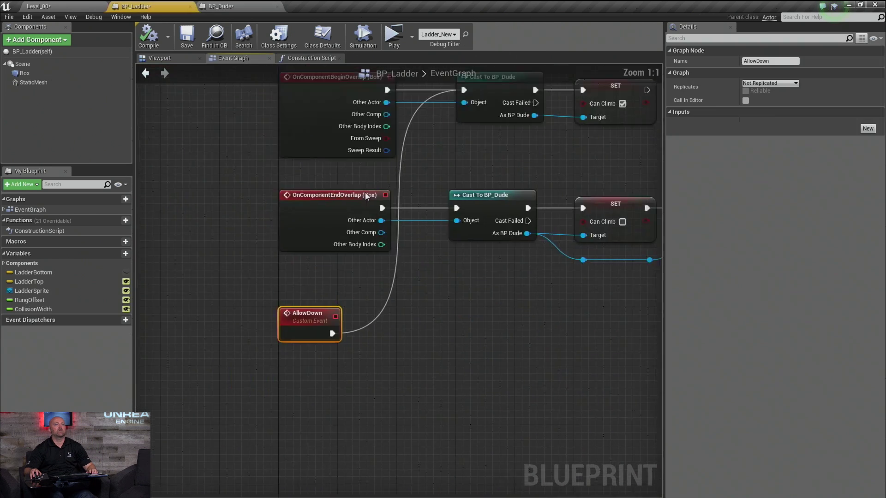
# - Open the AllowDown event in BP_Ladder and inspect the Cast To BP_Dude and Set Can Climb nodes it runs
pyautogui.doubleClick(362, 194)
pyautogui.moveTo(436, 273); pyautogui.dragTo(374, 394, button='right')
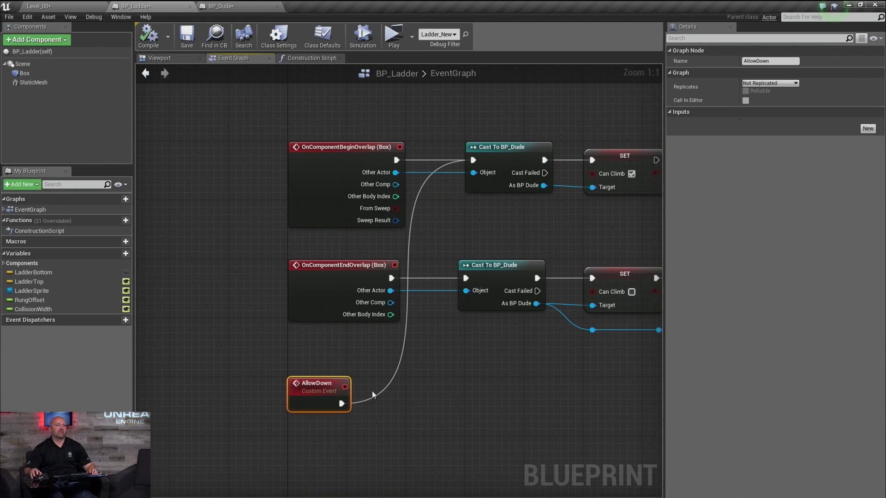
pyautogui.moveTo(474, 149); pyautogui.dragTo(356, 171, button='right')
pyautogui.click(355, 171)
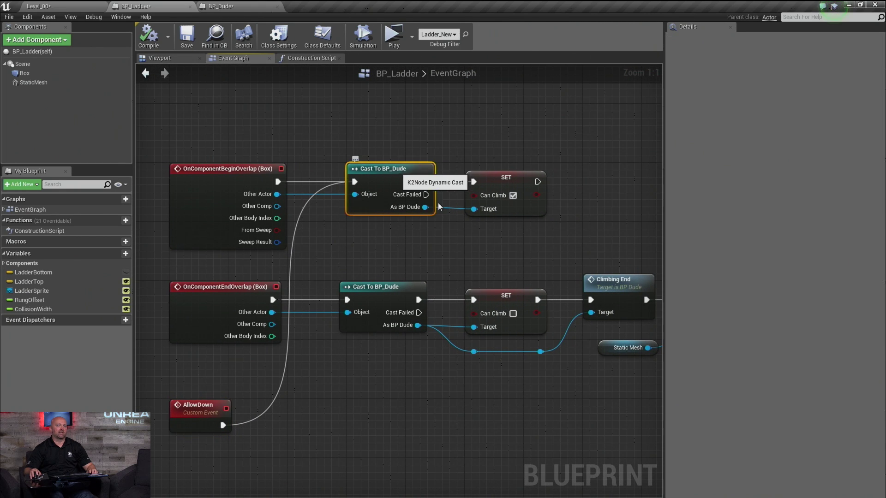
pyautogui.click(510, 183)
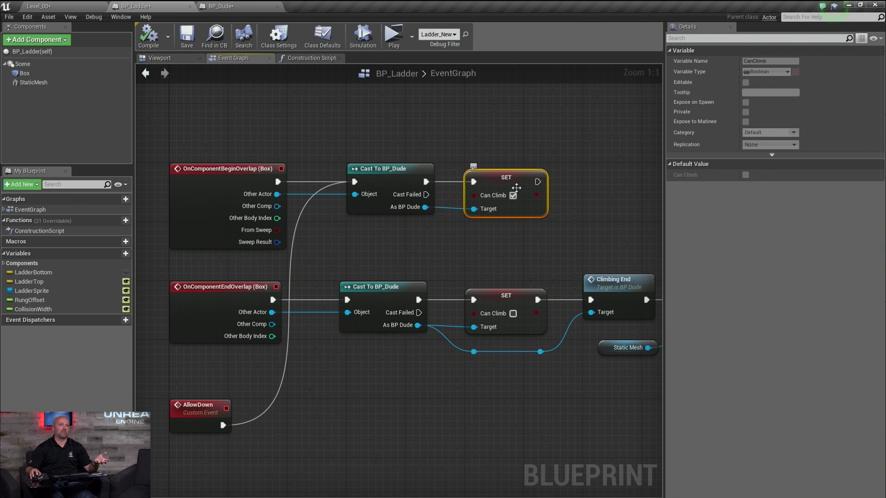
pyautogui.click(514, 196)
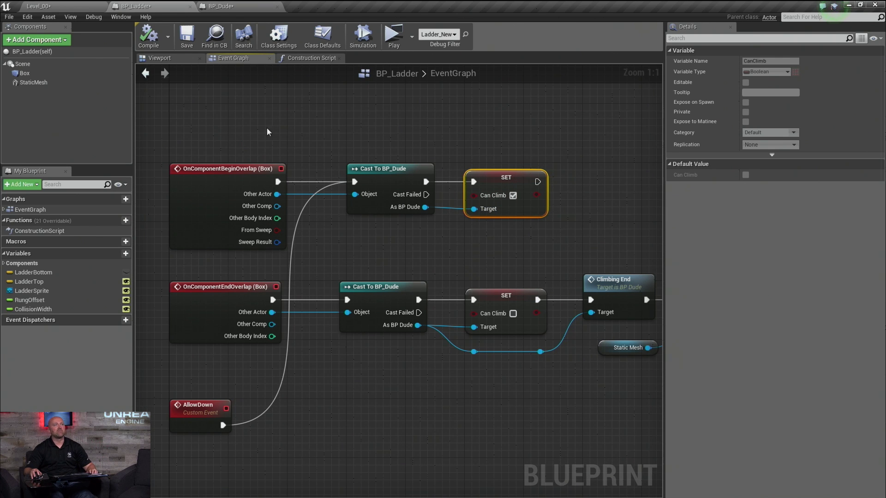
# - Play the level, climb to the ladder's top, move down and up it while watching AllowDown's execution, and end the session
pyautogui.click(393, 36)
pyautogui.press('Right')
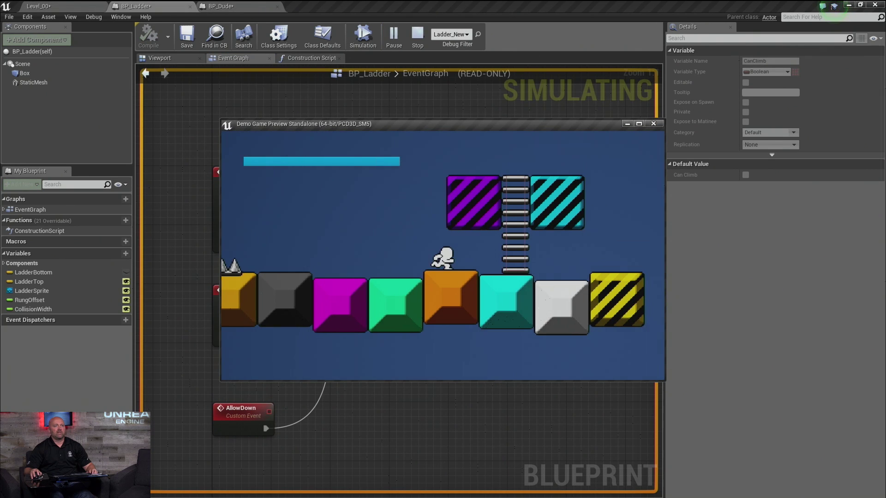
pyautogui.press('Right')
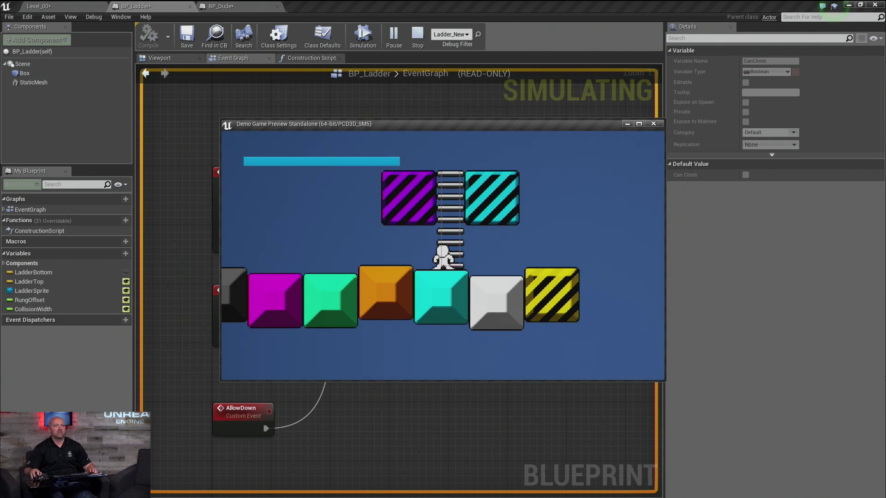
pyautogui.press('Up')
pyautogui.press('Up')
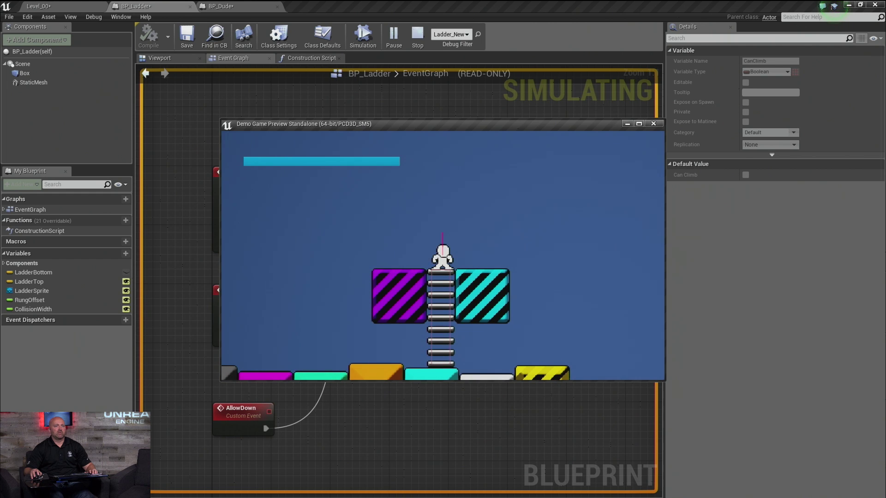
pyautogui.press('Down')
pyautogui.press('Up')
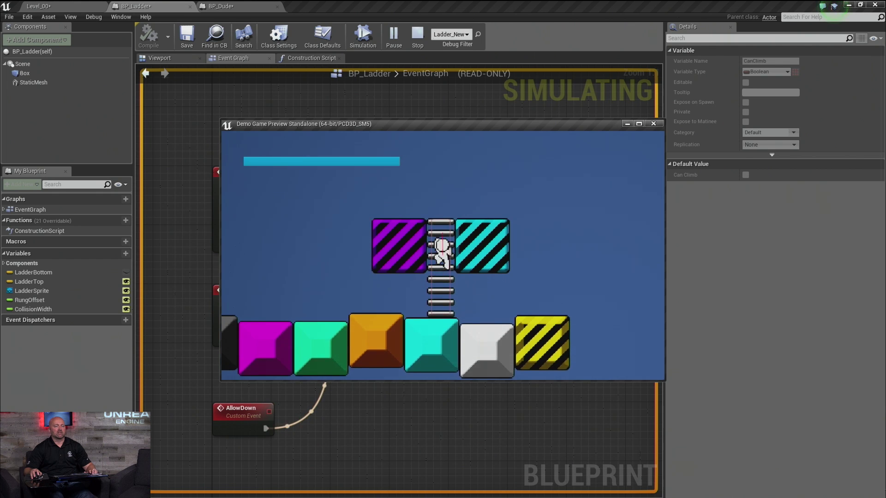
pyautogui.press('Down')
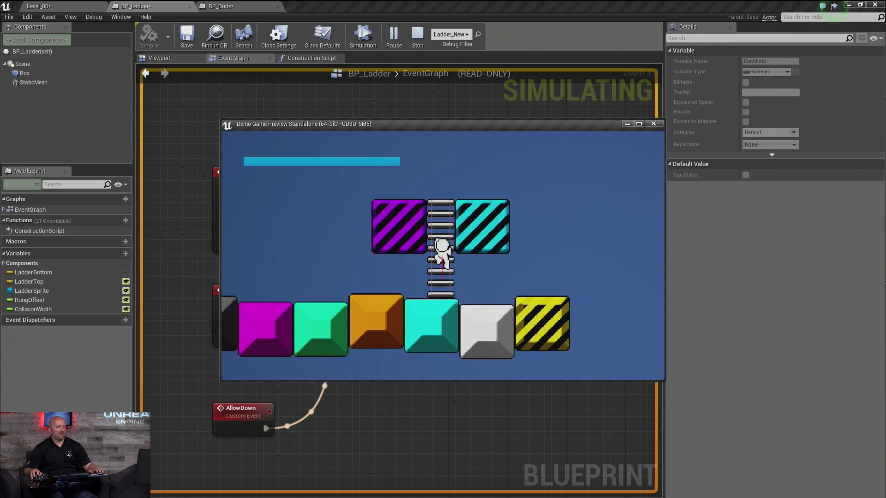
pyautogui.press('Escape')
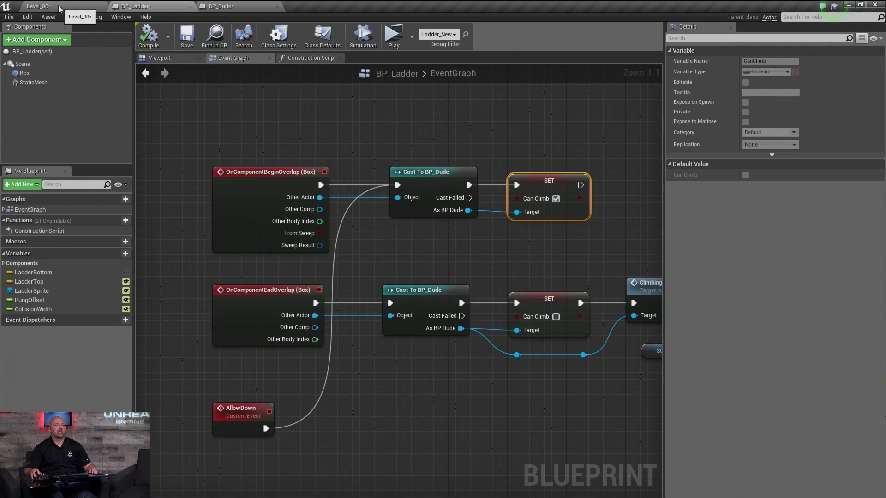
# - Place a BP_Ladder actor on top of the yellow striped block in Level_00, at about X 192, Z 33 cm
pyautogui.click(59, 7)
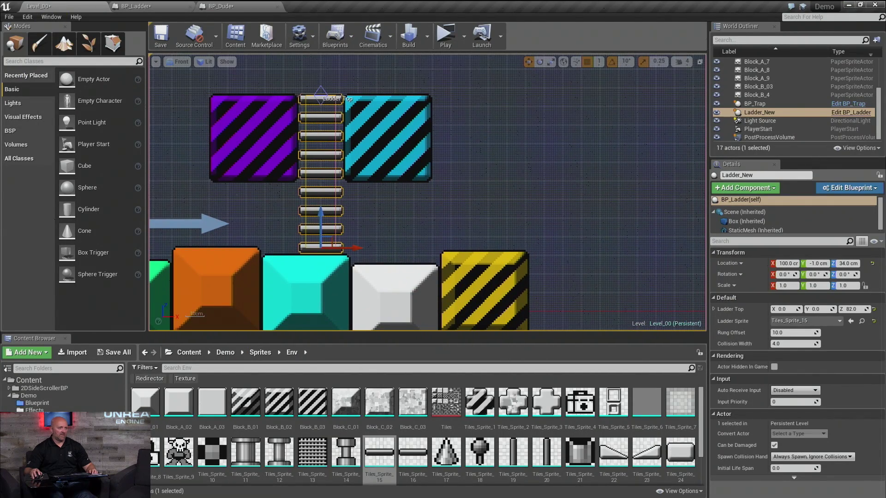
pyautogui.click(37, 403)
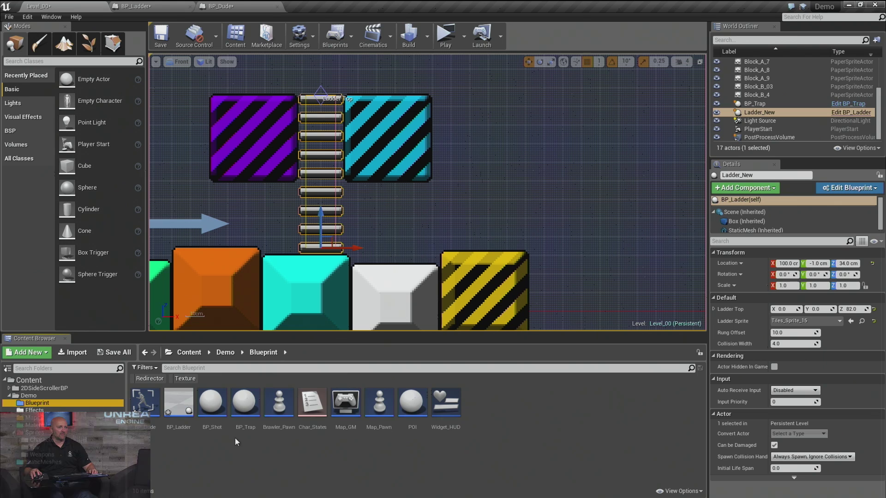
pyautogui.moveTo(178, 401); pyautogui.dragTo(491, 219)
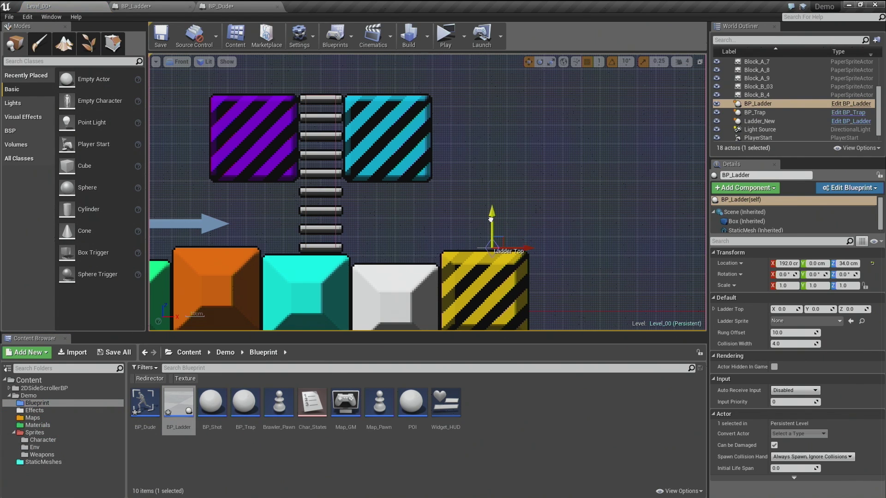
pyautogui.scroll(4, 486, 233)
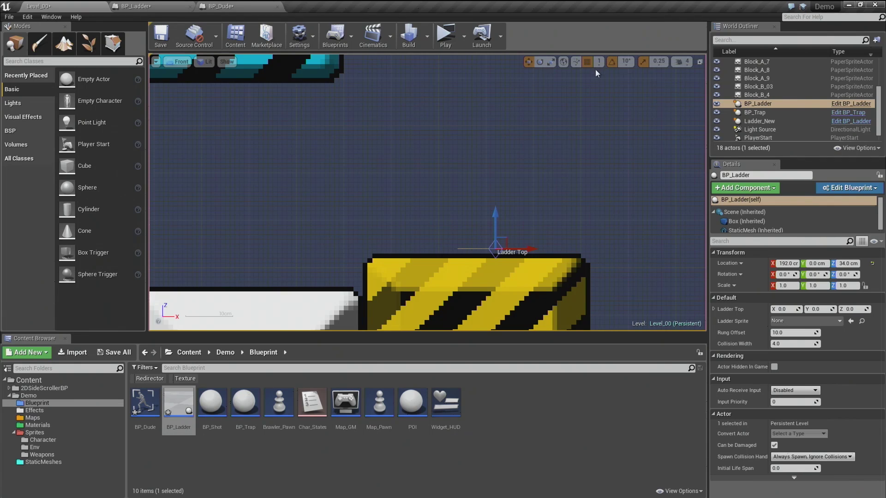
pyautogui.scroll(2, 489, 226)
pyautogui.moveTo(495, 229); pyautogui.dragTo(495, 232)
pyautogui.scroll(-2, 489, 242)
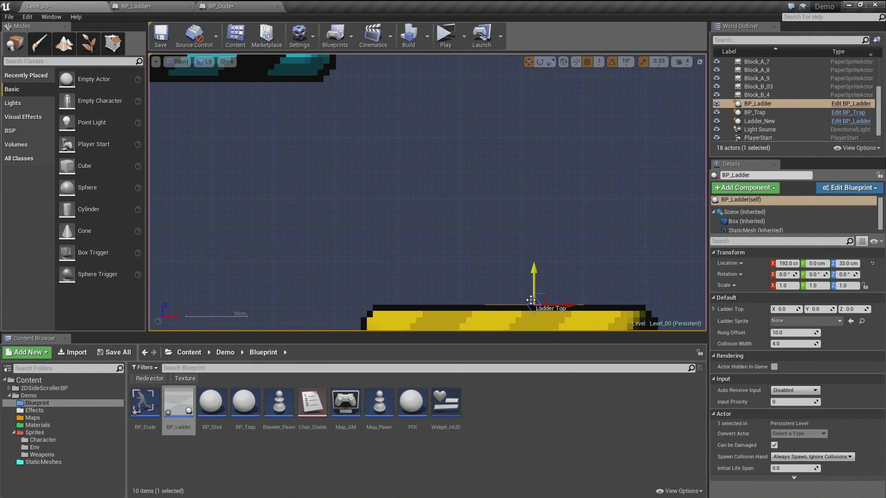
# - Raise the new spriteless ladder's Ladder Top point to a Z of 36
pyautogui.moveTo(532, 289); pyautogui.dragTo(532, 128)
pyautogui.scroll(-3, 409, 193)
pyautogui.moveTo(497, 131); pyautogui.dragTo(493, 202, button='right')
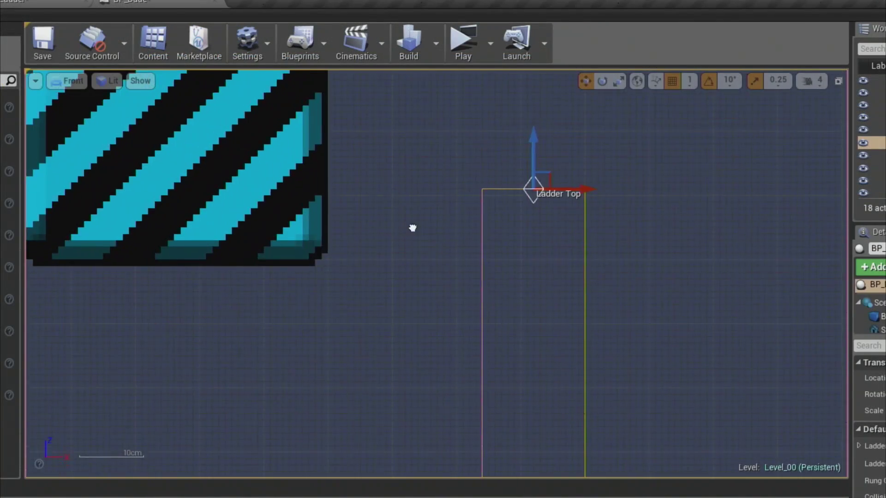
pyautogui.moveTo(411, 161); pyautogui.dragTo(429, 224, button='right')
pyautogui.scroll(-2, 441, 326)
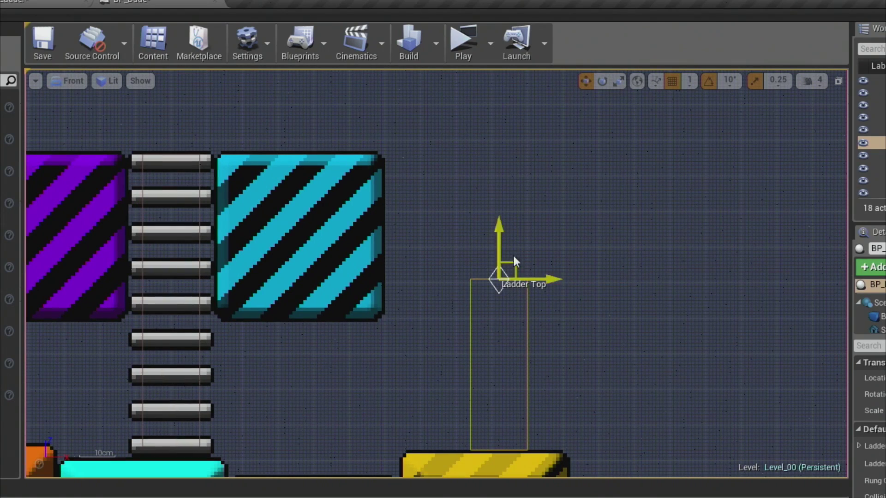
pyautogui.moveTo(501, 248); pyautogui.dragTo(499, 227)
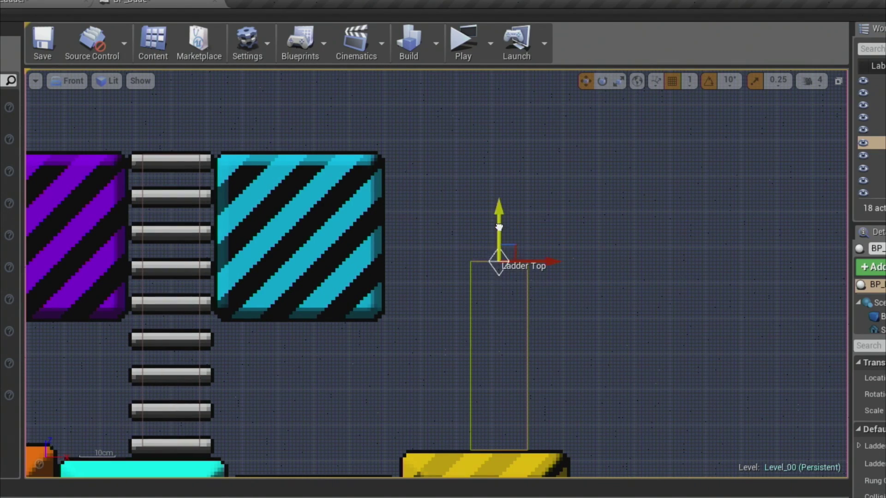
# - Play the level, climb the first ladder and cross over the cyan striped block onto the spriteless ladder
pyautogui.click(463, 44)
pyautogui.press('d')
pyautogui.press('space')
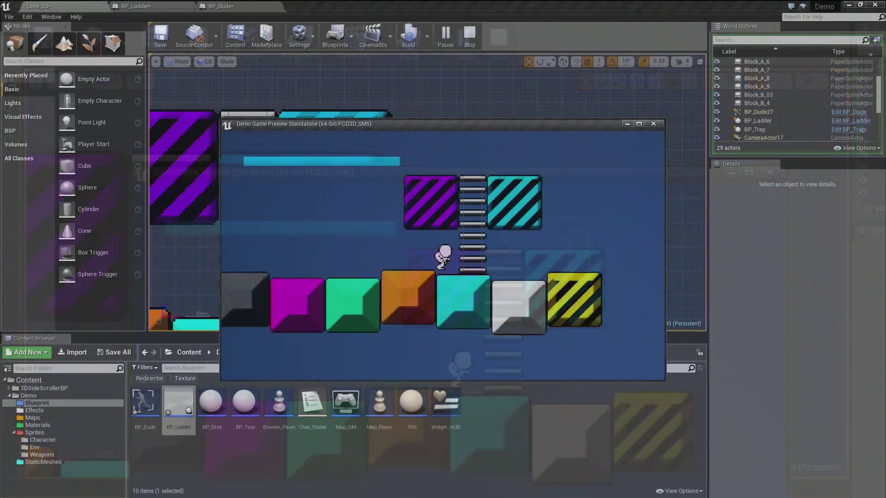
pyautogui.press('w')
pyautogui.press('d')
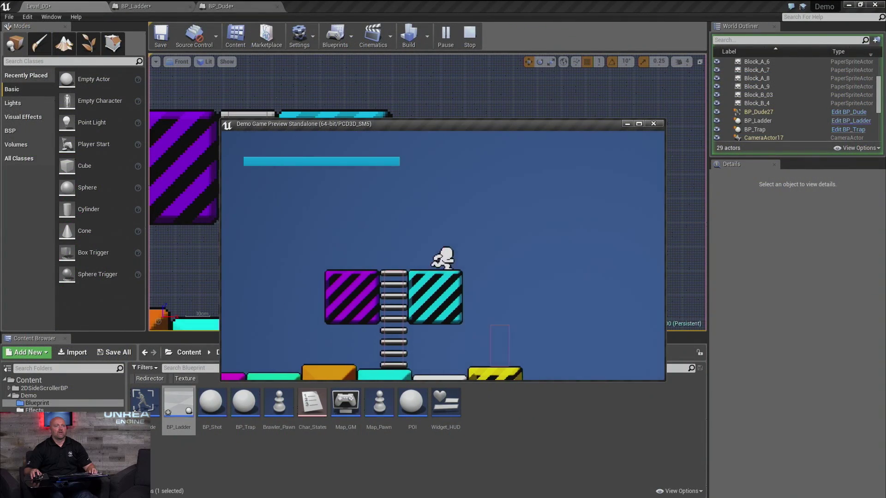
pyautogui.press('a')
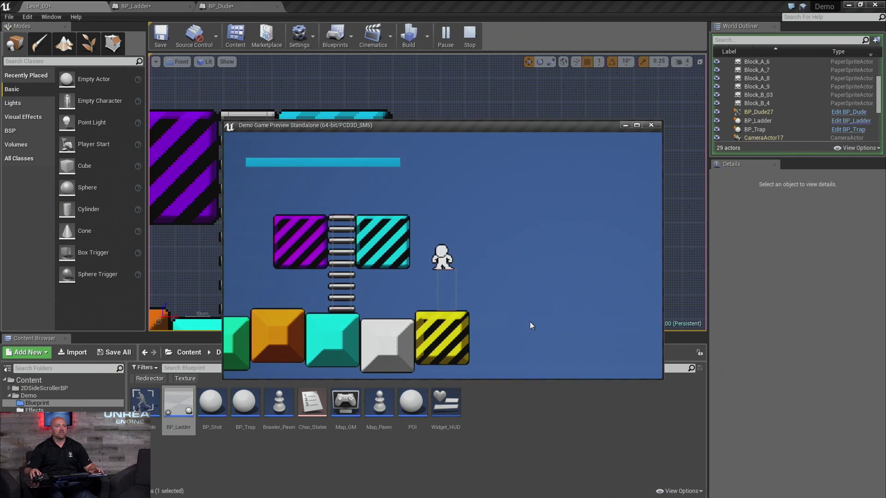
# - End the play session and delete the spriteless ladder from the level
pyautogui.press('Escape')
pyautogui.click(467, 227)
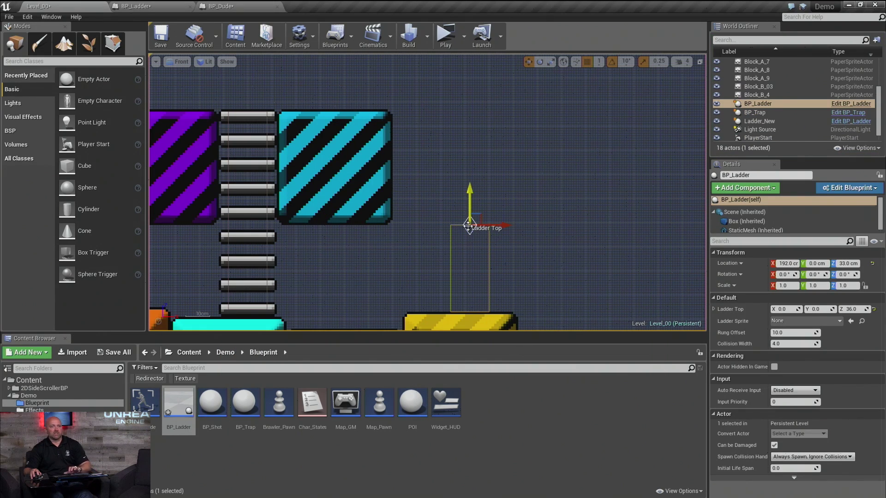
pyautogui.press('Delete')
# - Duplicate Ladder_New onto the yellow striped block at X 190 cm and lower the copy's Ladder Top to Z 46
pyautogui.click(244, 242)
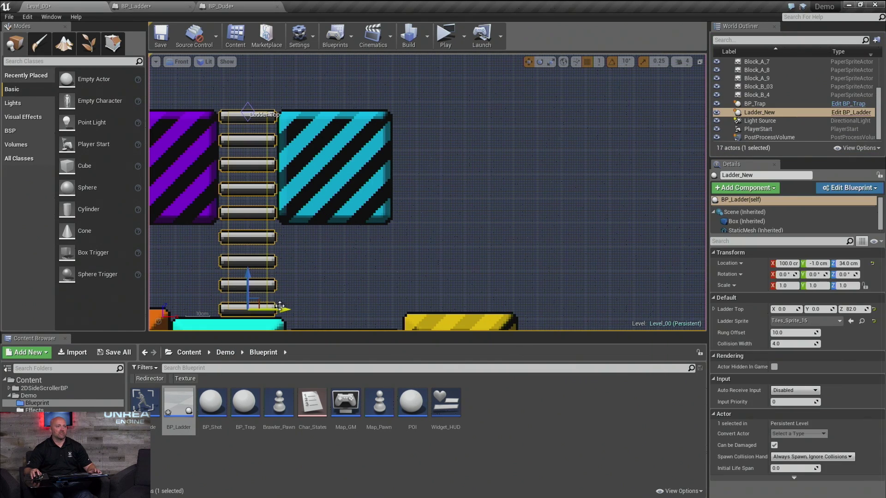
pyautogui.keyDown('alt'); pyautogui.moveTo(278, 309); pyautogui.dragTo(495, 309); pyautogui.keyUp('alt')
pyautogui.click(469, 105)
pyautogui.moveTo(465, 87); pyautogui.dragTo(465, 175)
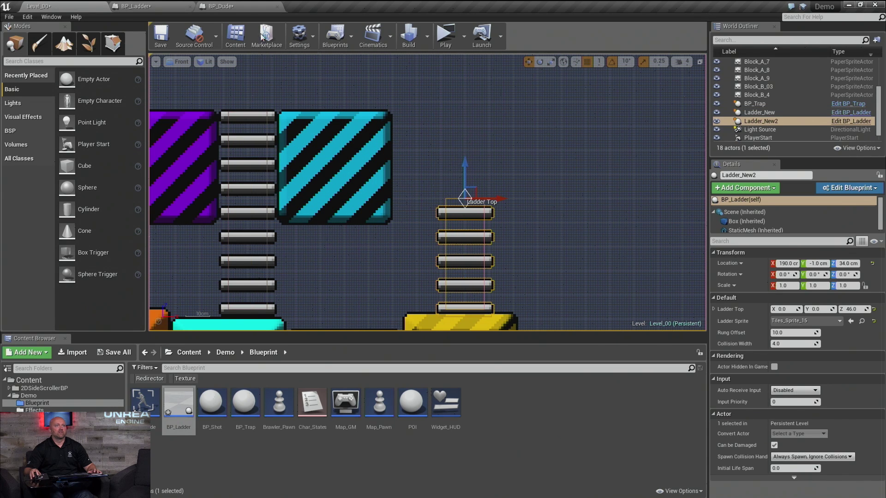
# - Play the level, climb the first ladder and cross over to the shorter ladder copy
pyautogui.click(446, 44)
pyautogui.press('d')
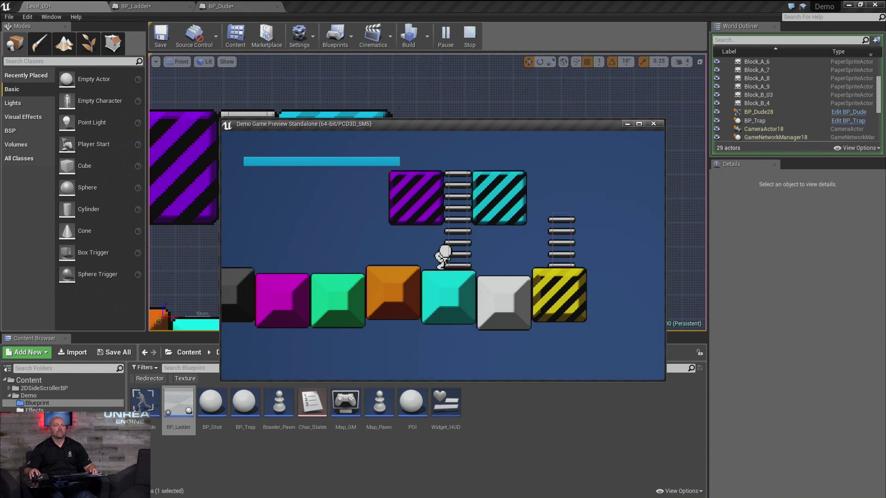
pyautogui.press('w')
pyautogui.press('d')
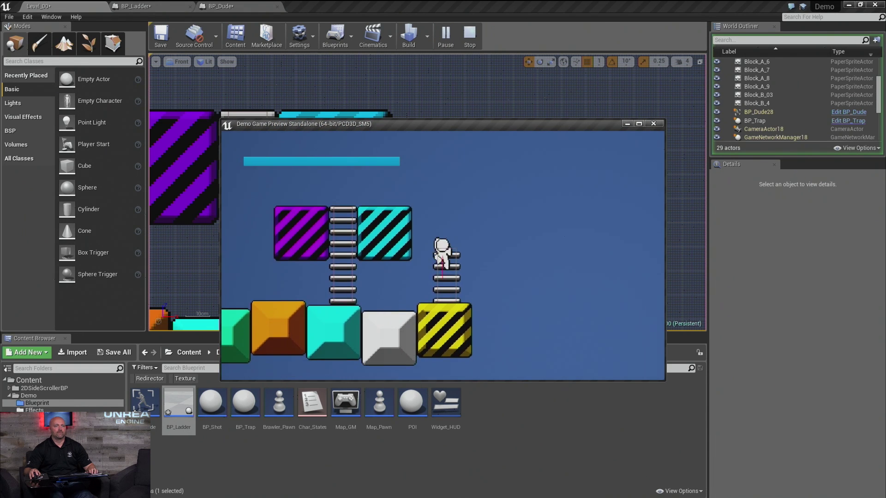
# - Run the character back and forth along the lower blocks between the two ladders to observe its movement
pyautogui.press('d')
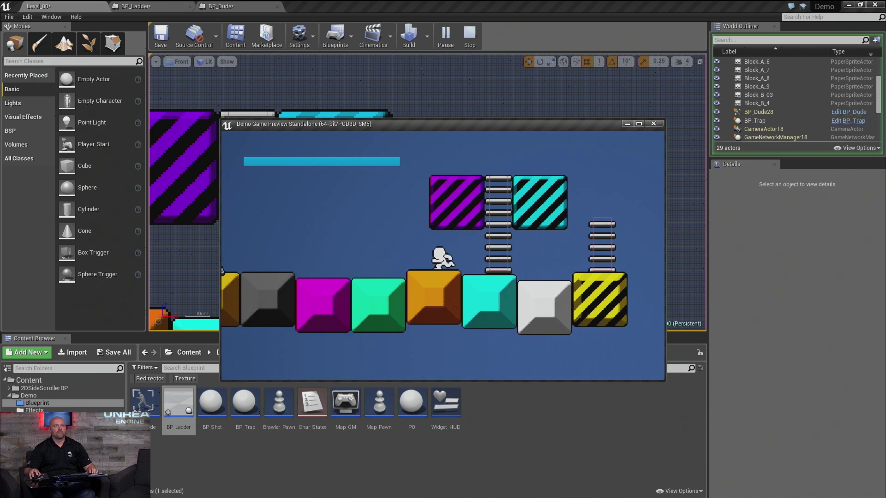
pyautogui.press('d')
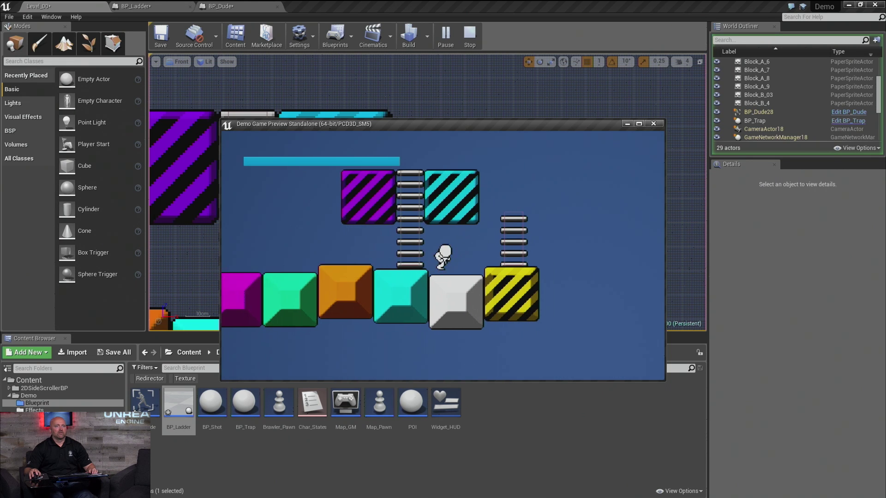
pyautogui.press('a')
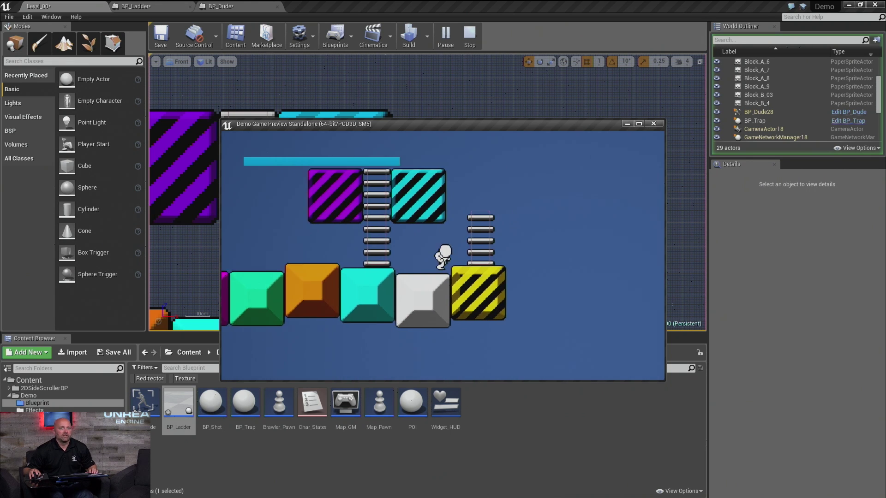
pyautogui.press('a')
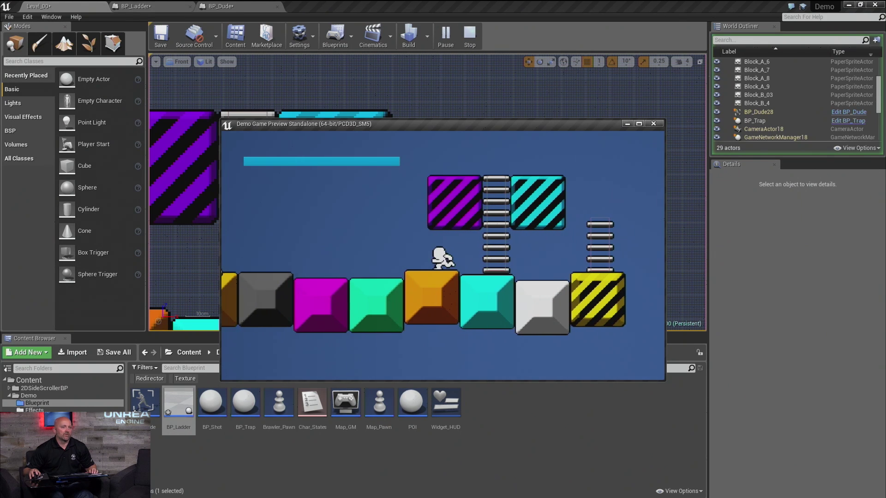
pyautogui.press('d')
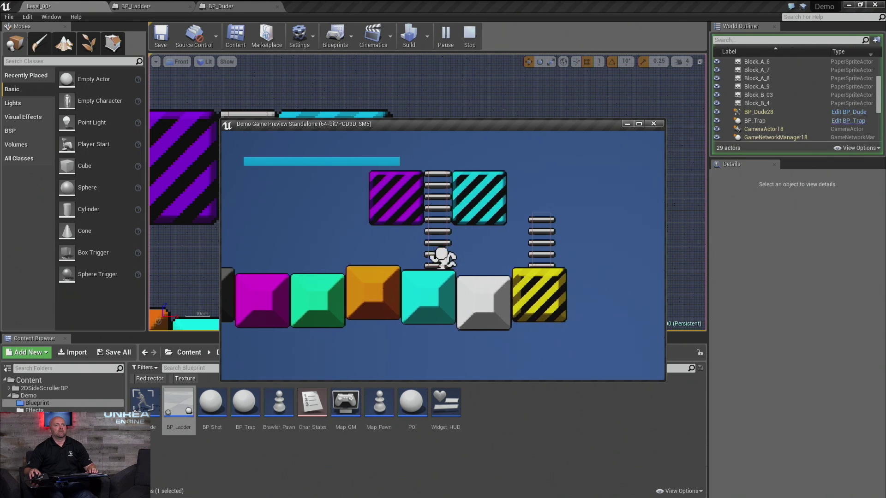
pyautogui.press('a')
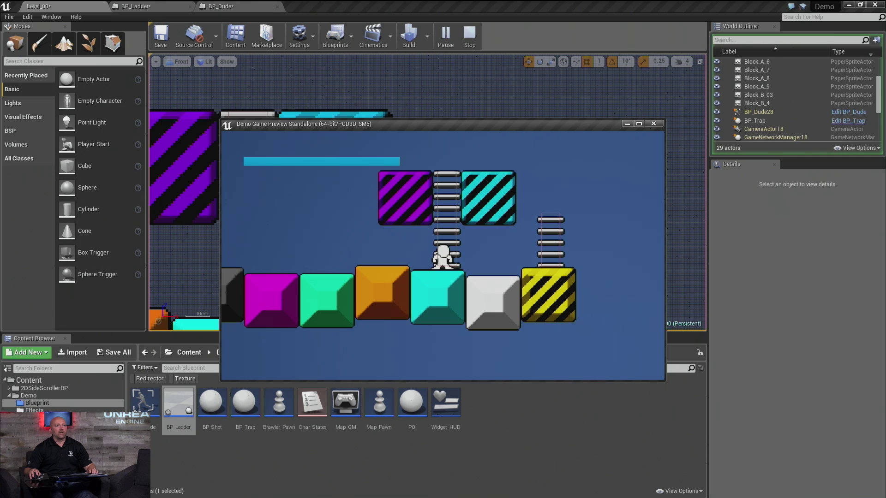
pyautogui.press('a')
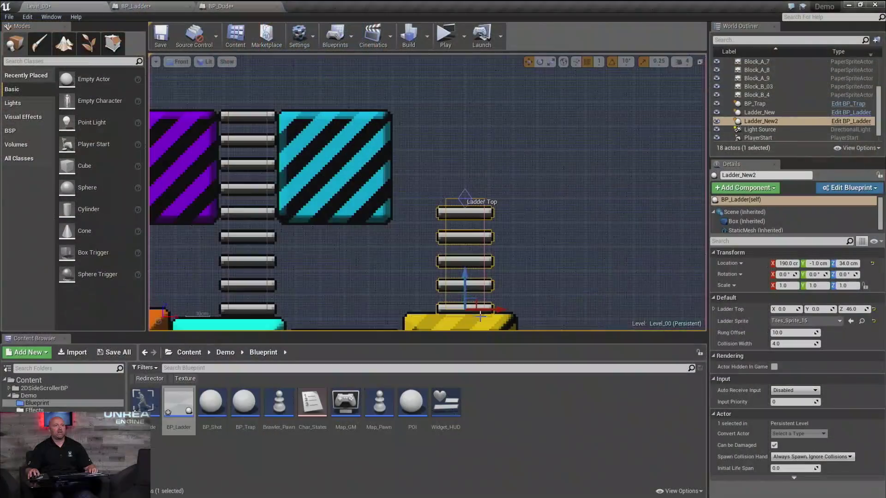
# - Open the BP_Dude blueprint and show the details of its inherited Sprite component
pyautogui.moveTo(401, 274); pyautogui.dragTo(682, 212, button='right')
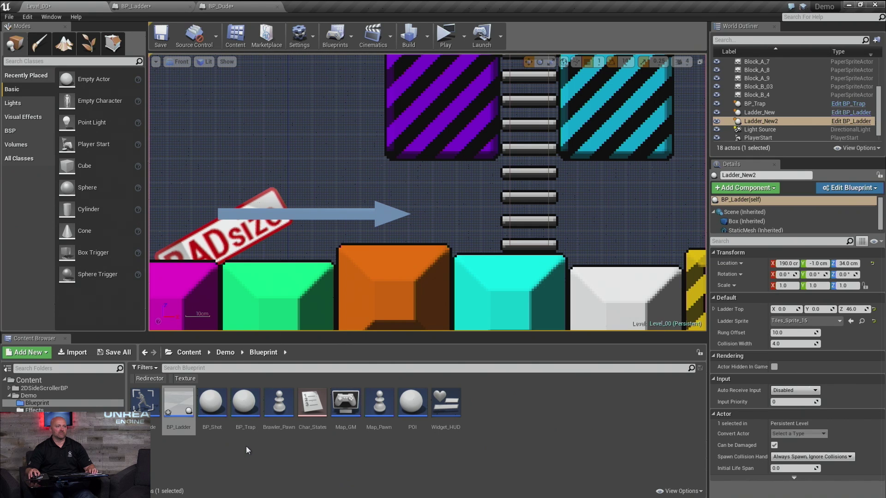
pyautogui.click(147, 401)
pyautogui.doubleClick(146, 402)
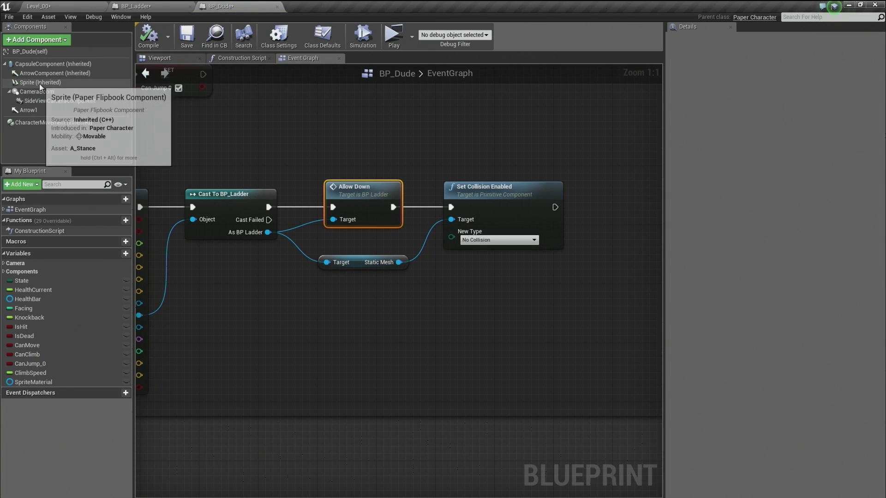
pyautogui.click(36, 82)
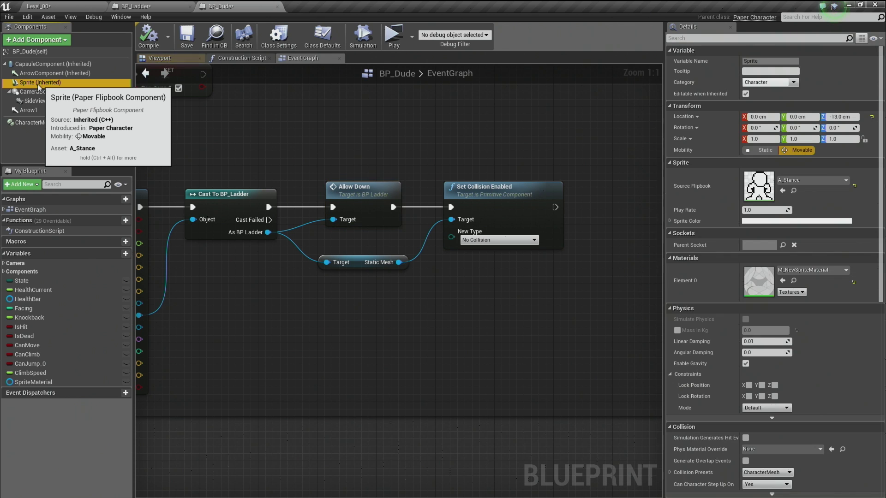
# - Review BP_Dude's construction script: the Sprite reference, the Create Dynamic Material Instance node and the Sprite Material variable it sets
pyautogui.click(247, 59)
pyautogui.moveTo(236, 157); pyautogui.dragTo(249, 114, button='right')
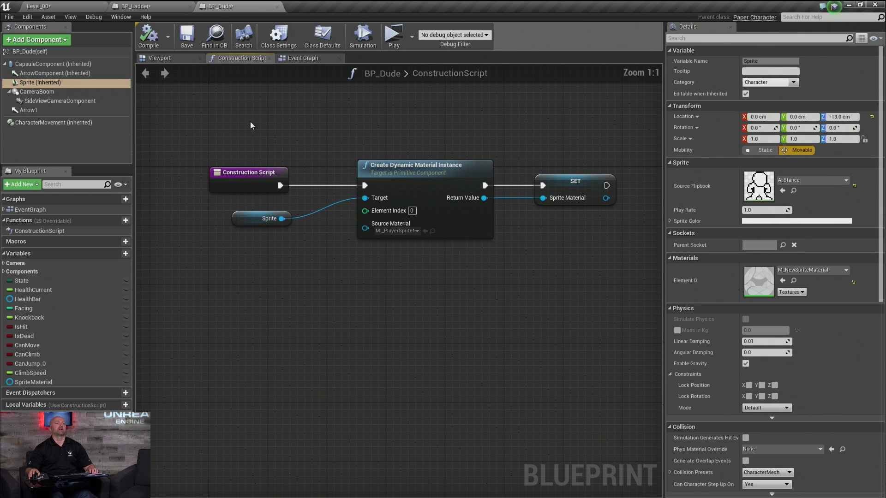
pyautogui.moveTo(270, 253); pyautogui.dragTo(270, 254)
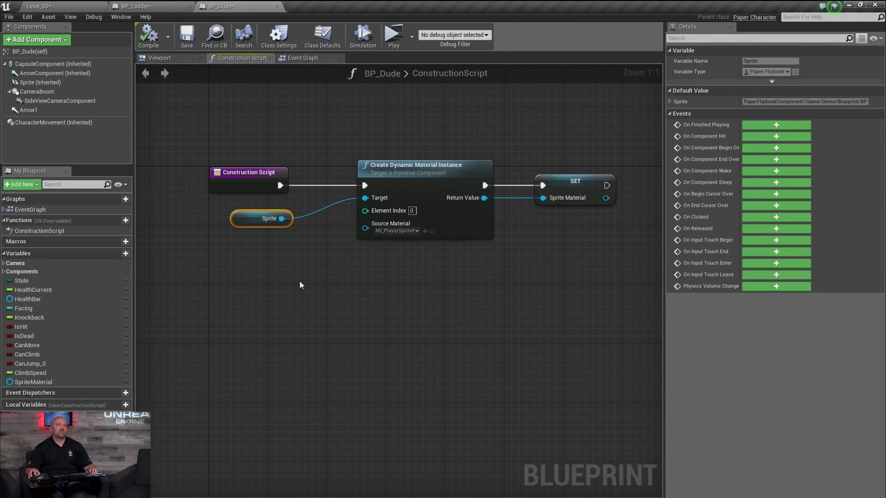
pyautogui.click(418, 169)
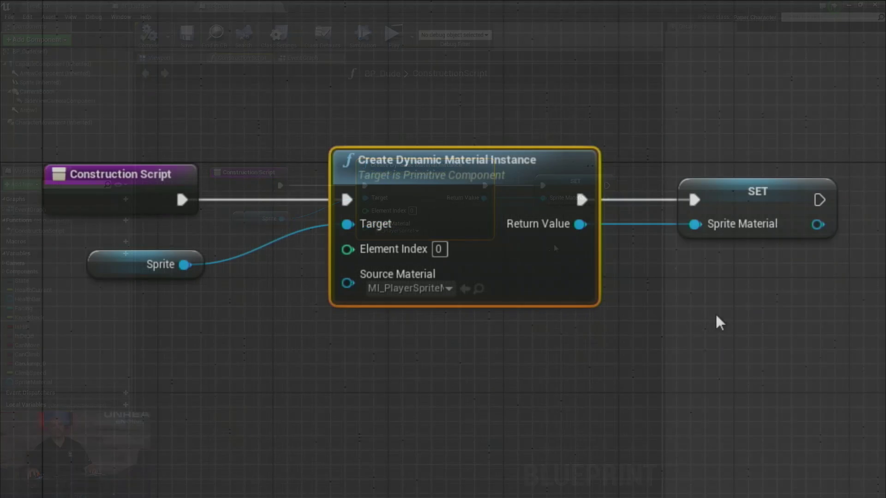
pyautogui.moveTo(573, 122); pyautogui.dragTo(583, 256)
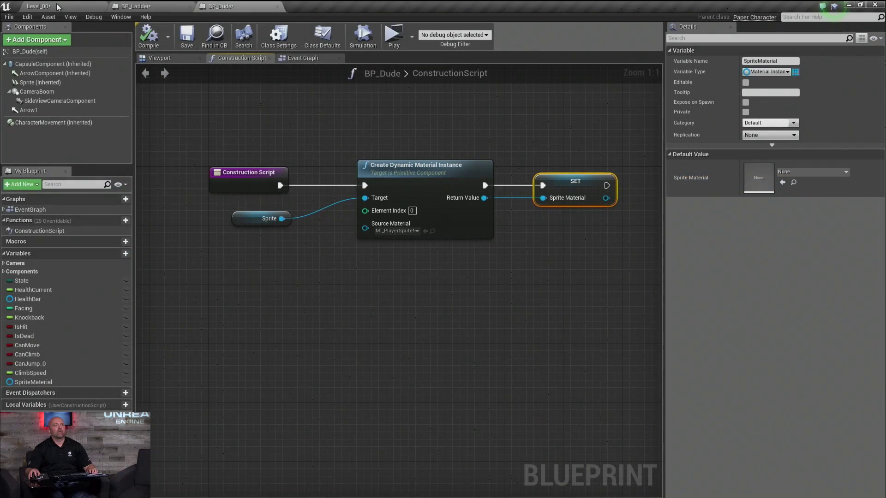
# - Return to Level_00 and open Character_Sprite_3 from the Sprites/Character folder in the Sprite Editor
pyautogui.click(57, 7)
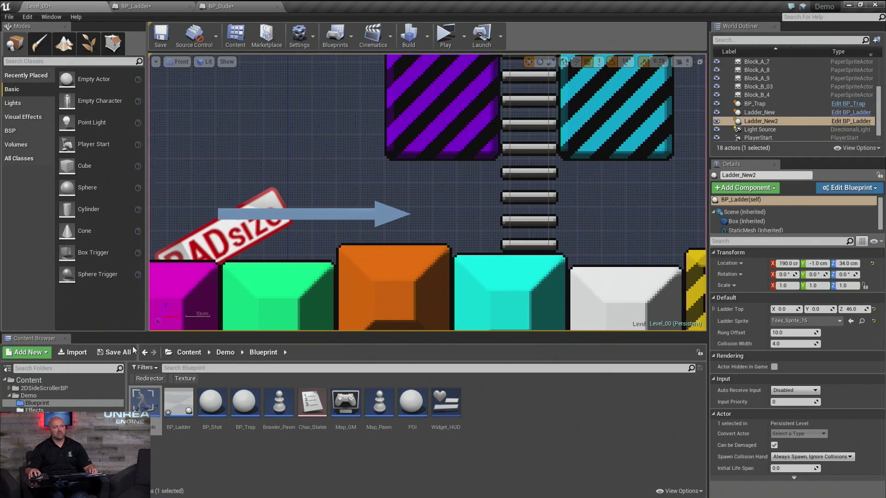
pyautogui.click(39, 426)
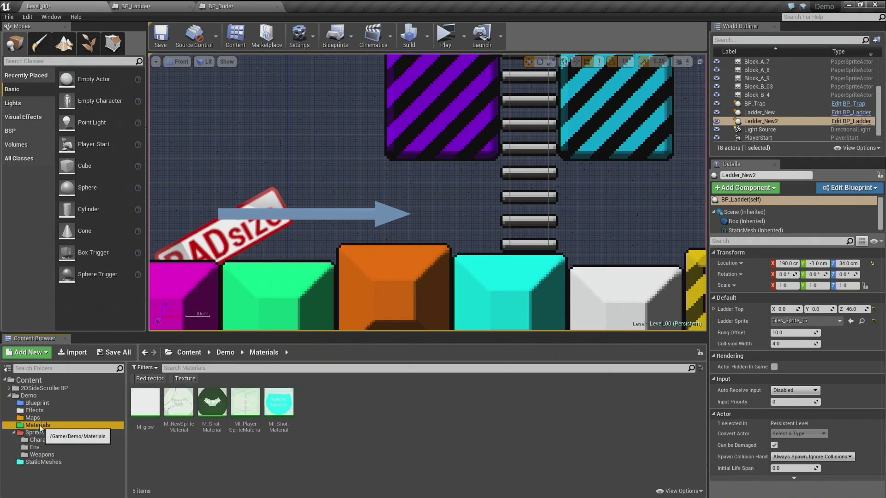
pyautogui.click(40, 440)
pyautogui.click(35, 432)
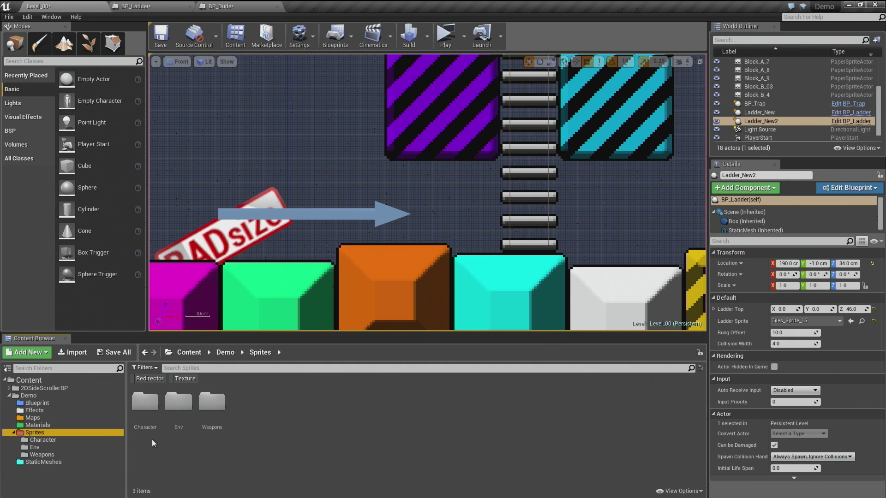
pyautogui.doubleClick(145, 402)
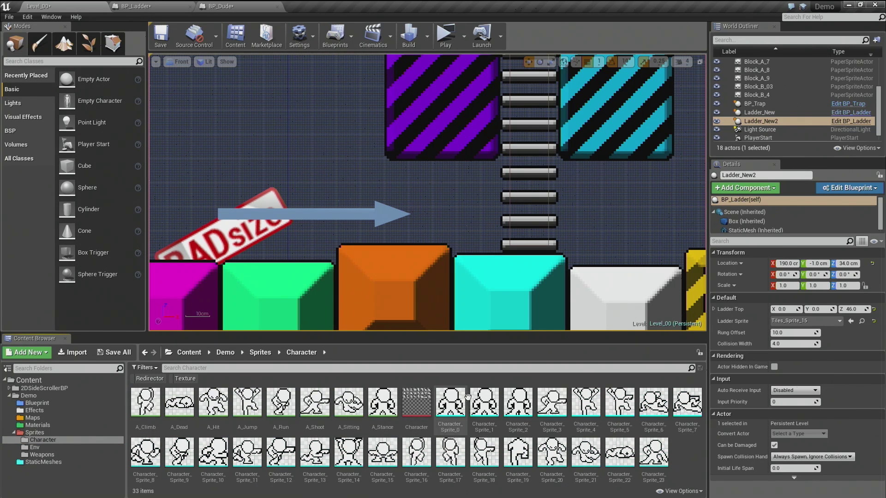
pyautogui.doubleClick(548, 398)
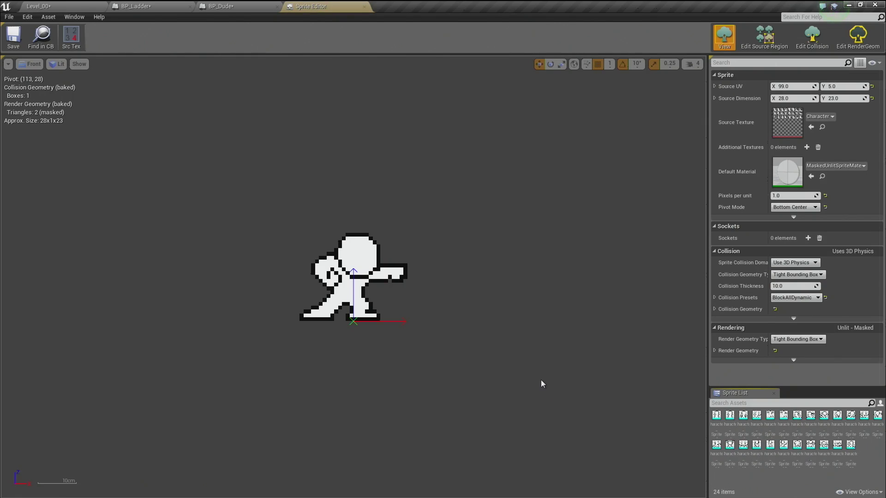
# - Open the sprite's default material, MaskedUnlitSpriteMaterial, and locate its parent DefaultSpriteMaterial among the project assets
pyautogui.click(821, 176)
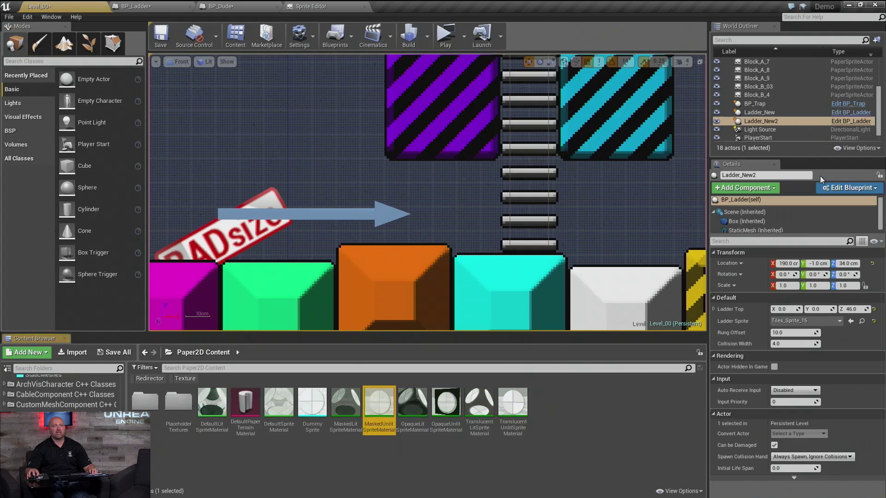
pyautogui.doubleClick(376, 400)
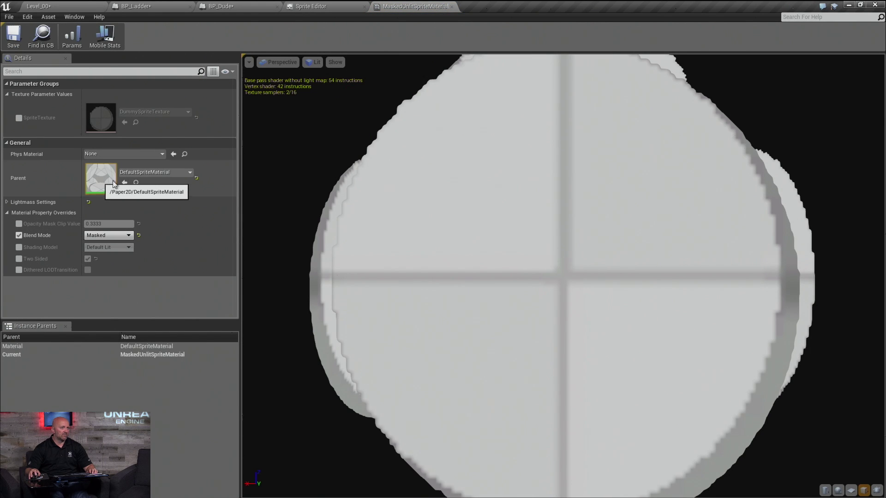
pyautogui.click(136, 183)
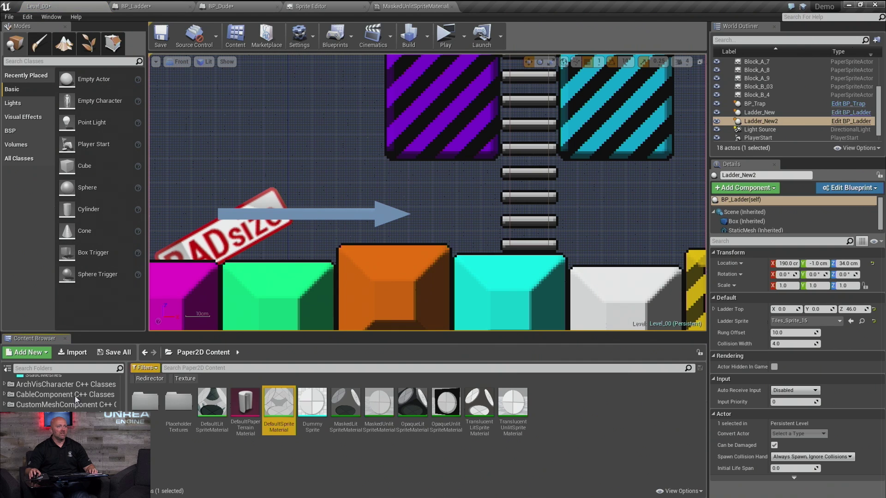
# - Open DefaultSpriteMaterial from the Paper2D Content folder and dock its material editor with the other open editors
pyautogui.scroll(3, 61, 386)
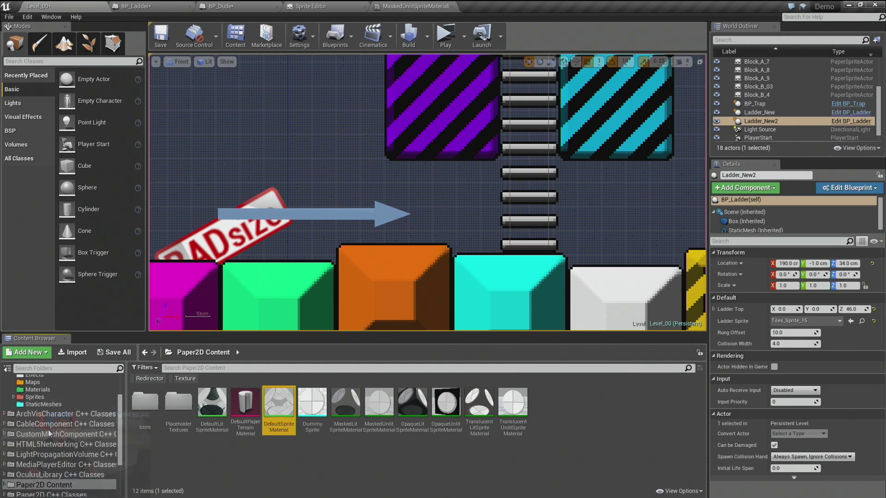
pyautogui.scroll(-5, 48, 429)
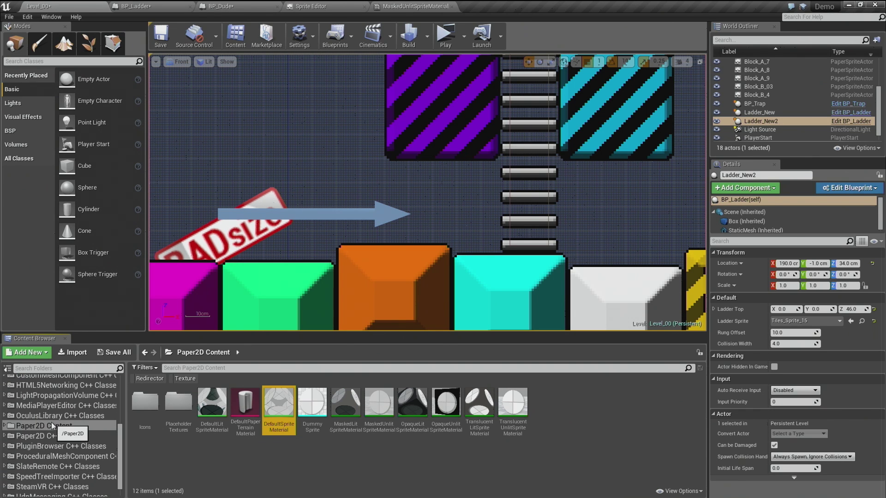
pyautogui.doubleClick(280, 407)
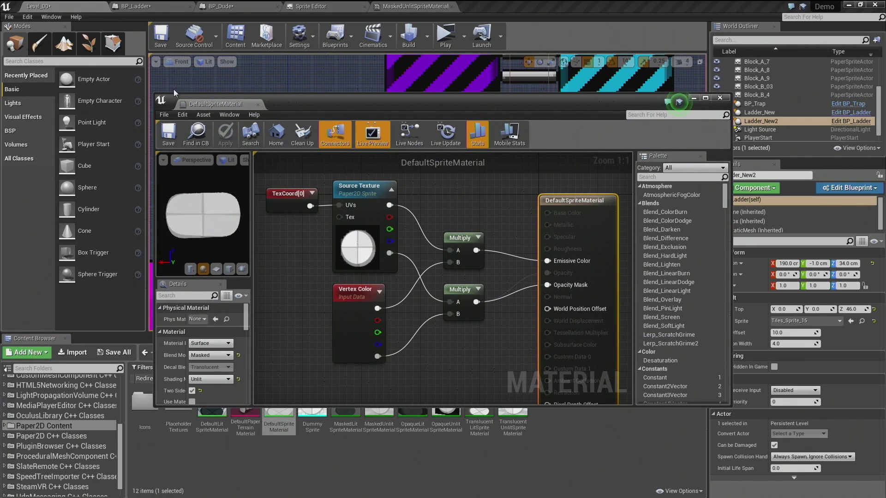
pyautogui.moveTo(215, 103); pyautogui.dragTo(520, 15)
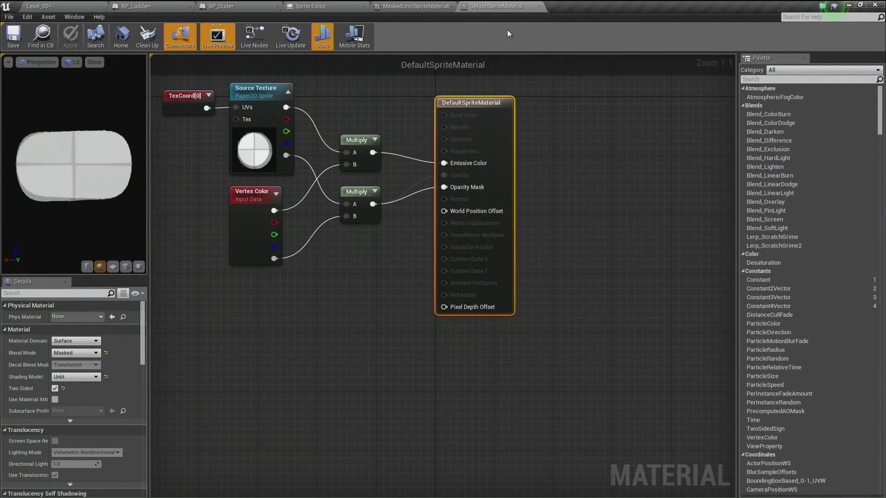
# - Examine DefaultSpriteMaterial's Source Texture, Vertex Color and two Multiply nodes
pyautogui.press('Home')
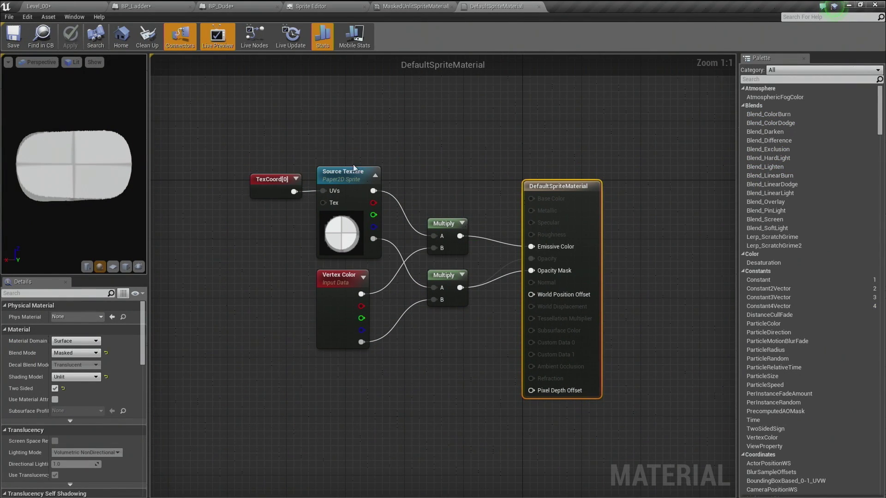
pyautogui.click(343, 171)
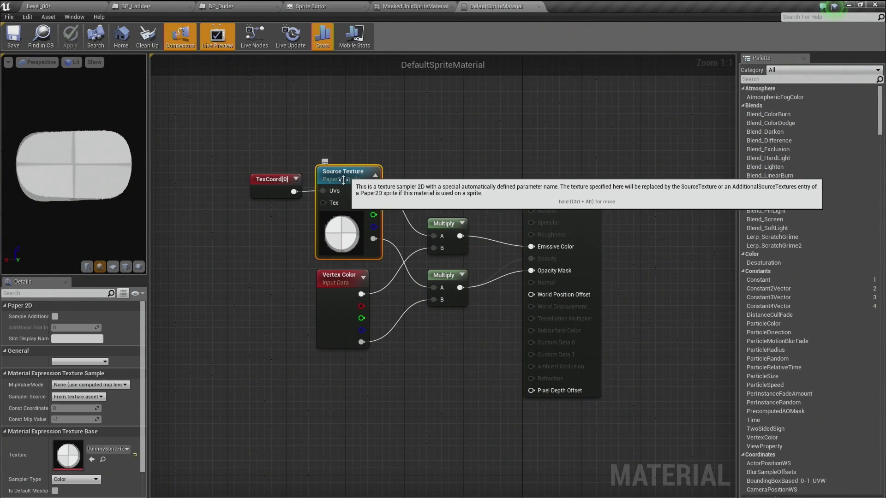
pyautogui.click(335, 278)
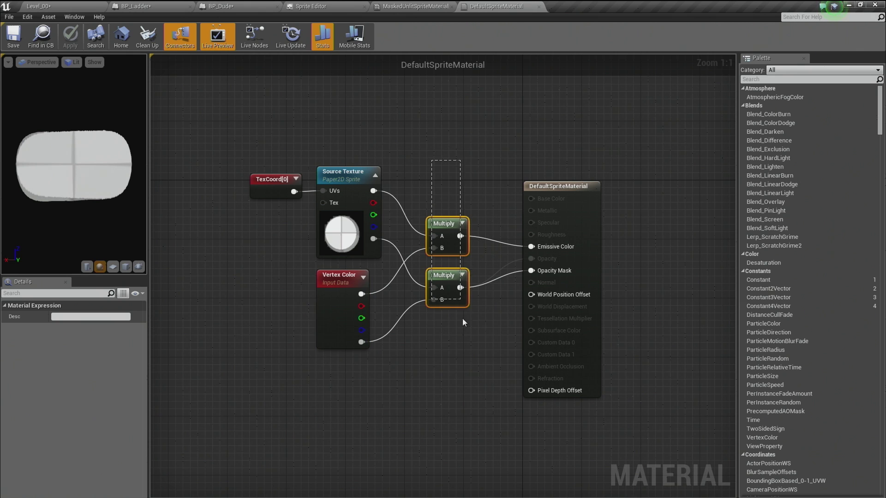
pyautogui.moveTo(462, 319); pyautogui.dragTo(464, 319)
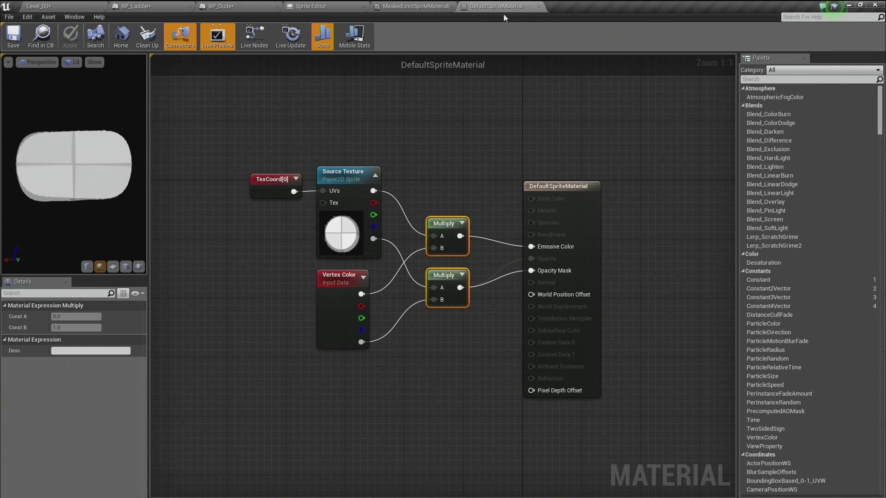
# - Close the two material editors, the Sprite Editor and the BP_Dude and BP_Ladder blueprints, leaving Level_00 open
pyautogui.click(538, 7)
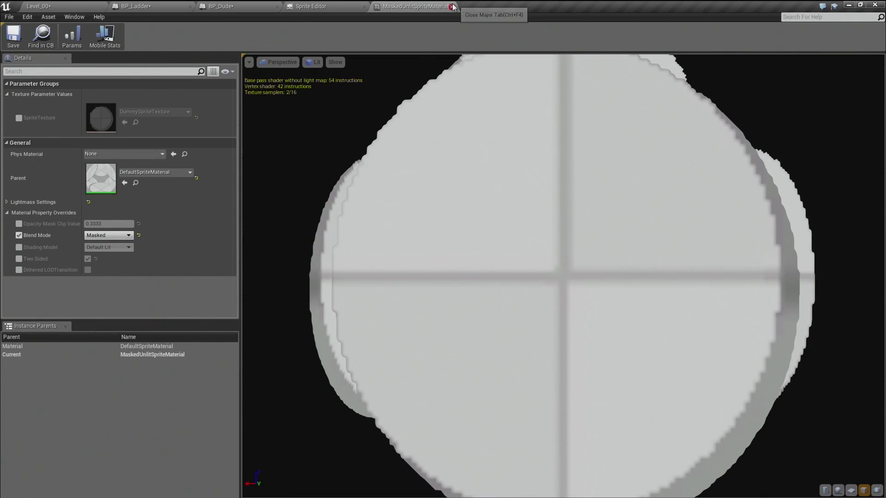
pyautogui.click(451, 7)
pyautogui.click(364, 6)
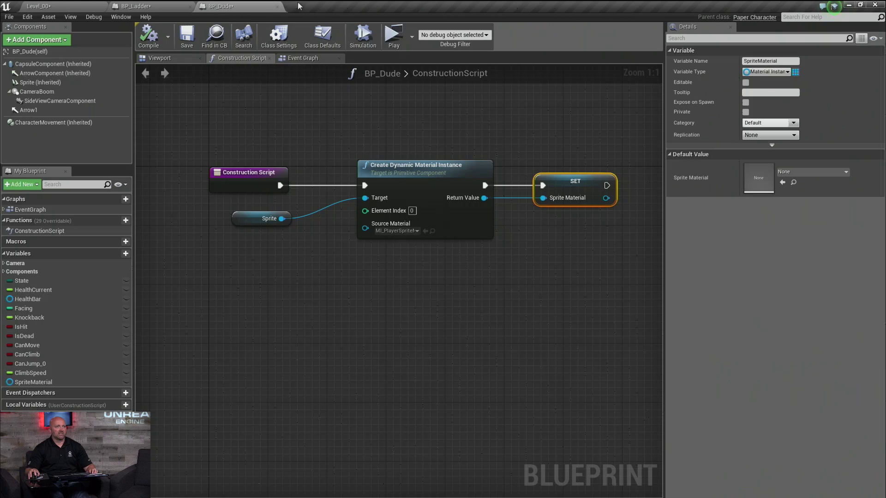
pyautogui.click(175, 7)
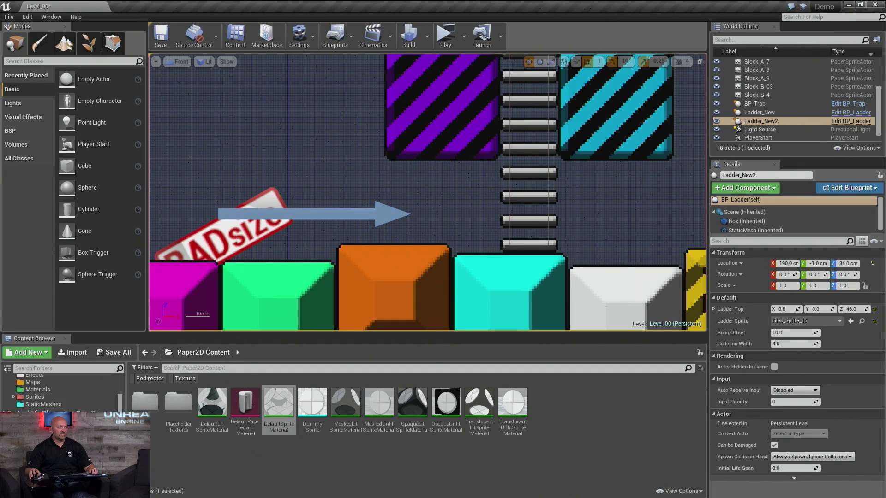
# - Copy DefaultSpriteMaterial from Paper2D Content into the Demo/Materials folder and show that folder
pyautogui.click(276, 401)
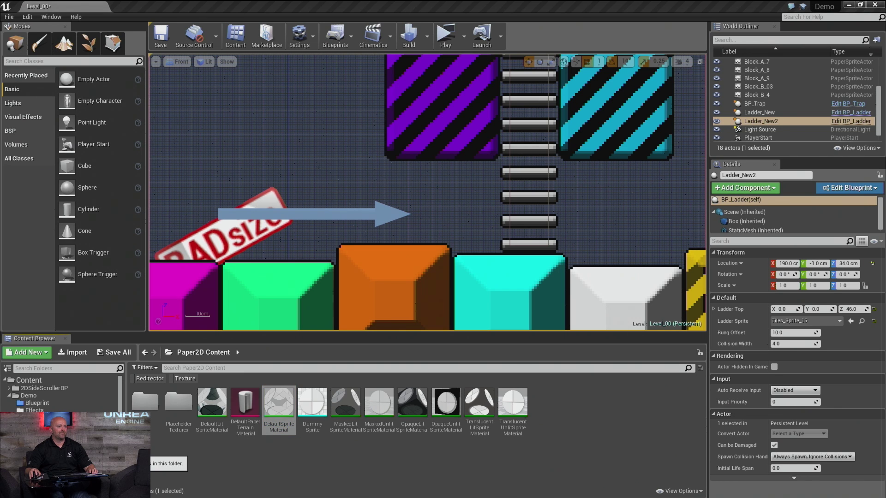
pyautogui.click(70, 450)
pyautogui.click(39, 424)
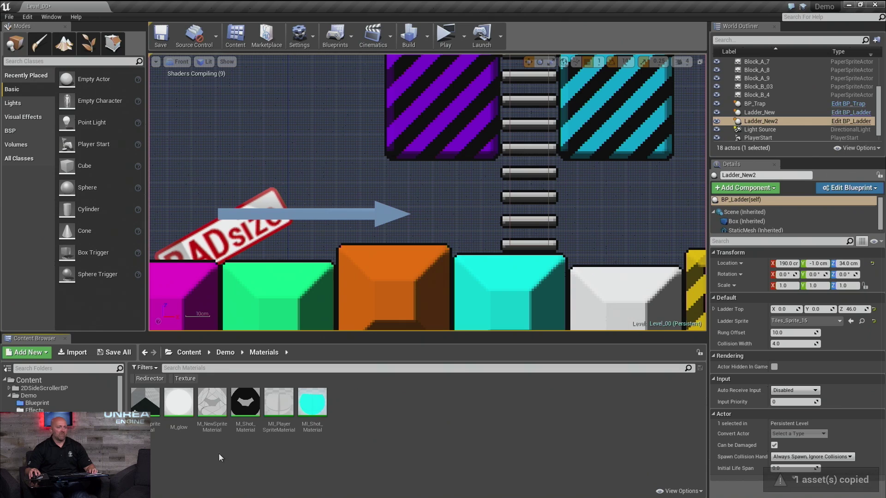
# - Open M_NewSpriteMaterial and review its copied default sprite nodes and the added HitColor section above them
pyautogui.doubleClick(210, 401)
pyautogui.scroll(4, 585, 272)
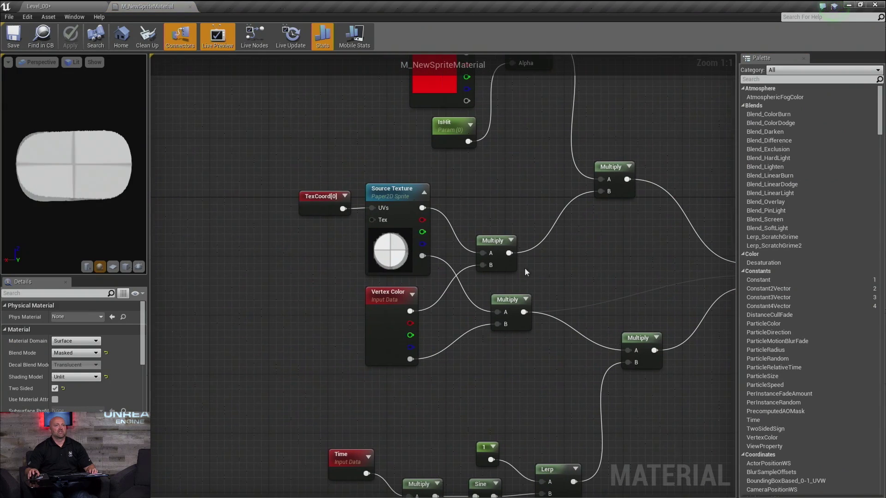
pyautogui.moveTo(242, 164); pyautogui.dragTo(505, 376)
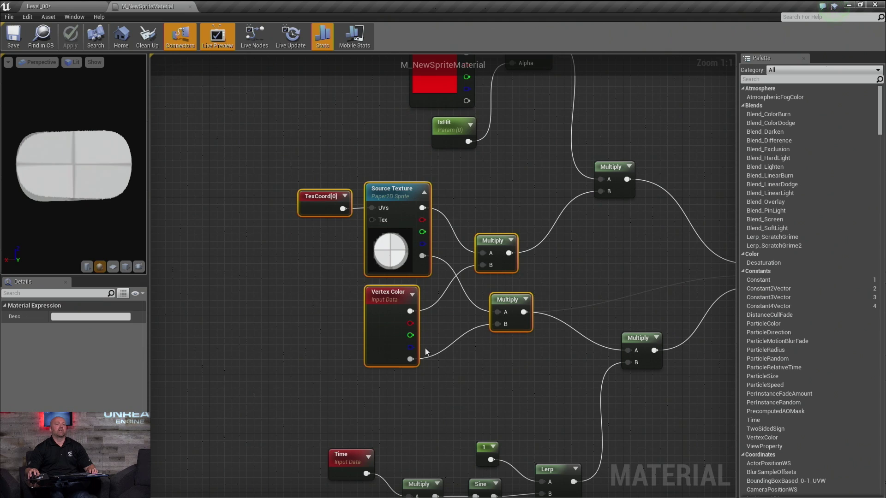
pyautogui.moveTo(321, 258); pyautogui.dragTo(267, 339, button='right')
pyautogui.moveTo(303, 183); pyautogui.dragTo(277, 251, button='right')
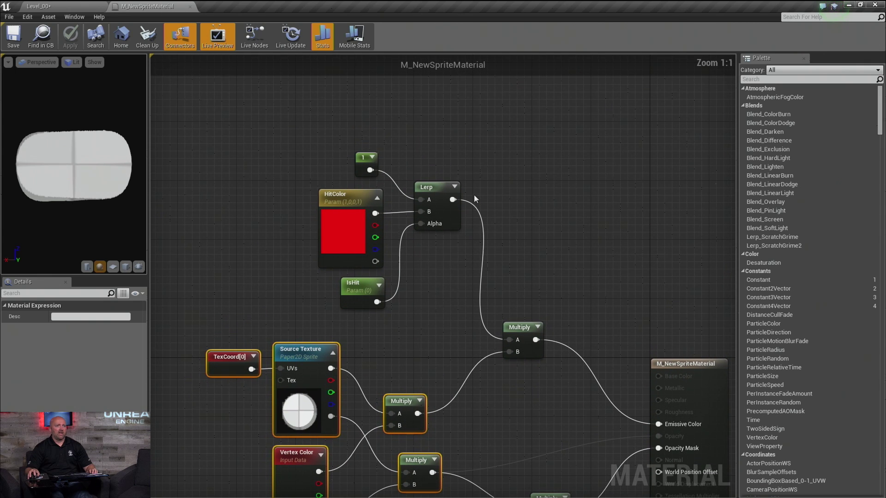
# - Examine the Lerp node and the Multiply node that combines its output with the base sprite texture nodes
pyautogui.click(439, 187)
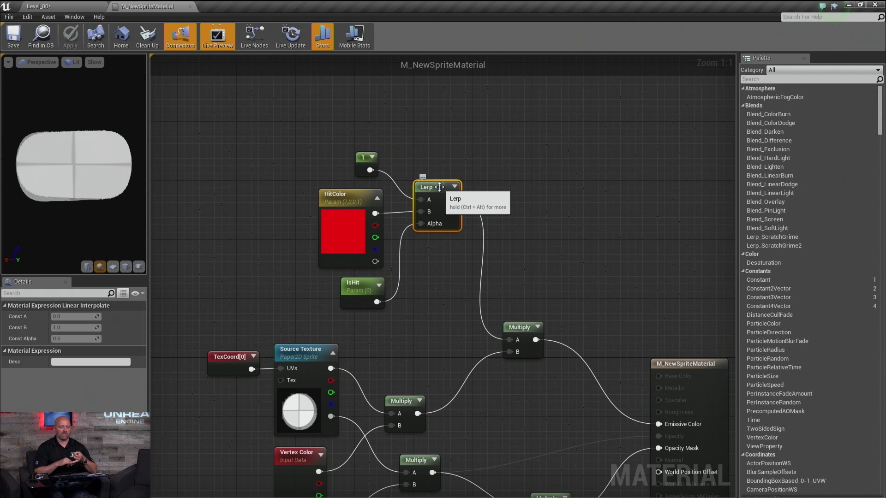
pyautogui.moveTo(535, 220); pyautogui.dragTo(507, 162, button='right')
pyautogui.moveTo(183, 282); pyautogui.dragTo(395, 358)
pyautogui.moveTo(500, 232); pyautogui.dragTo(490, 322)
pyautogui.moveTo(464, 134); pyautogui.dragTo(505, 134, button='right')
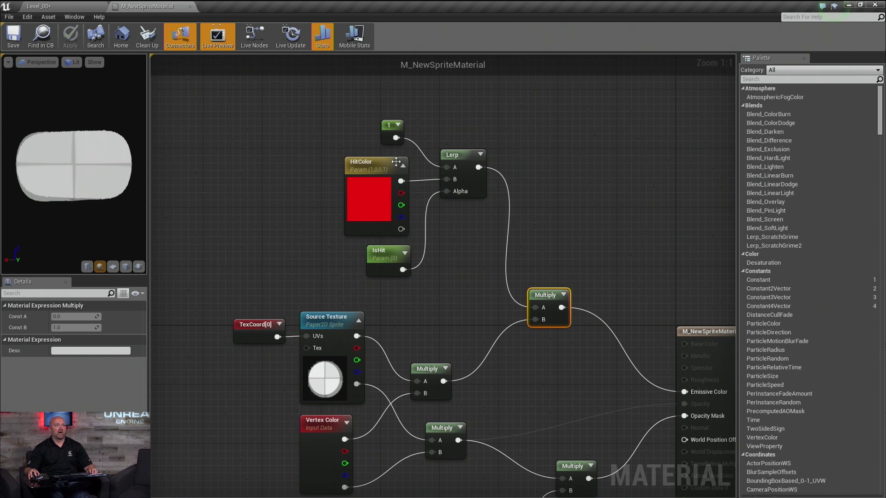
# - Examine the Lerp's inputs: the HitColor vector parameter, the constant 1 and the IsHit parameter
pyautogui.click(371, 166)
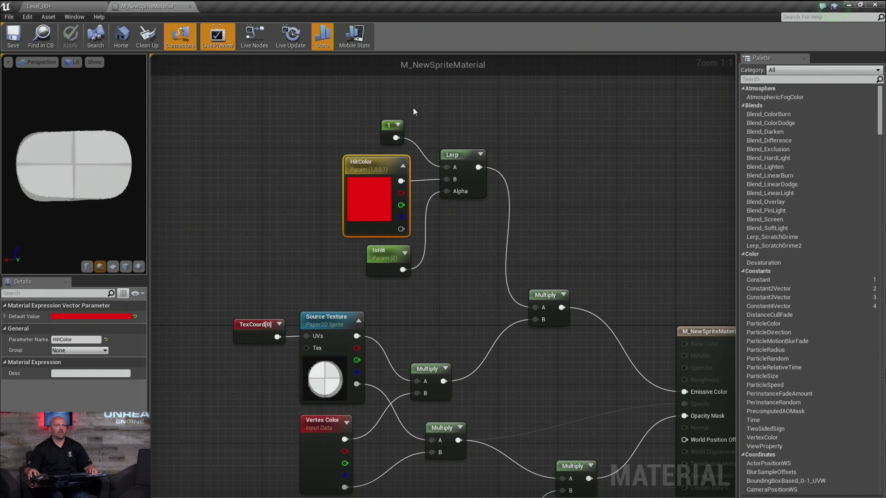
pyautogui.moveTo(461, 118); pyautogui.dragTo(455, 199)
pyautogui.moveTo(458, 237); pyautogui.dragTo(458, 235)
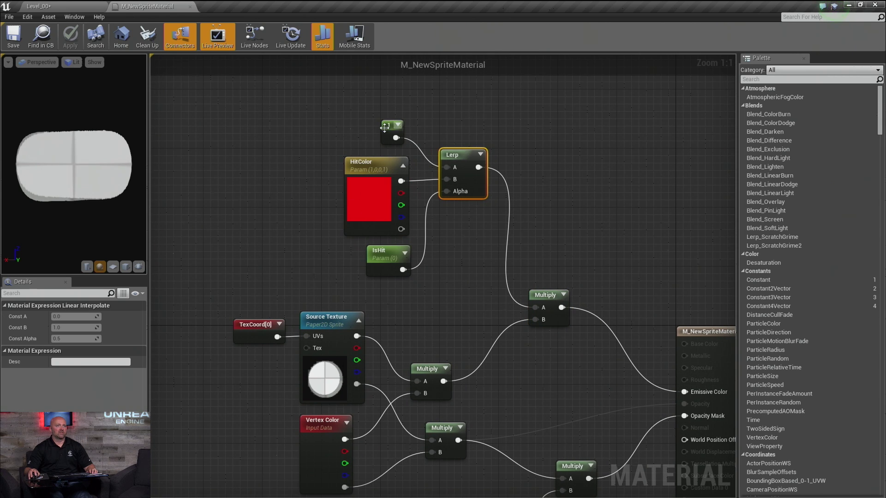
pyautogui.click(392, 131)
pyautogui.moveTo(303, 134); pyautogui.dragTo(304, 235, button='right')
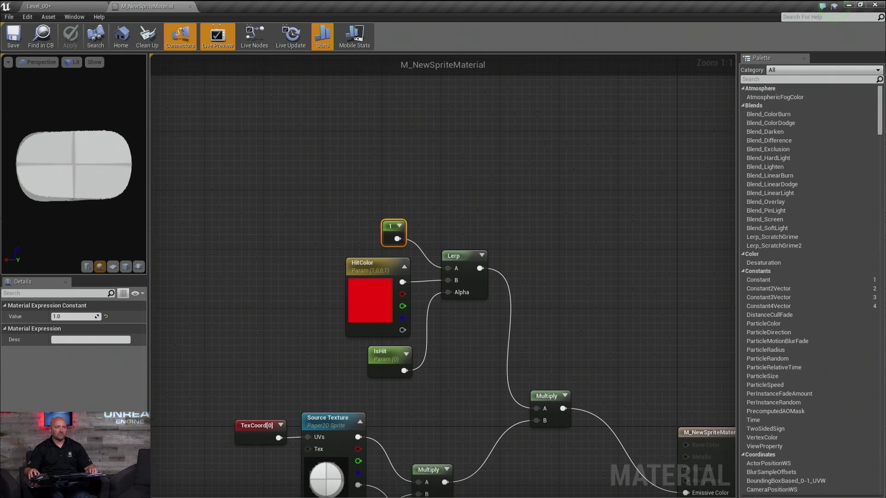
pyautogui.moveTo(465, 300); pyautogui.dragTo(470, 213, button='right')
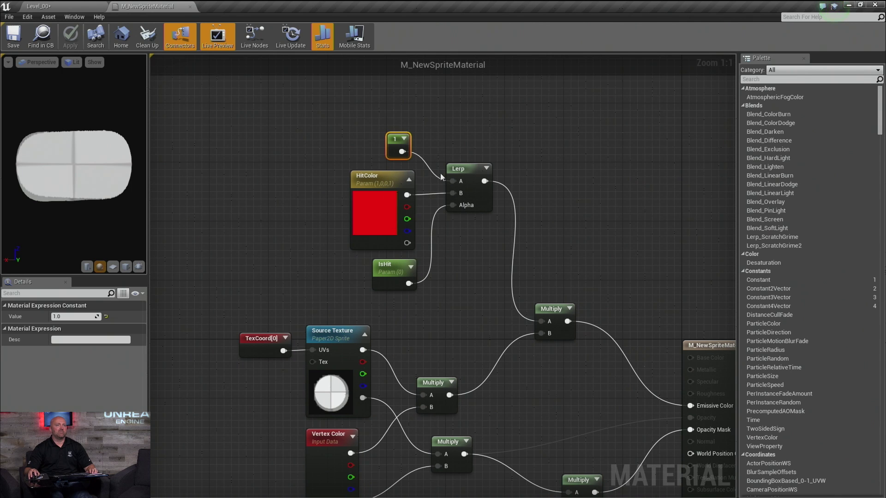
pyautogui.click(392, 268)
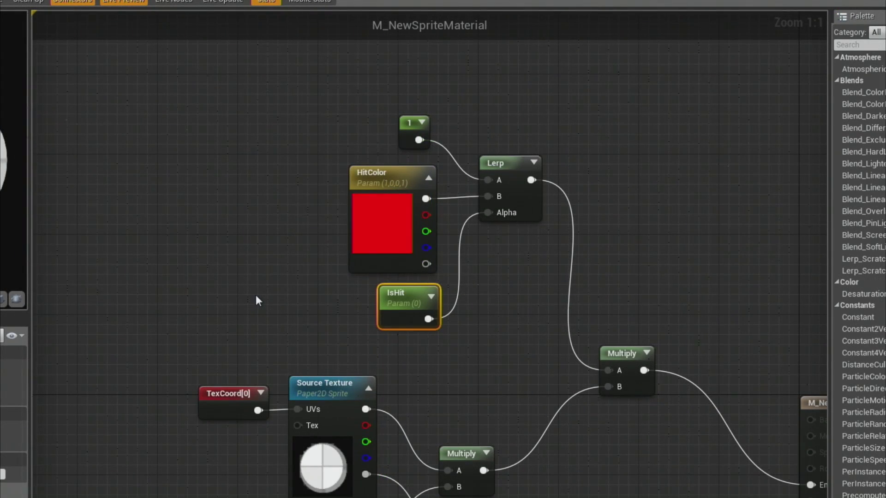
# - Demonstrate converting a new constant node beside IsHit to a scalar parameter, and delete the example node
pyautogui.click(256, 296)
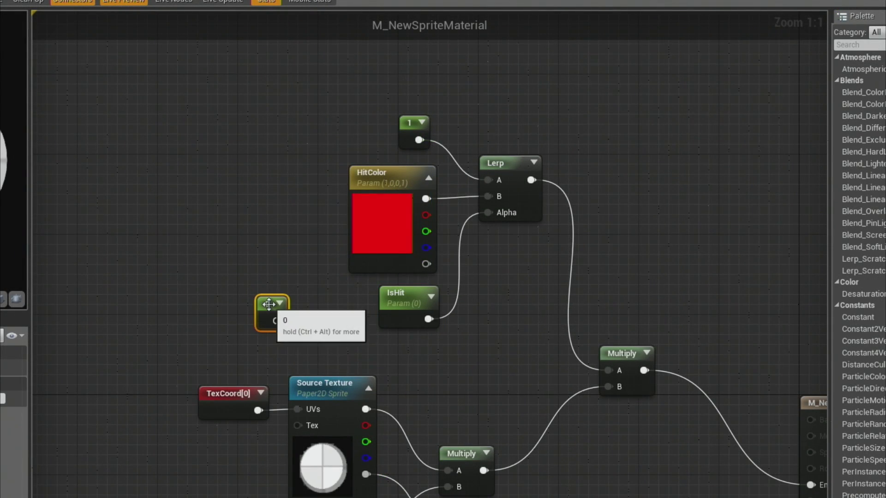
pyautogui.rightClick(268, 303)
pyautogui.click(300, 310)
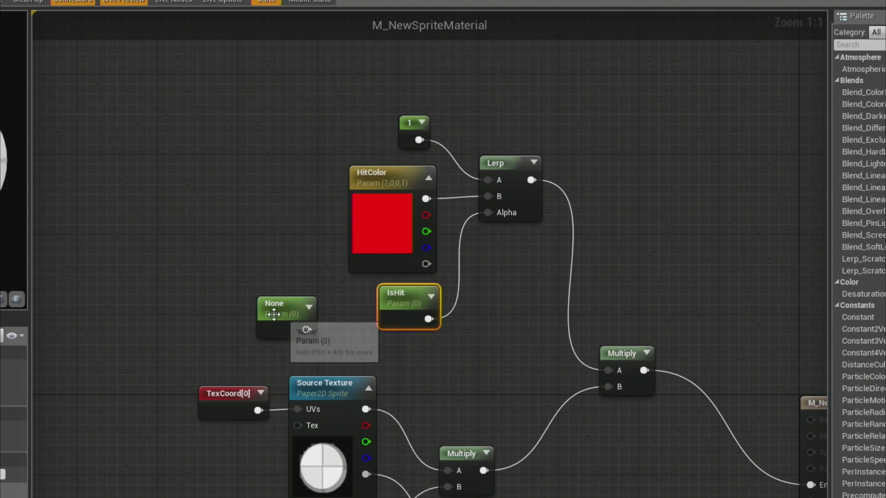
pyautogui.press('Delete')
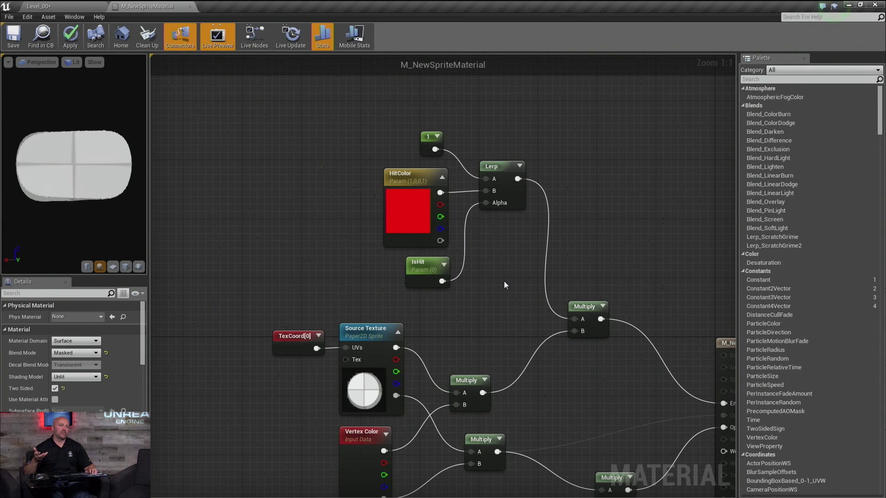
# - Review the IsHit and HitColor parameter settings and return to Level_00
pyautogui.click(436, 266)
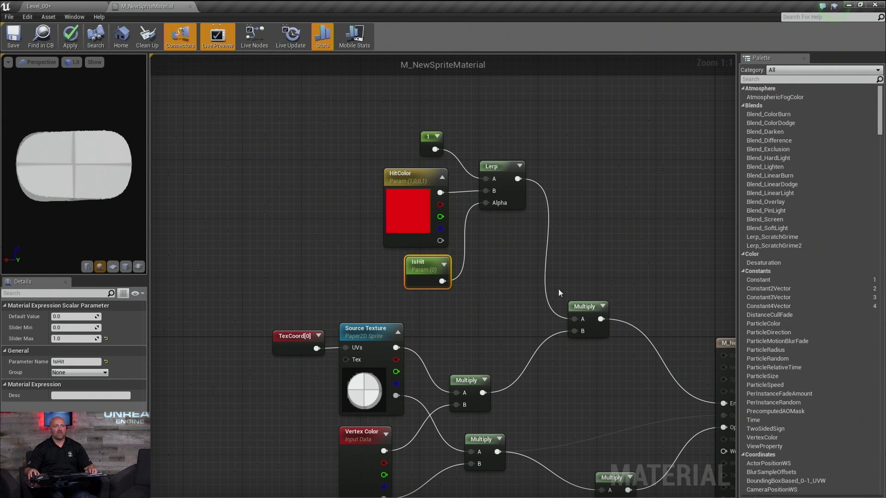
pyautogui.click(403, 175)
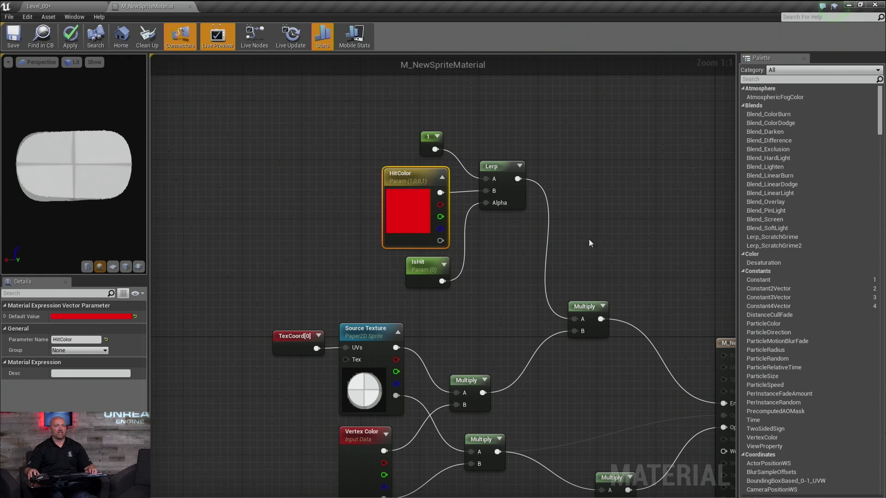
pyautogui.click(72, 8)
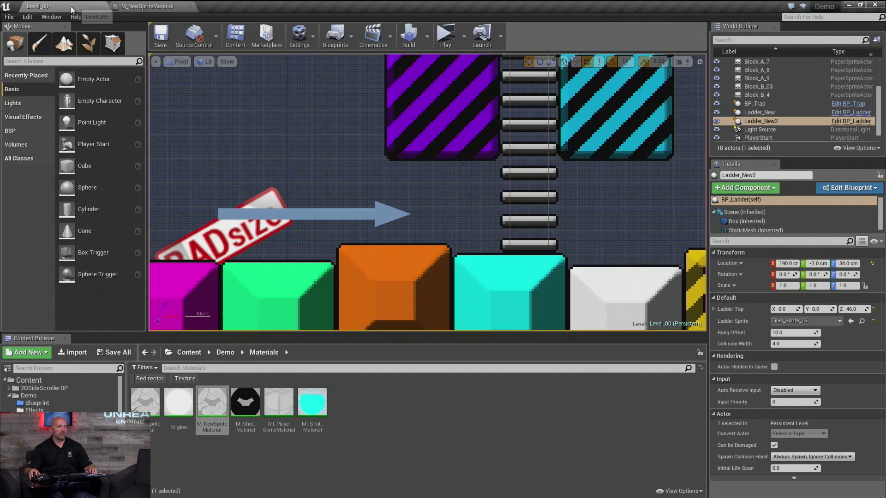
# - Open BP_Dude from the Demo/Blueprint folder and show an overview of its Event Graph
pyautogui.click(38, 403)
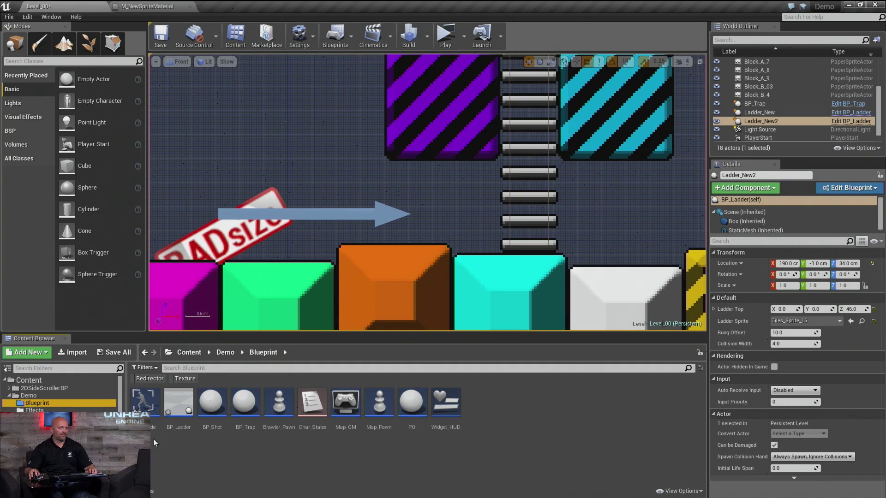
pyautogui.doubleClick(144, 403)
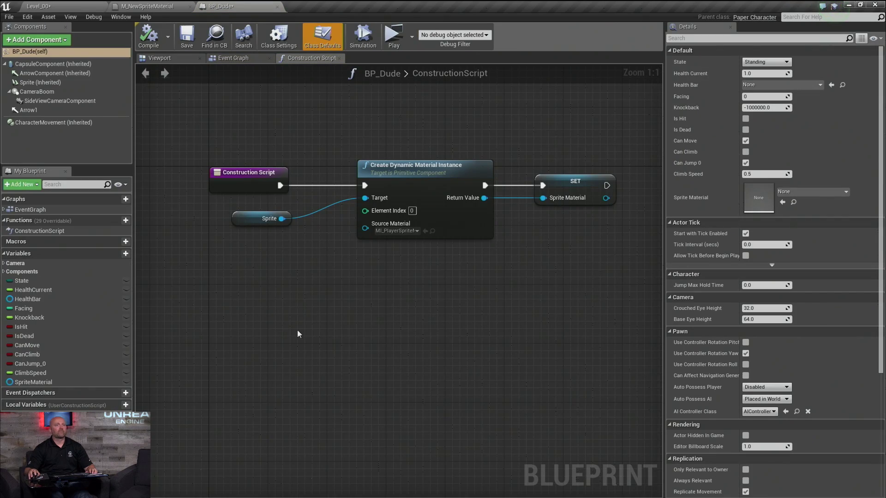
pyautogui.click(235, 59)
pyautogui.scroll(-12, 413, 330)
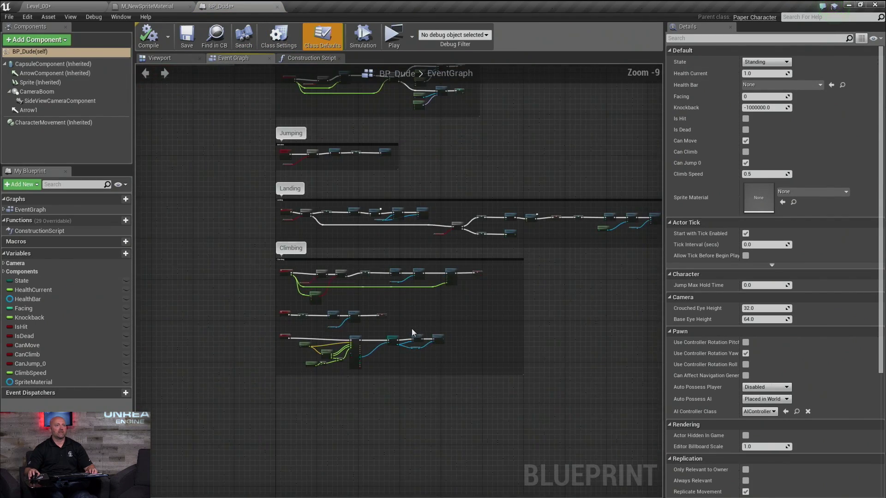
# - Examine the Taking Damage section of BP_Dude's Event Graph from its start through the State set to Hit and the Add Force node
pyautogui.moveTo(425, 204); pyautogui.dragTo(443, 461, button='right')
pyautogui.scroll(8, 248, 225)
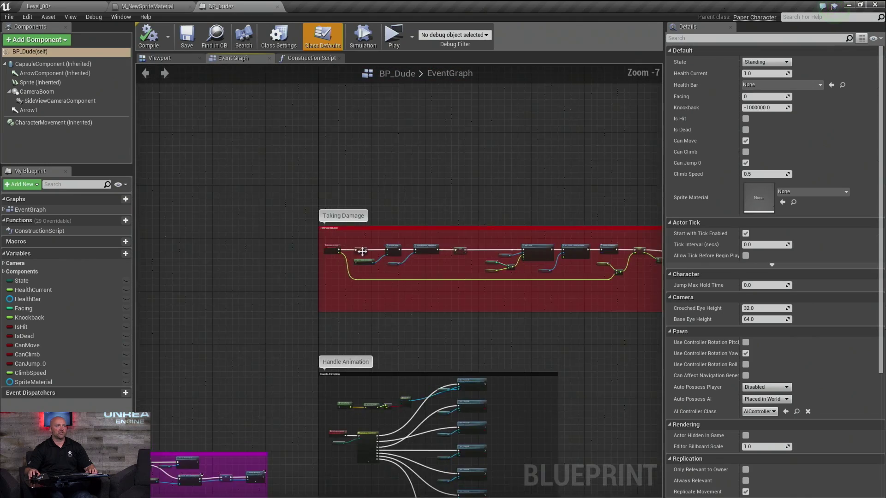
pyautogui.scroll(4, 248, 229)
pyautogui.moveTo(549, 372); pyautogui.dragTo(371, 363, button='right')
pyautogui.moveTo(586, 329); pyautogui.dragTo(369, 318, button='right')
pyautogui.moveTo(494, 331); pyautogui.dragTo(251, 263, button='right')
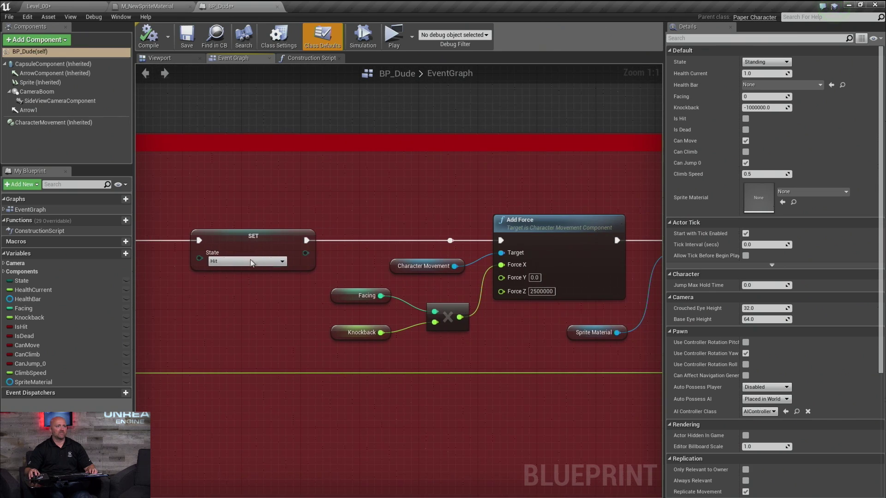
pyautogui.click(199, 230)
pyautogui.moveTo(544, 353); pyautogui.dragTo(302, 332, button='right')
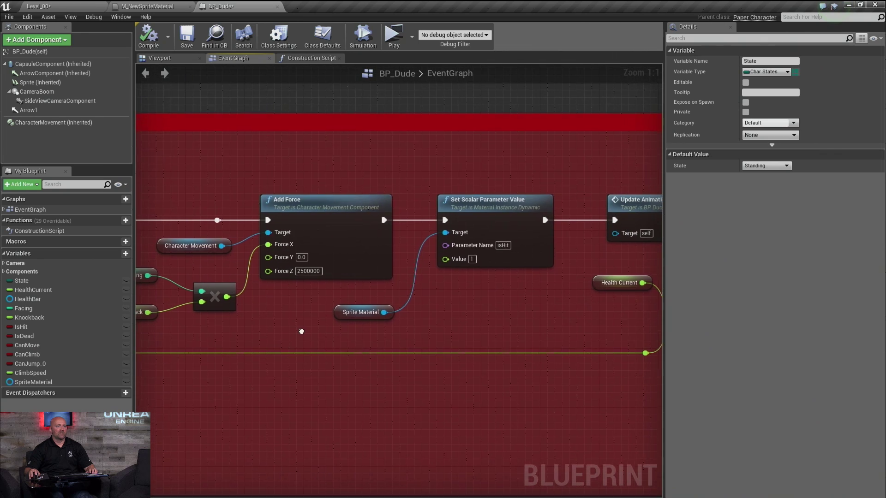
# - Examine how Sprite Material feeds Set Scalar Parameter Value for isHit, comparing the parameter with M_NewSpriteMaterial before returning to BP_Dude
pyautogui.click(323, 203)
pyautogui.moveTo(551, 292); pyautogui.dragTo(427, 309, button='right')
pyautogui.moveTo(214, 305); pyautogui.dragTo(270, 339)
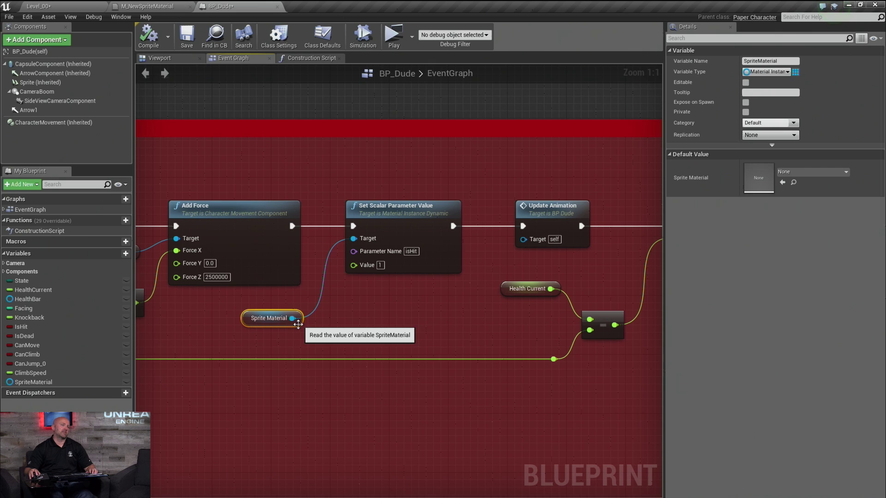
pyautogui.click(411, 251)
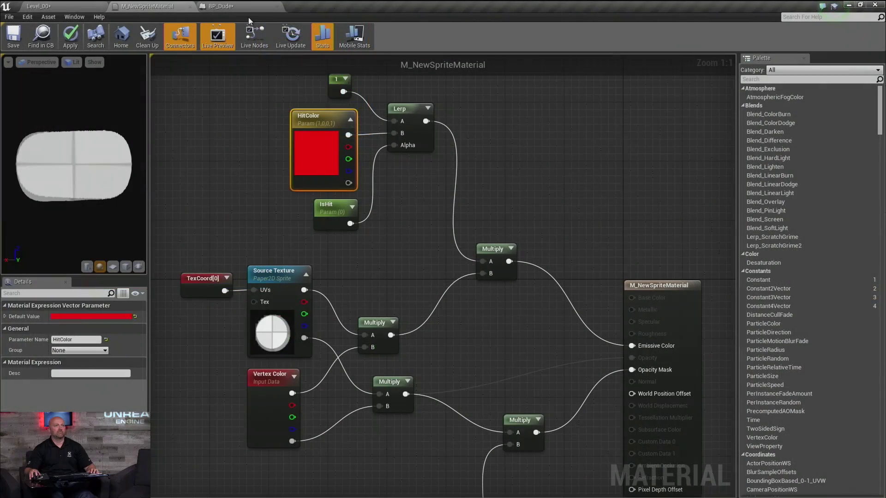
pyautogui.click(236, 5)
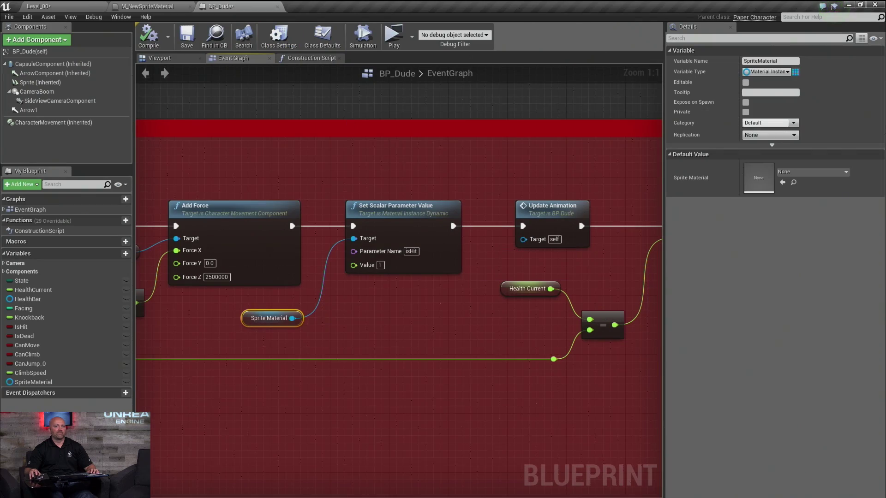
# - Examine the rest of the Taking Damage chain, including Update Animation, the Health Current subtraction, the Branch and the IsDead node
pyautogui.moveTo(555, 181); pyautogui.dragTo(405, 178, button='right')
pyautogui.click(412, 233)
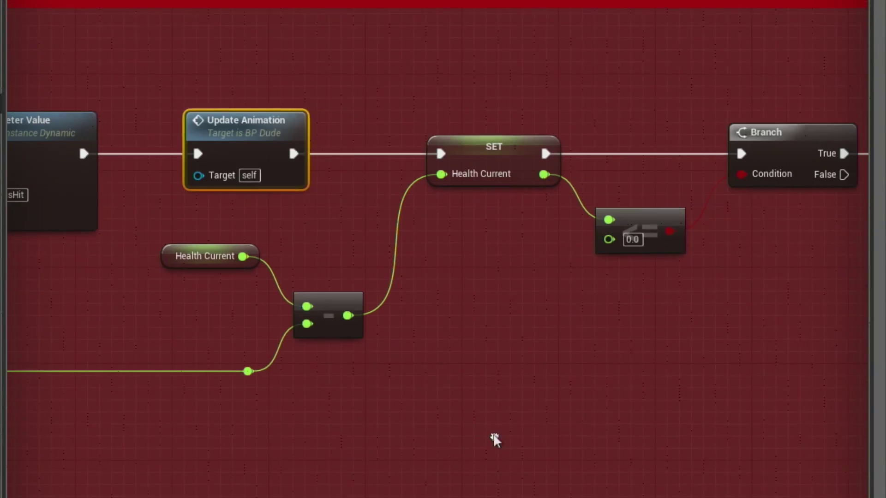
pyautogui.moveTo(655, 391); pyautogui.dragTo(496, 110)
pyautogui.moveTo(641, 310); pyautogui.dragTo(169, 356, button='right')
pyautogui.moveTo(257, 345)
pyautogui.mouseDown(button='right')
pyautogui.moveTo(386, 334)
pyautogui.moveTo(613, 346)
pyautogui.mouseUp(button='right')
pyautogui.moveTo(554, 312)
pyautogui.mouseDown()
pyautogui.moveTo(506, 262)
pyautogui.moveTo(480, 199)
pyautogui.mouseUp()
pyautogui.moveTo(534, 296); pyautogui.dragTo(423, 314, button='right')
pyautogui.moveTo(652, 93); pyautogui.dragTo(553, 334)
pyautogui.moveTo(552, 335); pyautogui.dragTo(640, 304, button='right')
pyautogui.scroll(-3, 457, 315)
pyautogui.moveTo(457, 315); pyautogui.dragTo(883, 303, button='right')
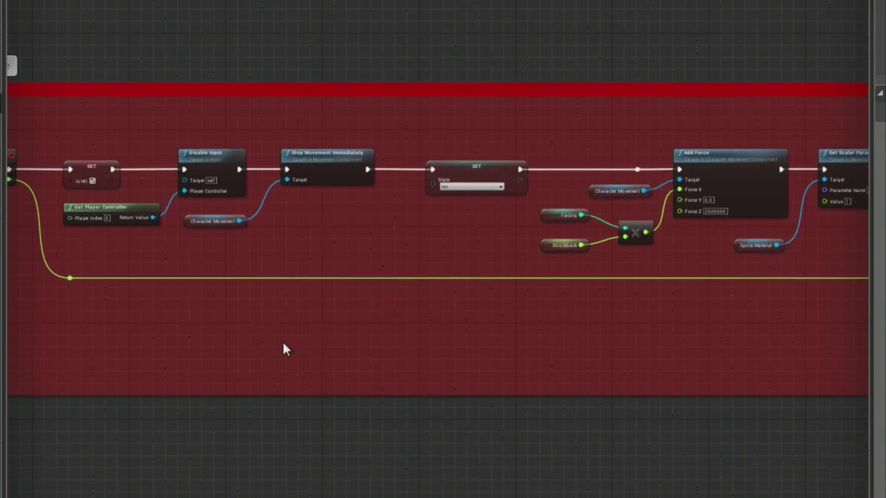
pyautogui.moveTo(283, 342); pyautogui.dragTo(451, 364, button='right')
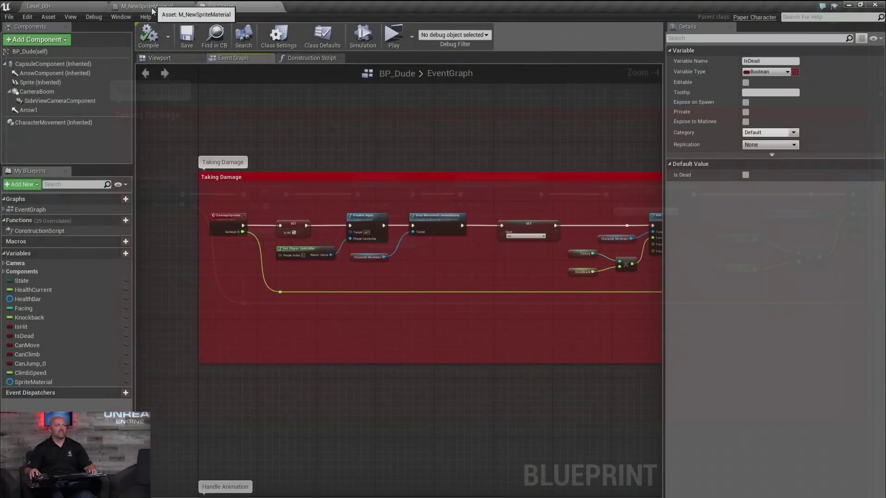
# - Return to M_NewSpriteMaterial and examine the Multiply node that feeds the Opacity Mask from the lower Lerp
pyautogui.click(148, 6)
pyautogui.moveTo(444, 334); pyautogui.dragTo(450, 215, button='right')
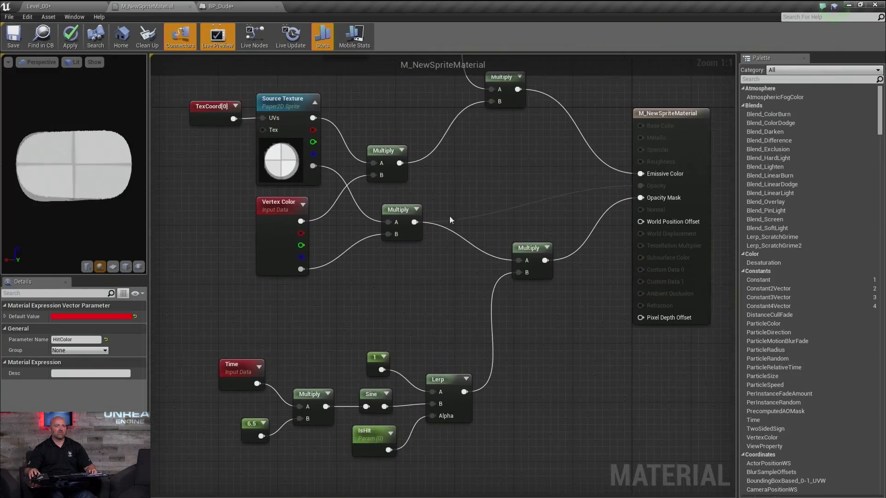
pyautogui.moveTo(410, 280); pyautogui.dragTo(411, 206, button='right')
pyautogui.moveTo(496, 167); pyautogui.dragTo(490, 203, button='right')
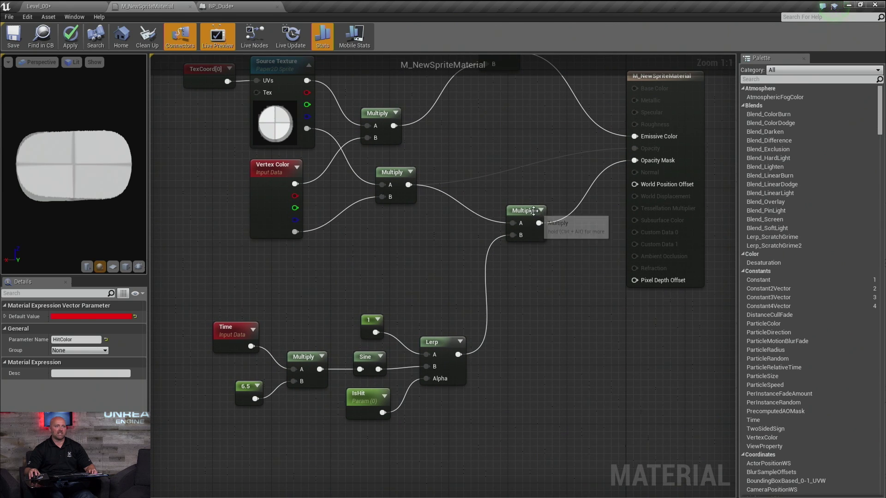
pyautogui.moveTo(239, 423); pyautogui.dragTo(299, 325, button='right')
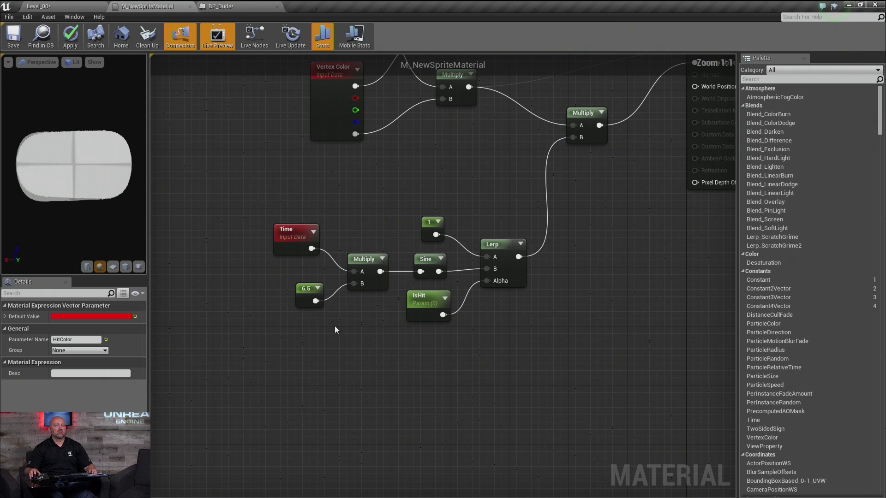
# - Inspect the Time, 6.5 constant, Sine, Lerp and constant 1 nodes that produce the opacity flicker
pyautogui.click(284, 235)
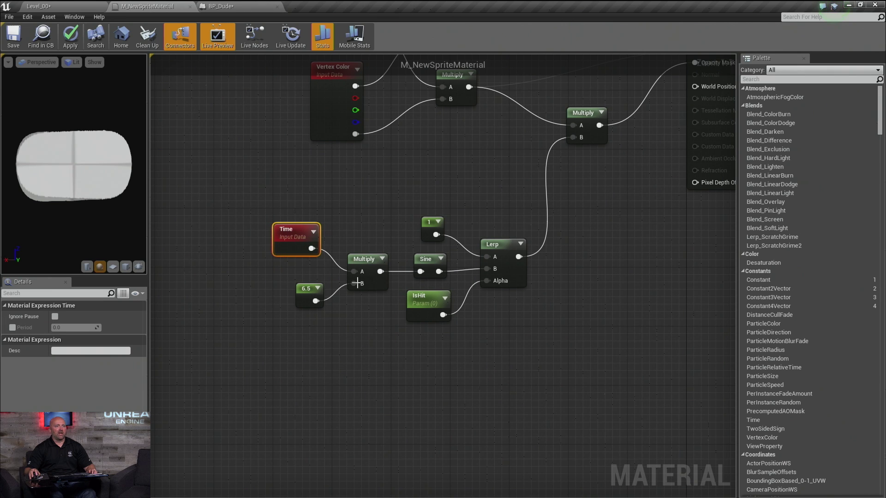
pyautogui.click(303, 290)
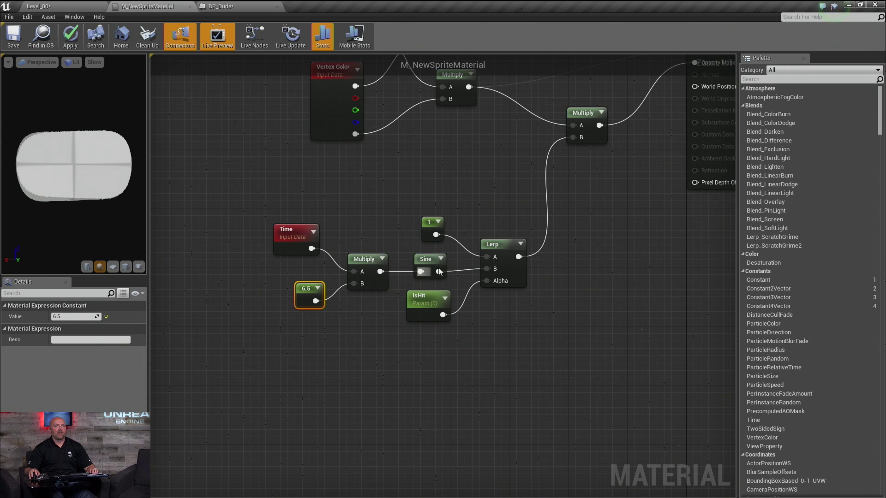
pyautogui.click(425, 261)
pyautogui.moveTo(474, 363); pyautogui.dragTo(433, 381, button='right')
pyautogui.click(457, 263)
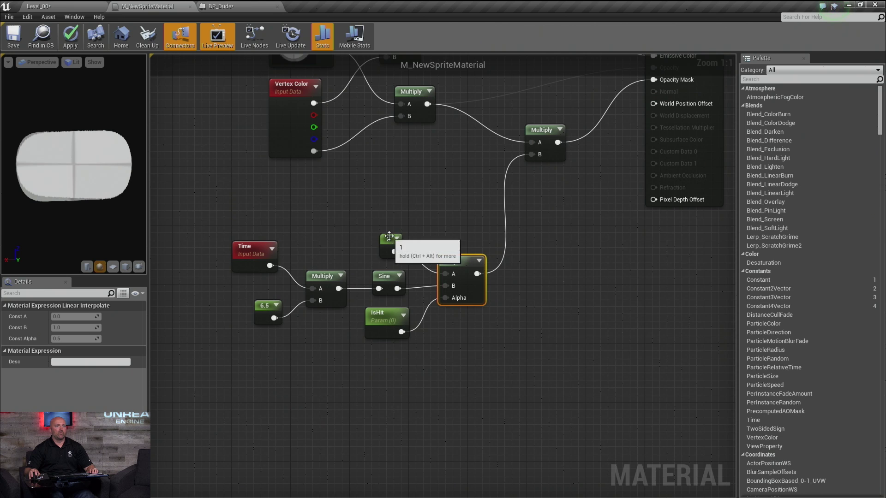
pyautogui.click(386, 240)
pyautogui.click(385, 276)
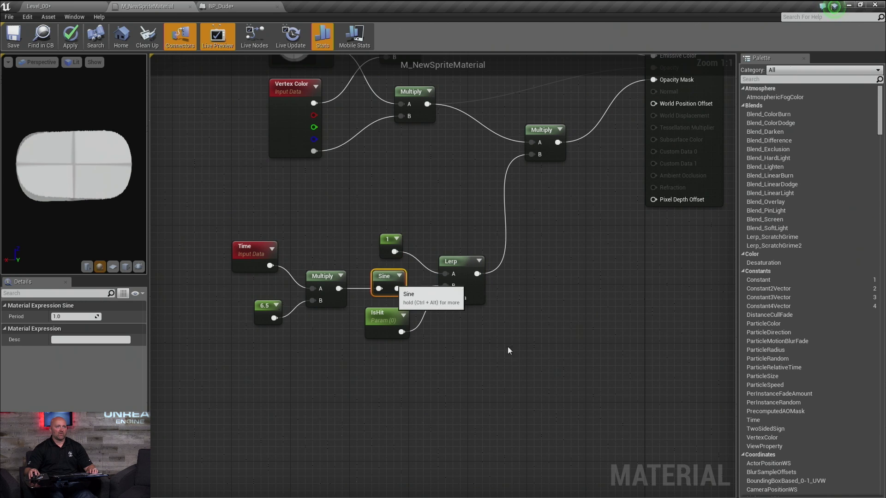
# - Start previewing the lower Lerp node and check the Realtime option of the material preview
pyautogui.rightClick(459, 264)
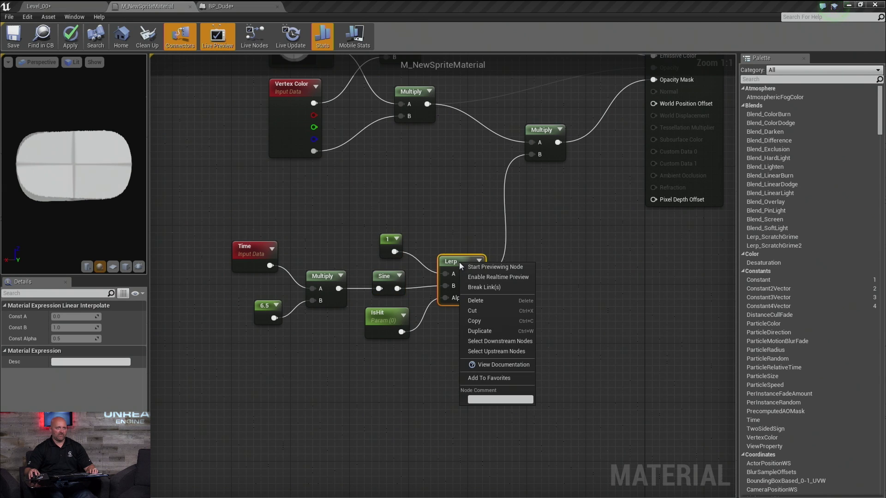
pyautogui.click(492, 268)
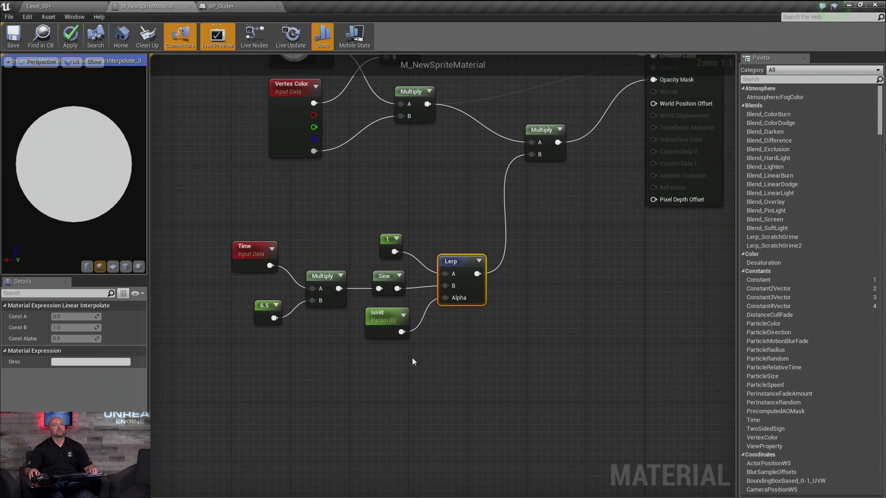
pyautogui.rightClick(455, 263)
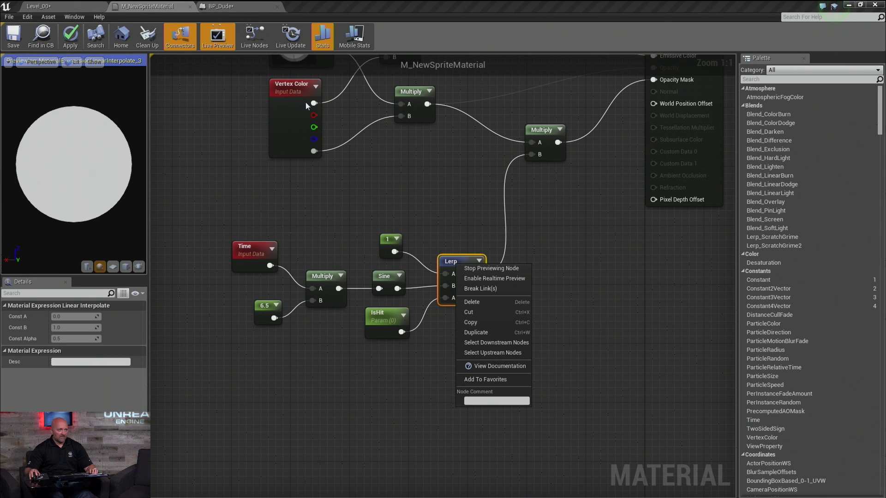
pyautogui.click(6, 70)
pyautogui.click(8, 62)
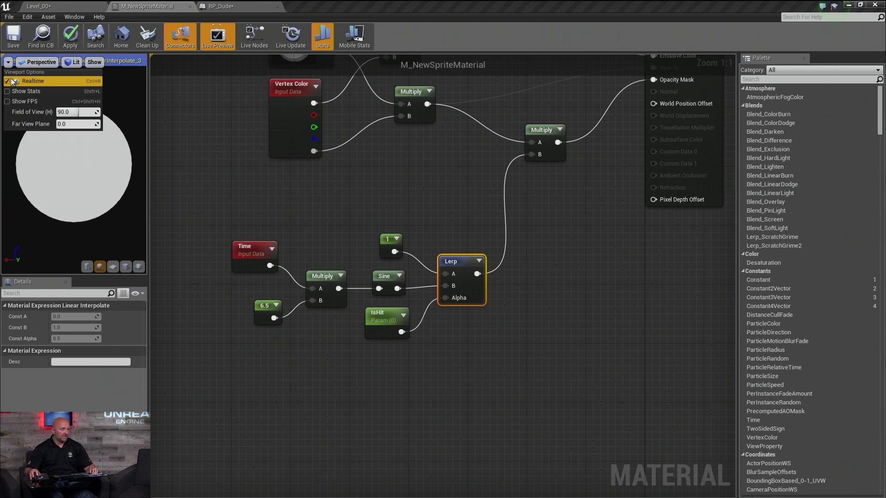
pyautogui.click(542, 337)
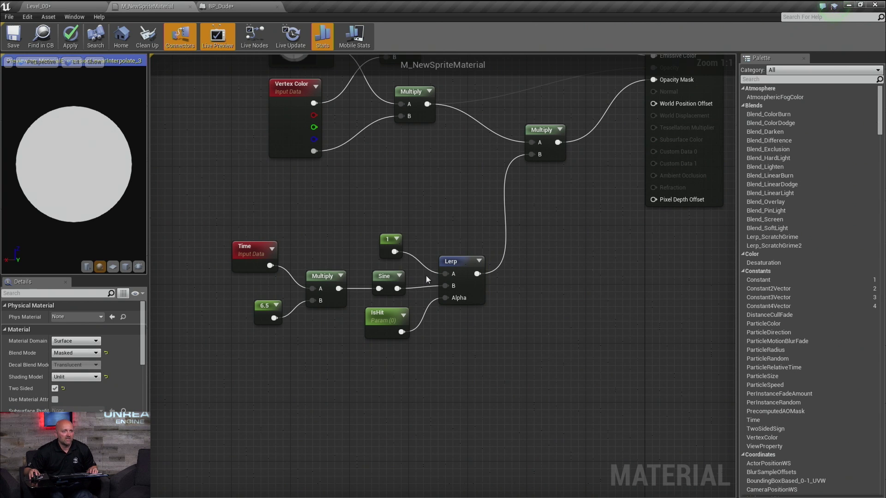
# - Set the default value of the lower IsHit parameter to 1
pyautogui.click(377, 314)
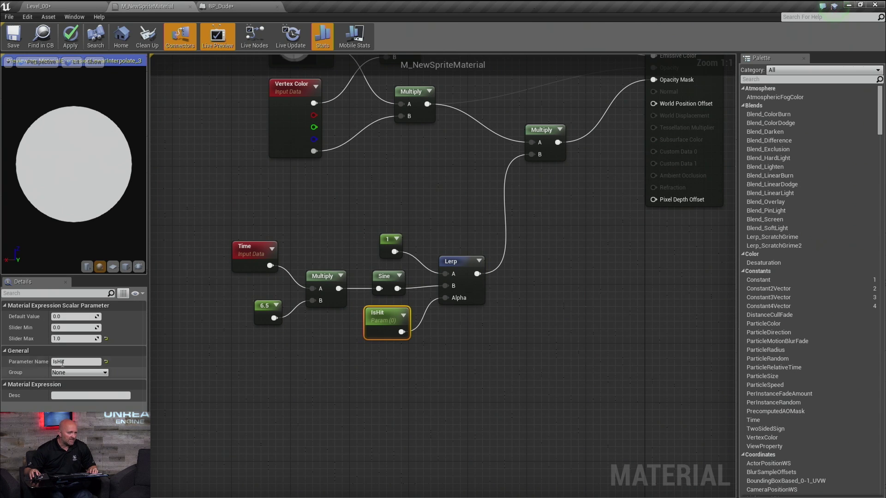
pyautogui.click(60, 327)
pyautogui.click(67, 317)
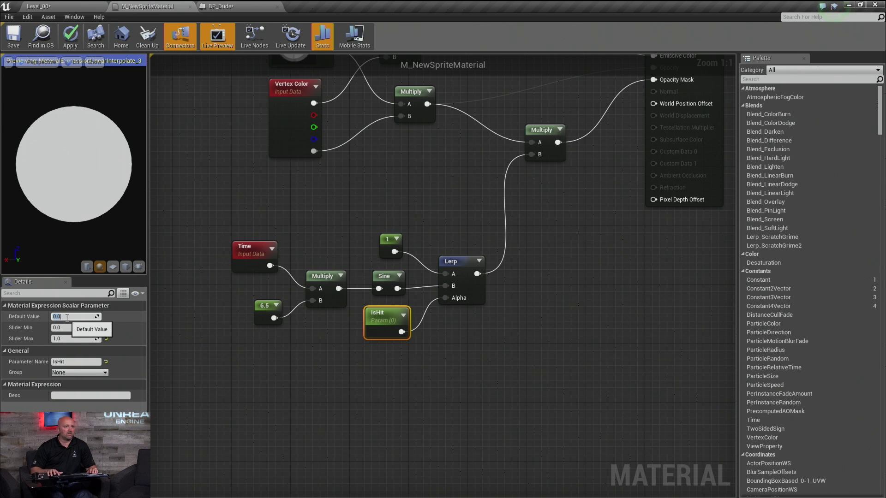
pyautogui.write('1')
pyautogui.press('Return')
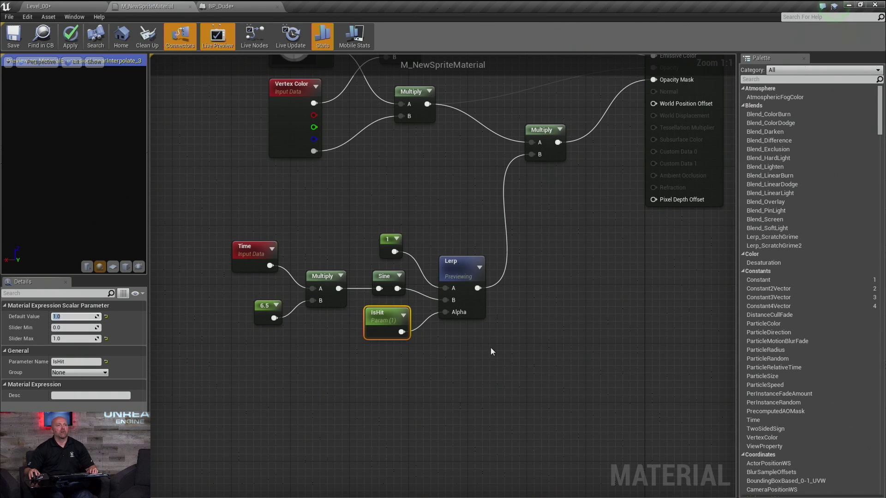
# - Try slower and faster values for the constant multiplying Time, reset it to 6.5 and save the material
pyautogui.moveTo(372, 371); pyautogui.dragTo(413, 386, button='right')
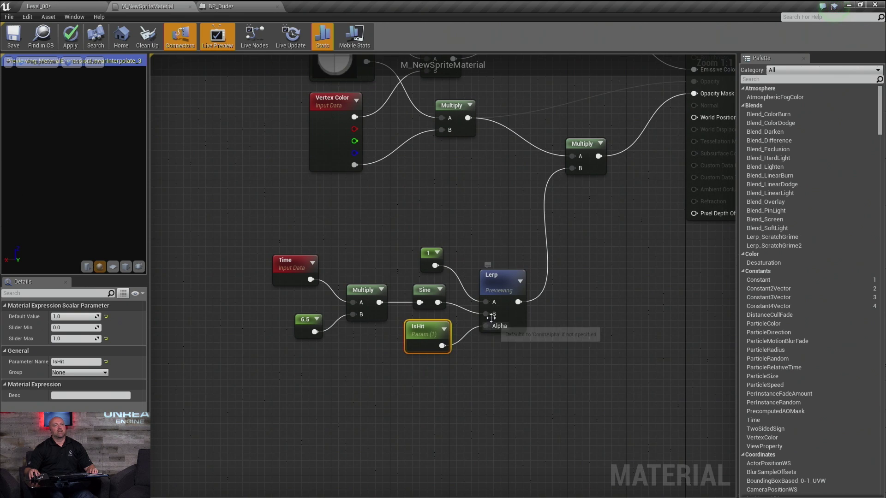
pyautogui.click(298, 316)
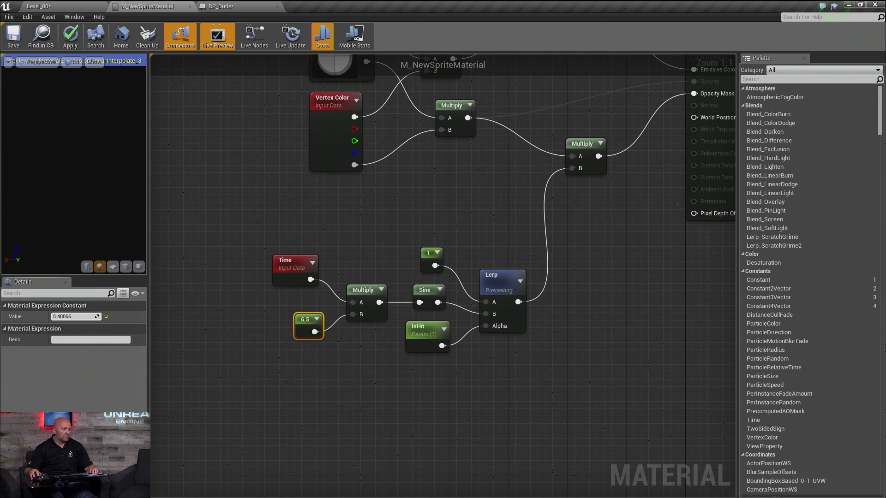
pyautogui.moveTo(80, 316); pyautogui.dragTo(56, 316)
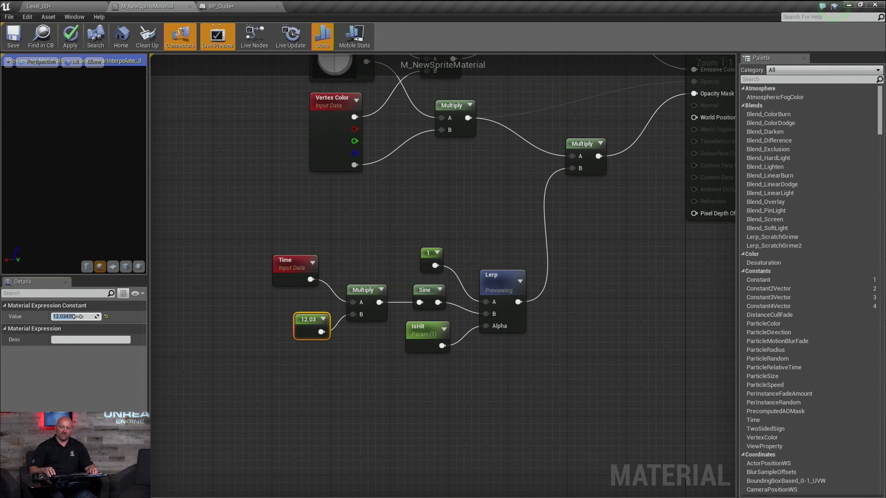
pyautogui.press('Return')
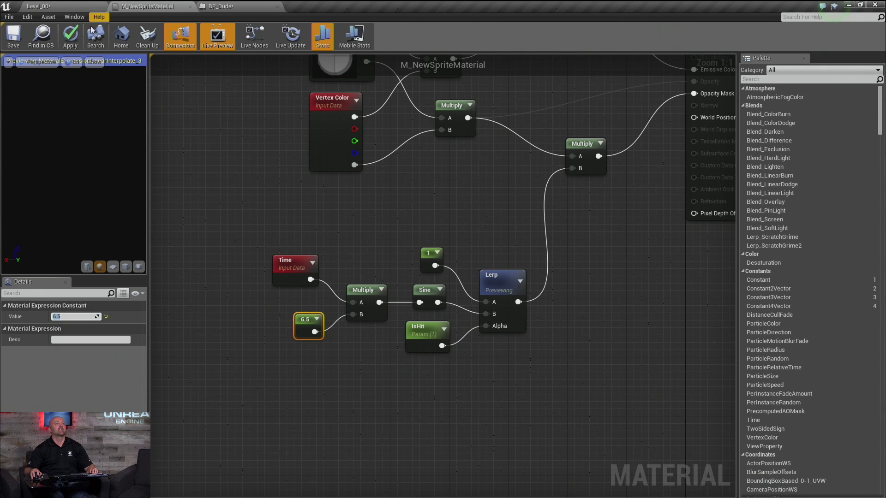
pyautogui.click(5, 41)
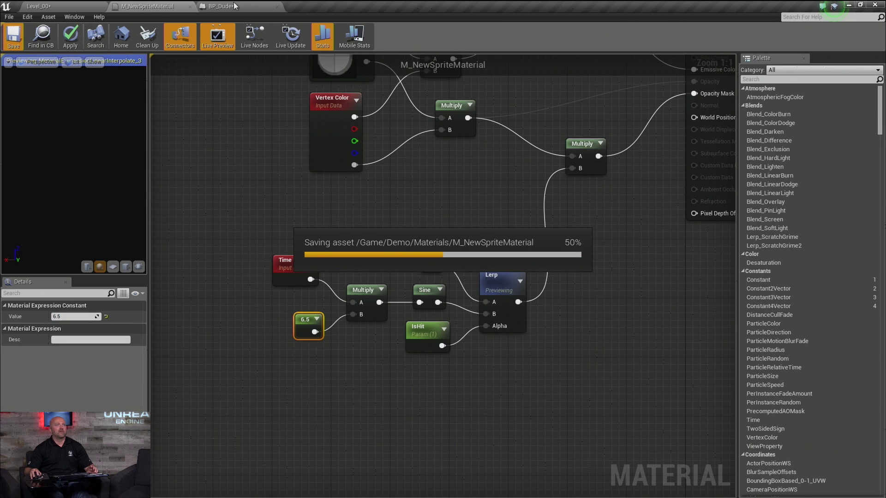
# - Return to BP_Dude's Event Graph and review the Set Scalar Parameter Value node that sets isHit to 1
pyautogui.moveTo(260, 133); pyautogui.dragTo(268, 227, button='right')
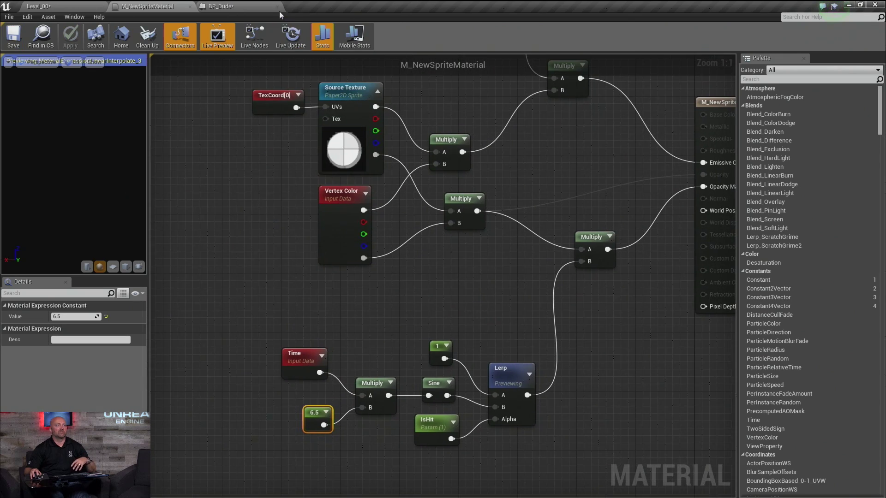
pyautogui.click(246, 9)
pyautogui.scroll(2, 484, 316)
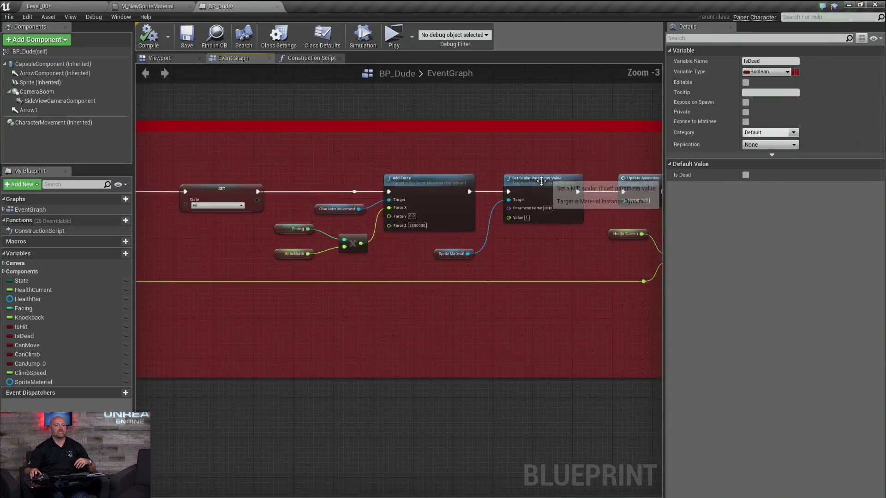
pyautogui.scroll(3, 541, 181)
pyautogui.moveTo(549, 281); pyautogui.dragTo(476, 252, button='right')
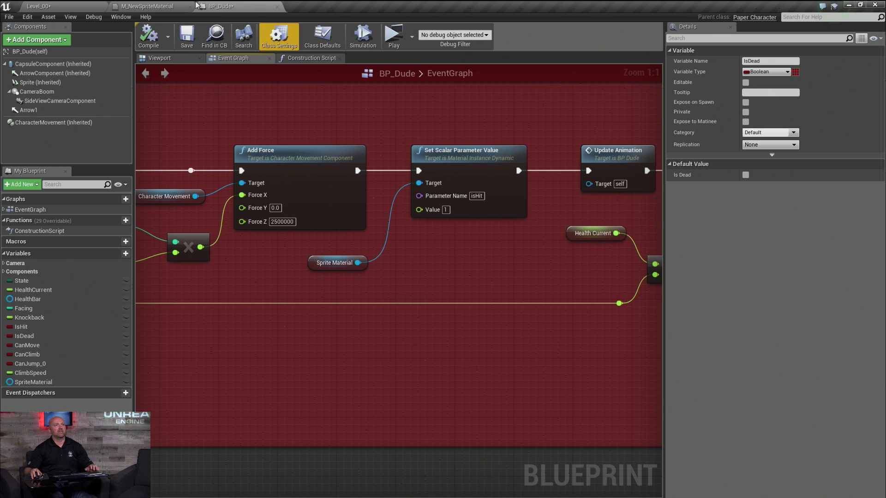
# - Demonstrate copying the upper IsHit parameter in M_NewSpriteMaterial and pasting it below the lower Lerp, and delete the pasted copy
pyautogui.click(171, 6)
pyautogui.moveTo(316, 255); pyautogui.dragTo(257, 393, button='right')
pyautogui.click(338, 163)
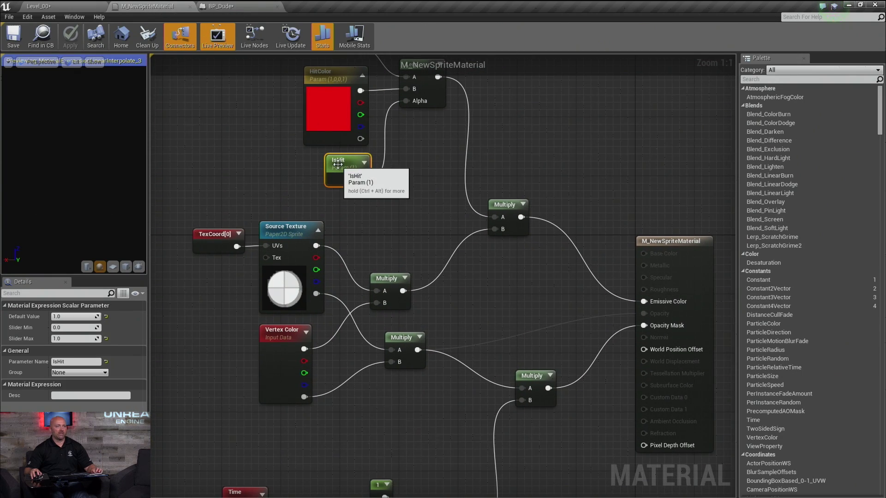
pyautogui.moveTo(427, 303); pyautogui.dragTo(430, 153, button='right')
pyautogui.moveTo(432, 286); pyautogui.dragTo(429, 153, button='right')
pyautogui.click(372, 338)
pyautogui.hotkey('ctrl', 'v')
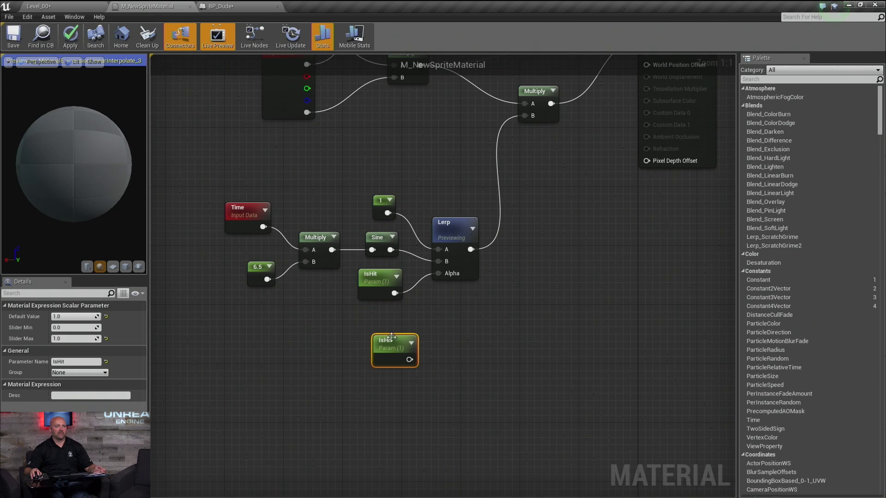
pyautogui.click(444, 226)
pyautogui.click(391, 342)
pyautogui.press('Delete')
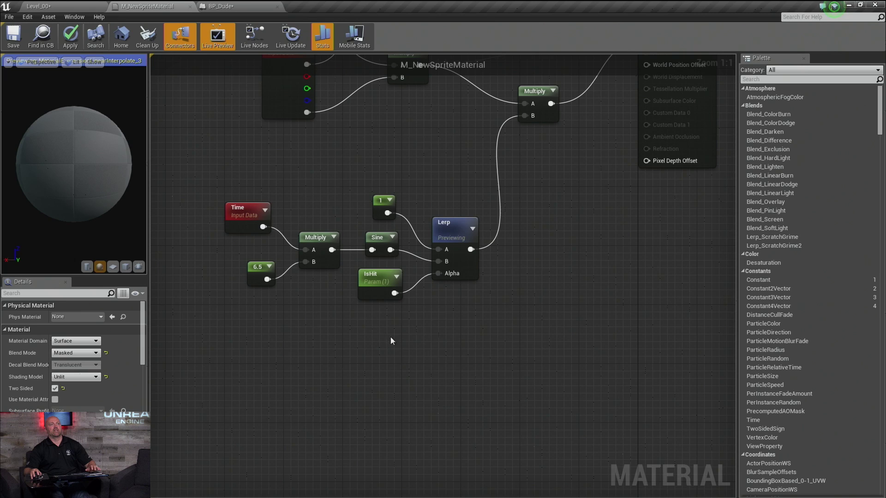
# - Switch back to BP_Dude's Event Graph and re-examine how the Set Scalar Parameter Value node sets isHit on Sprite Material
pyautogui.click(240, 5)
pyautogui.click(468, 155)
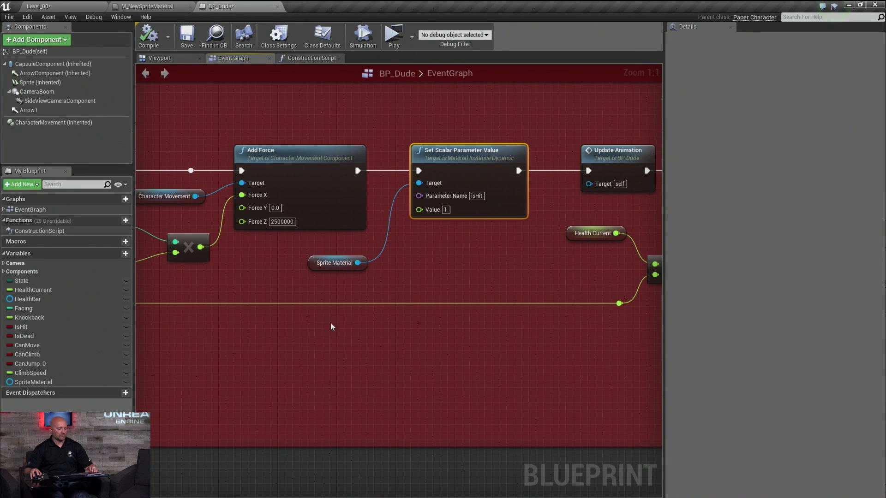
pyautogui.moveTo(534, 306); pyautogui.dragTo(489, 331, button='right')
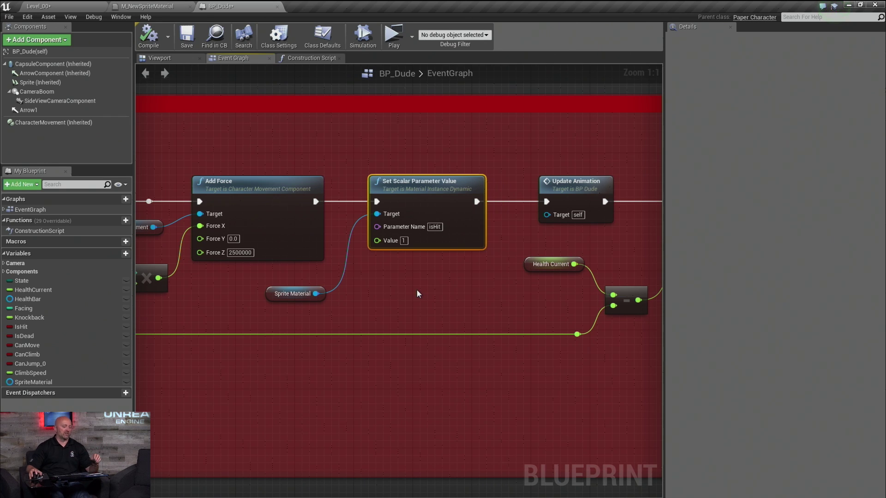
pyautogui.moveTo(401, 316); pyautogui.dragTo(427, 266, button='right')
pyautogui.click(435, 340)
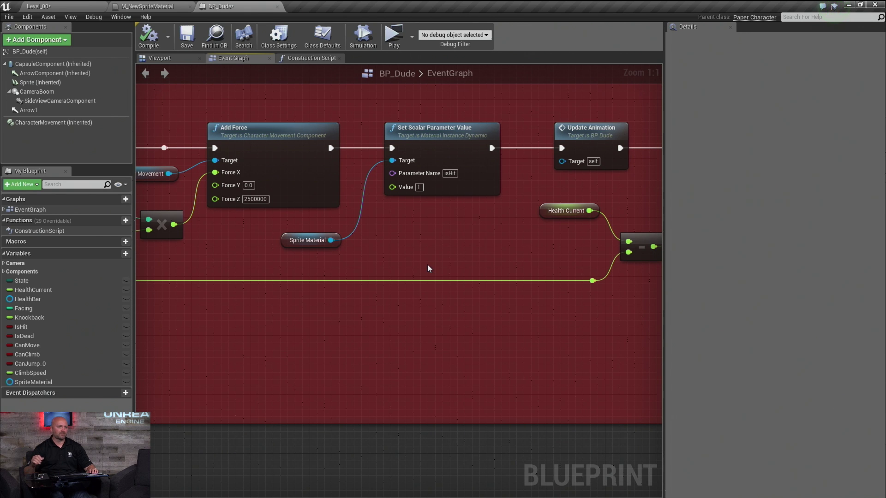
# - Look through the Handle Animation, Moving, Jumping, Landing and Climbing sections of BP_Dude's Event Graph
pyautogui.moveTo(568, 323); pyautogui.dragTo(552, 278, button='right')
pyautogui.scroll(-8, 459, 265)
pyautogui.moveTo(358, 312); pyautogui.dragTo(394, 204, button='right')
pyautogui.scroll(3, 393, 203)
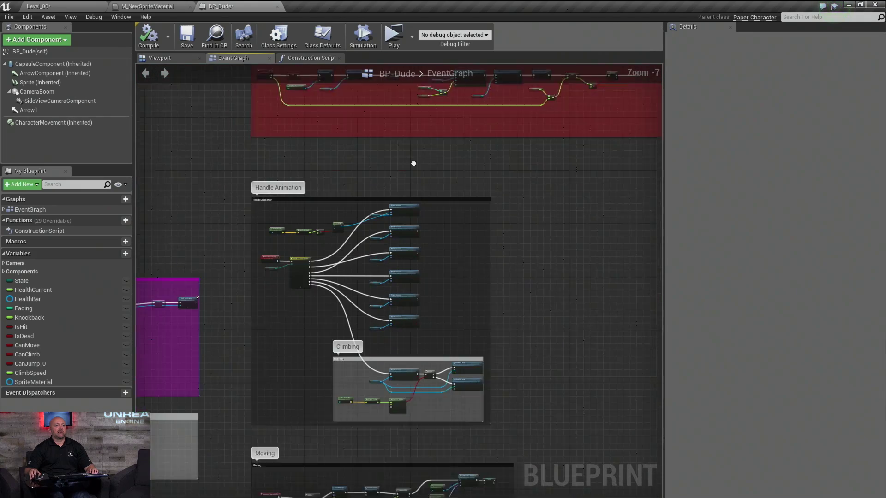
pyautogui.moveTo(256, 353); pyautogui.dragTo(483, 218, button='right')
pyautogui.moveTo(375, 294); pyautogui.dragTo(401, 134, button='right')
pyautogui.moveTo(366, 355); pyautogui.dragTo(230, 257, button='right')
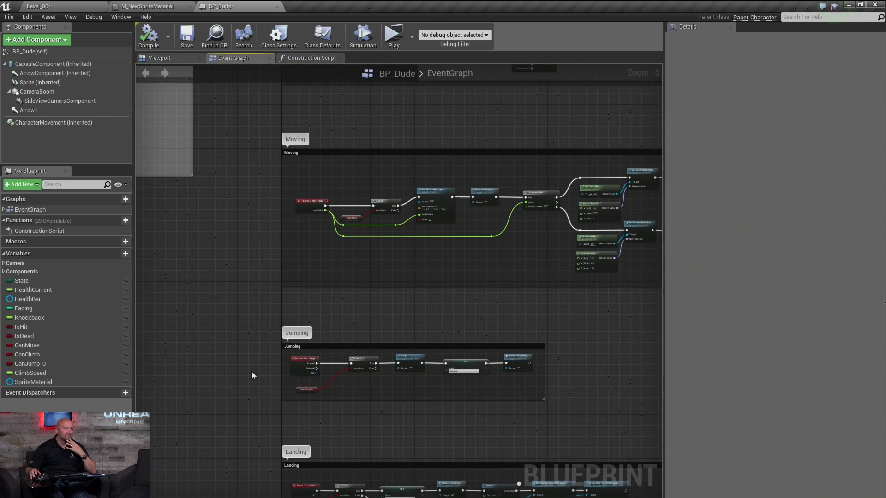
pyautogui.moveTo(259, 359); pyautogui.dragTo(235, 170, button='right')
pyautogui.moveTo(235, 291); pyautogui.dragTo(227, 105, button='right')
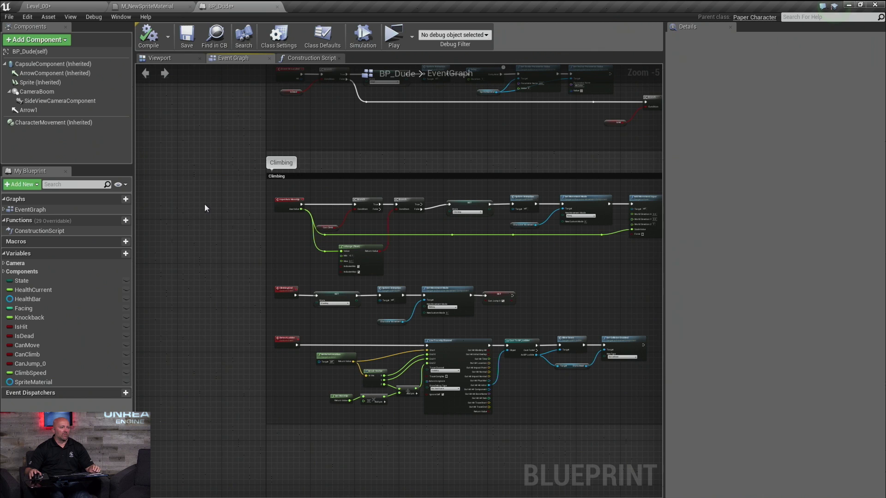
pyautogui.moveTo(213, 176); pyautogui.dragTo(260, 391, button='right')
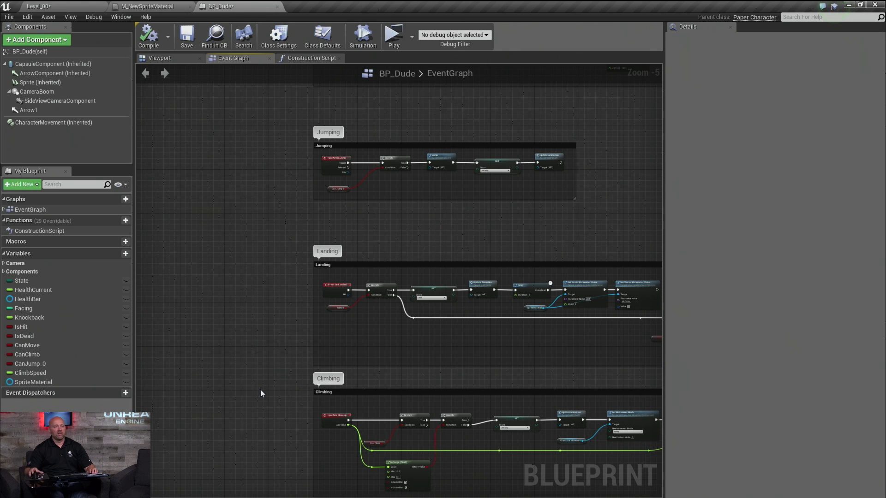
pyautogui.moveTo(250, 334); pyautogui.dragTo(422, 253, button='right')
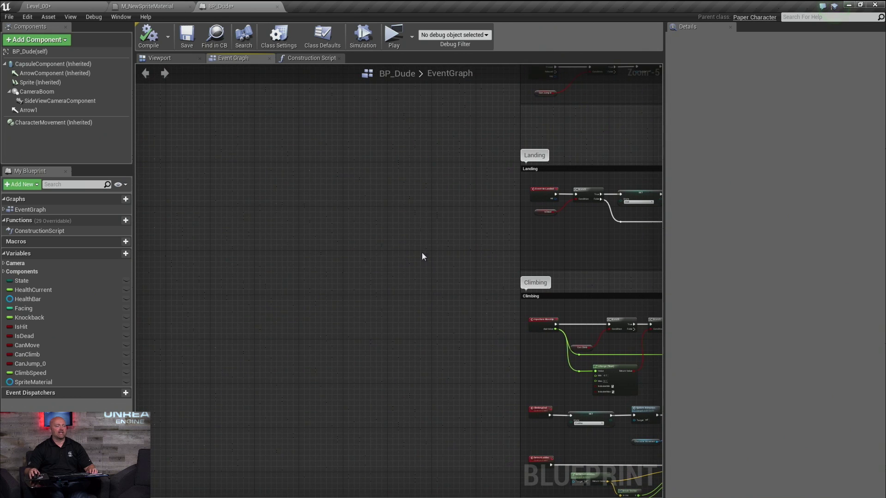